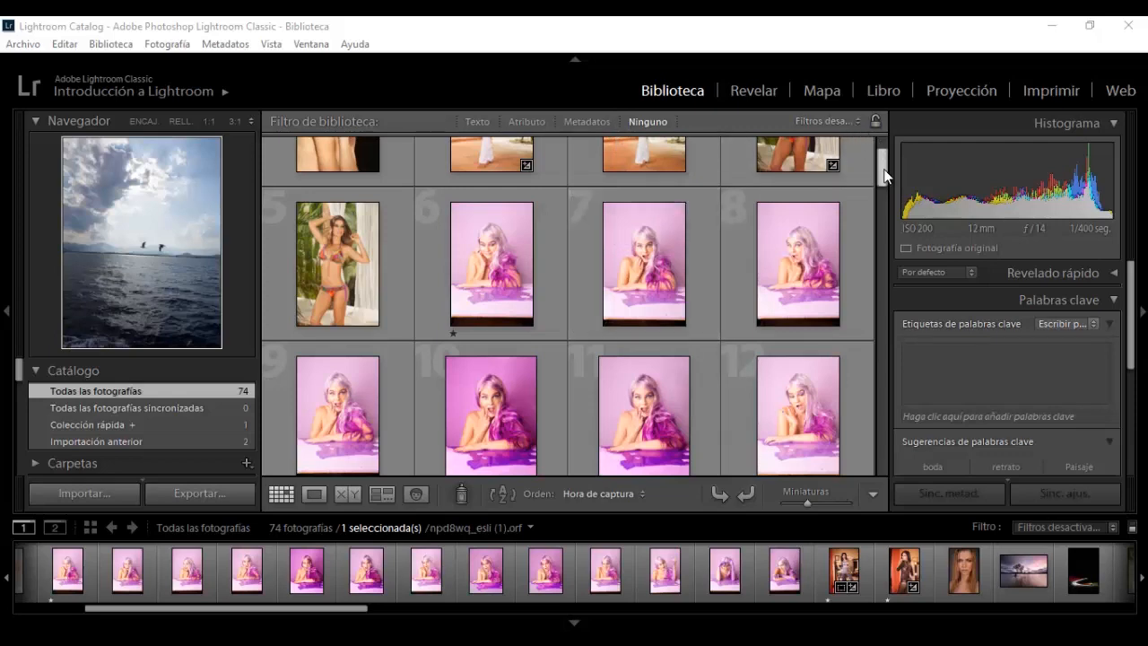
- Look through the photo library, and switch to the Revelar module
{"action": "left_click_drag", "start_coordinate": [880, 161], "coordinate": [875, 128]}
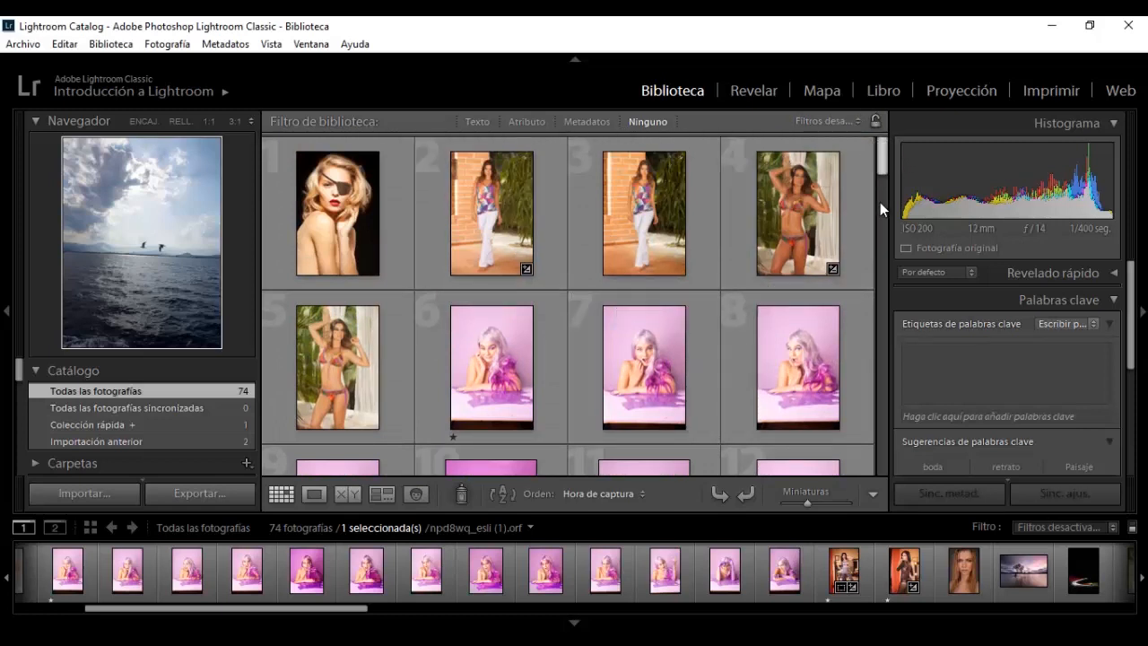
{"action": "scroll", "coordinate": [884, 225], "scroll_direction": "down", "scroll_amount": 2}
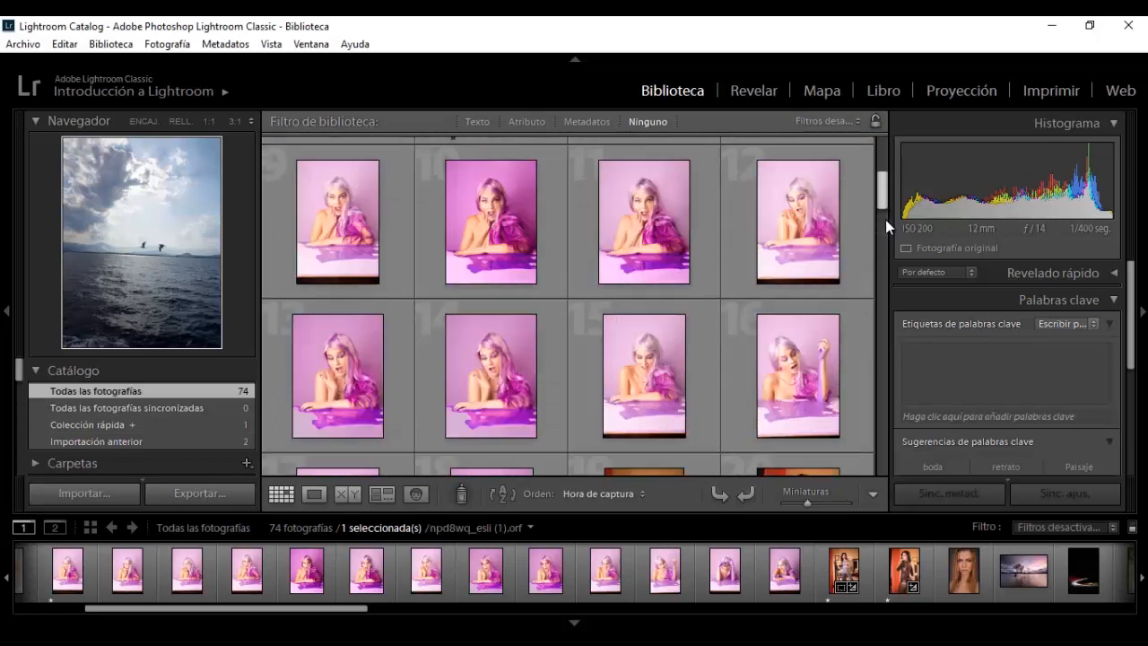
{"action": "scroll", "coordinate": [867, 229], "scroll_direction": "down", "scroll_amount": 6}
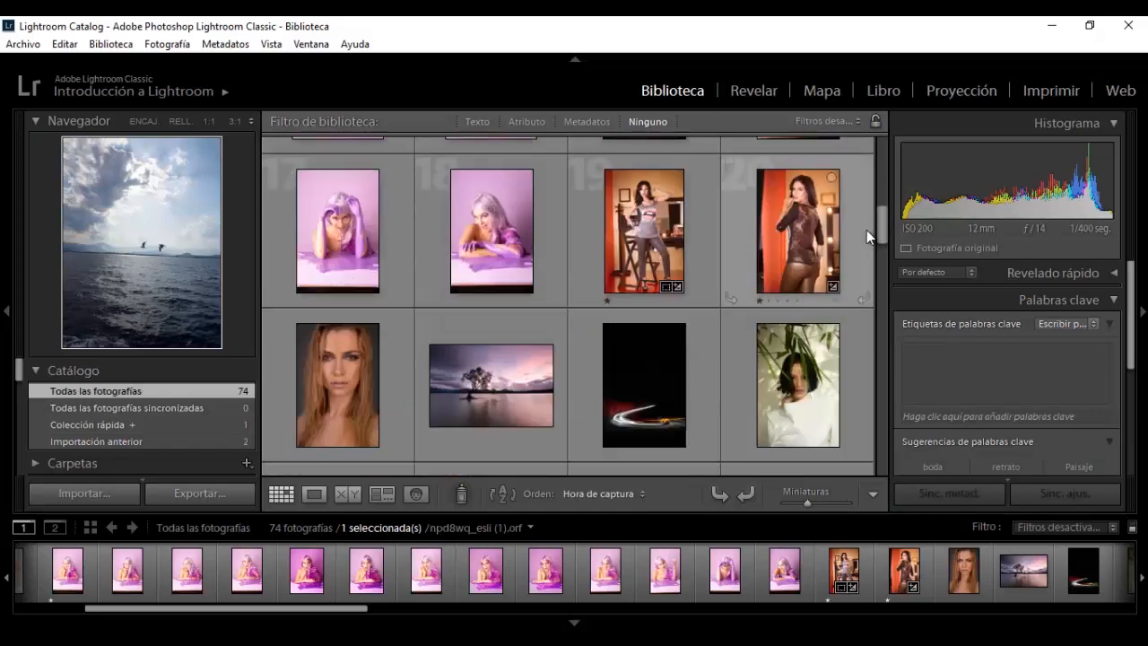
{"action": "scroll", "coordinate": [867, 229], "scroll_direction": "up", "scroll_amount": 5}
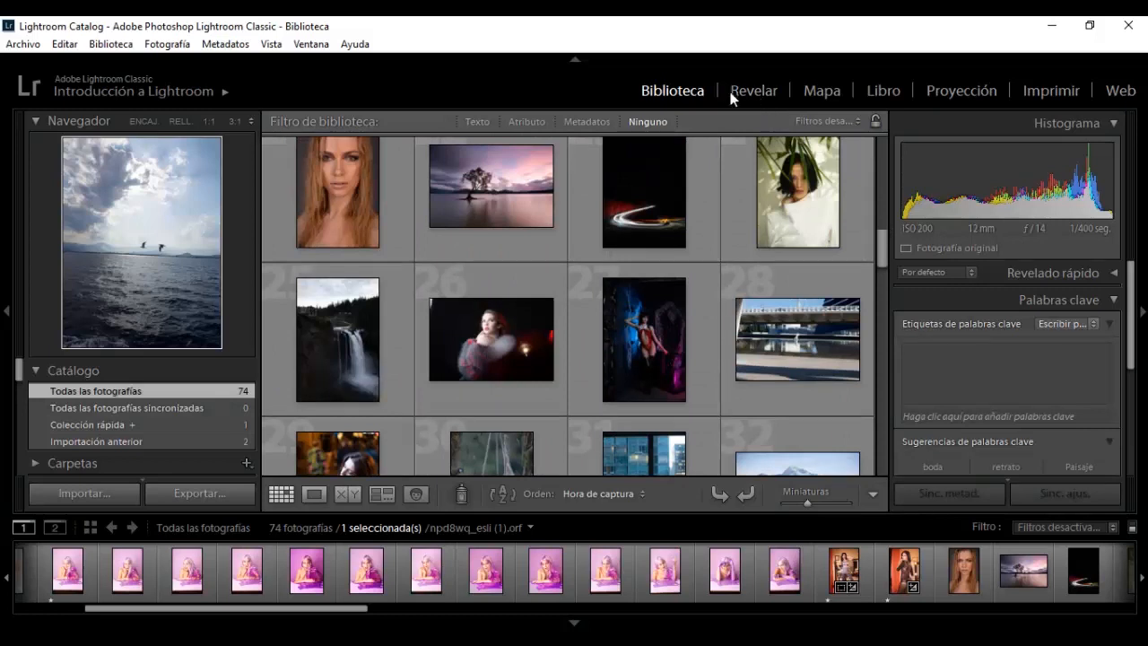
{"action": "left_click", "coordinate": [753, 90]}
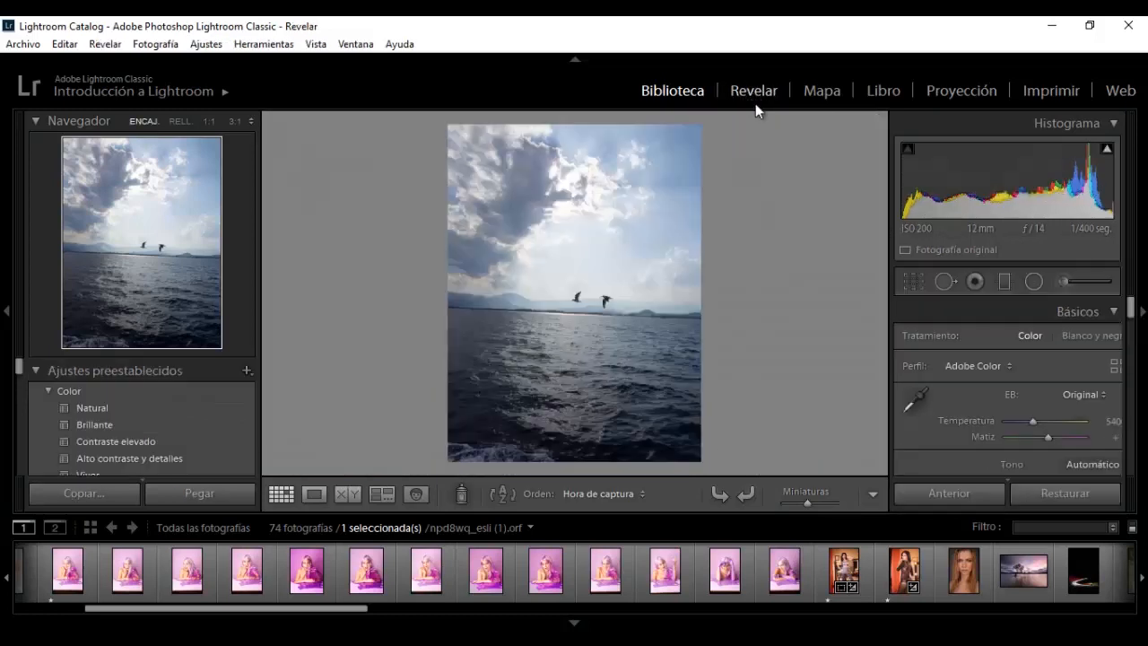
- Select the seascape photo with two birds, npd8wq_esli (1).orf, for developing
{"action": "left_click_drag", "start_coordinate": [367, 605], "coordinate": [134, 605]}
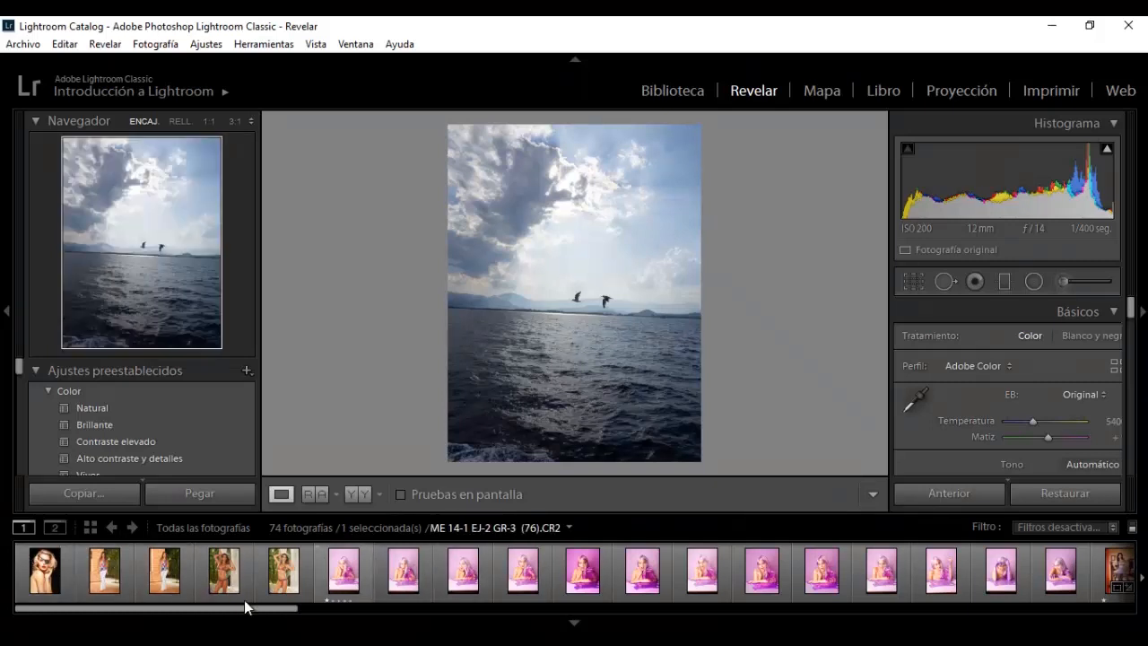
{"action": "left_click_drag", "start_coordinate": [218, 608], "coordinate": [723, 623]}
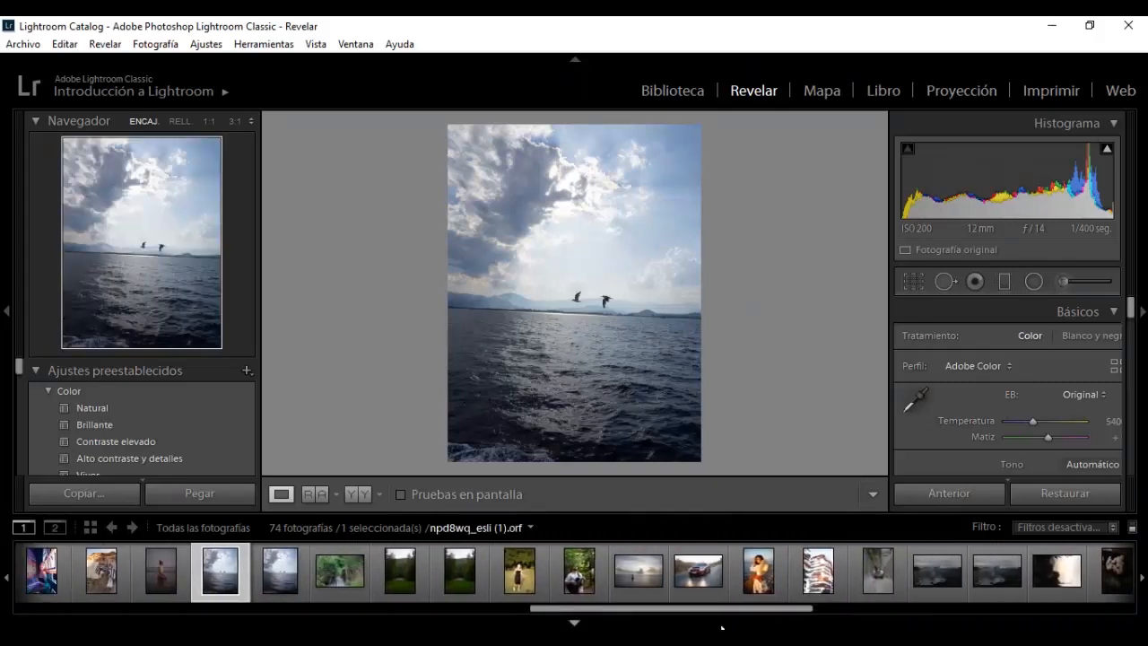
{"action": "left_click", "coordinate": [272, 577]}
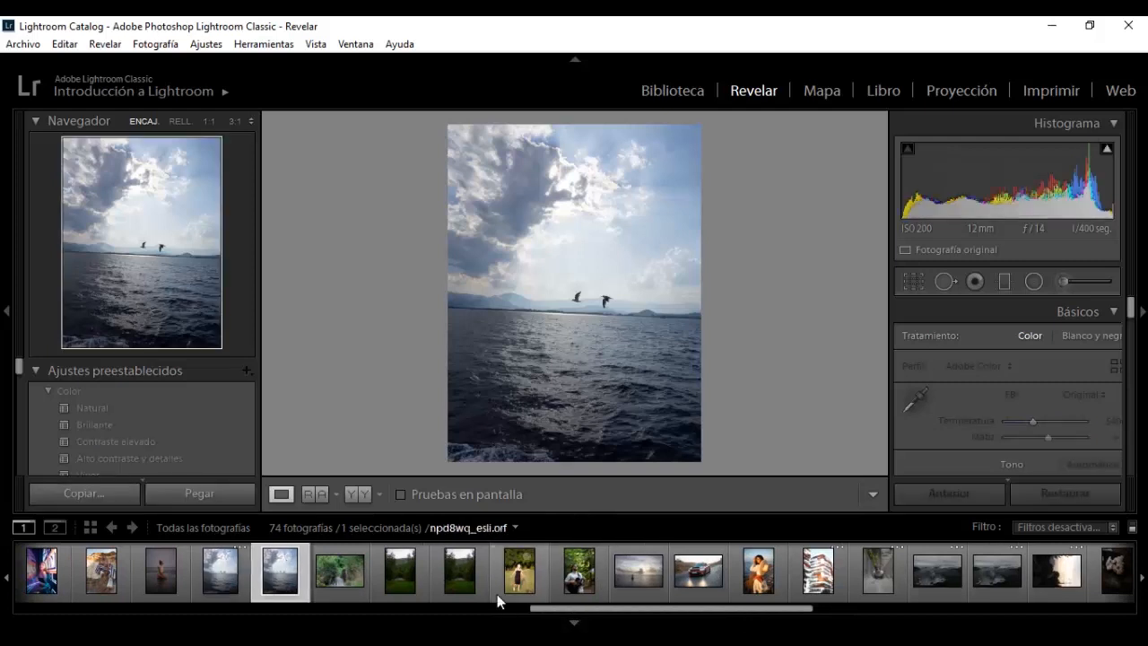
{"action": "left_click", "coordinate": [214, 573]}
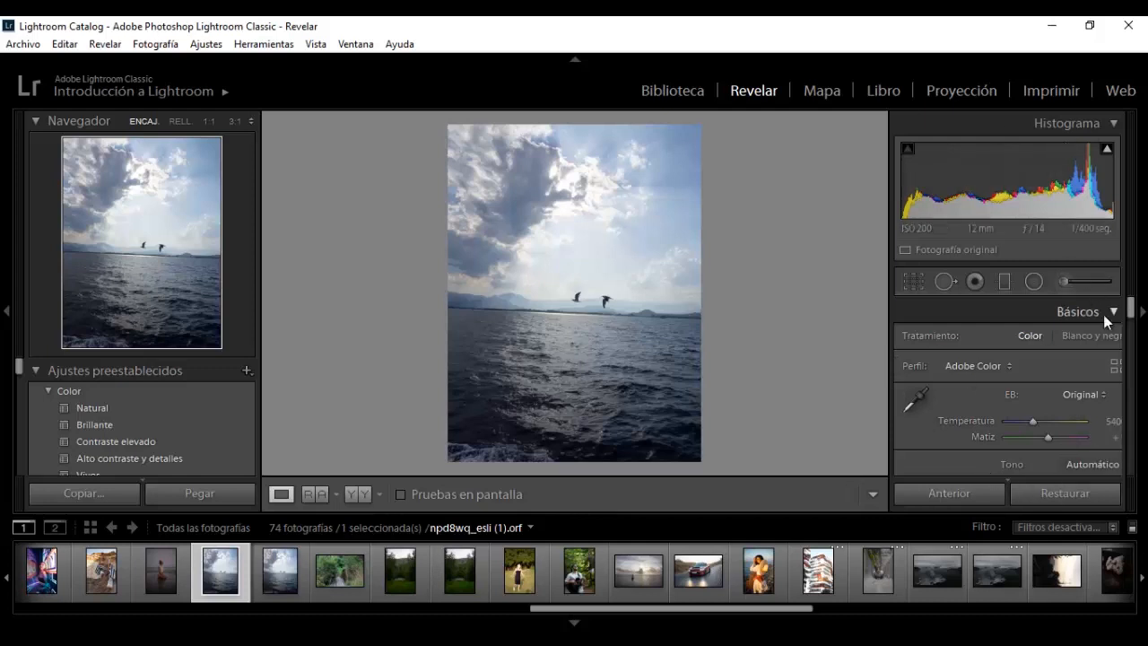
- Collapse the expanded adjustment sections, including Básicos, Curva de tonos and Correcciones de lente
{"action": "mouse_move", "coordinate": [1131, 307]}
{"action": "left_mouse_down"}
{"action": "mouse_move", "coordinate": [1129, 384]}
{"action": "mouse_move", "coordinate": [1135, 296]}
{"action": "left_mouse_up"}
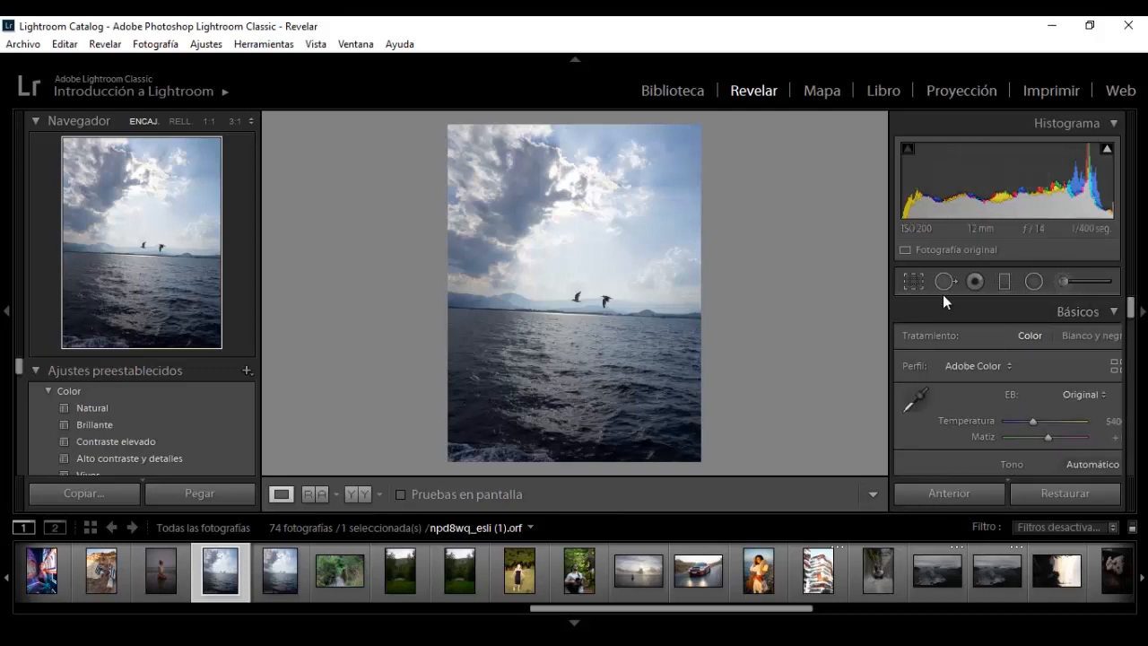
{"action": "left_click", "coordinate": [1114, 312]}
{"action": "left_click", "coordinate": [1114, 337]}
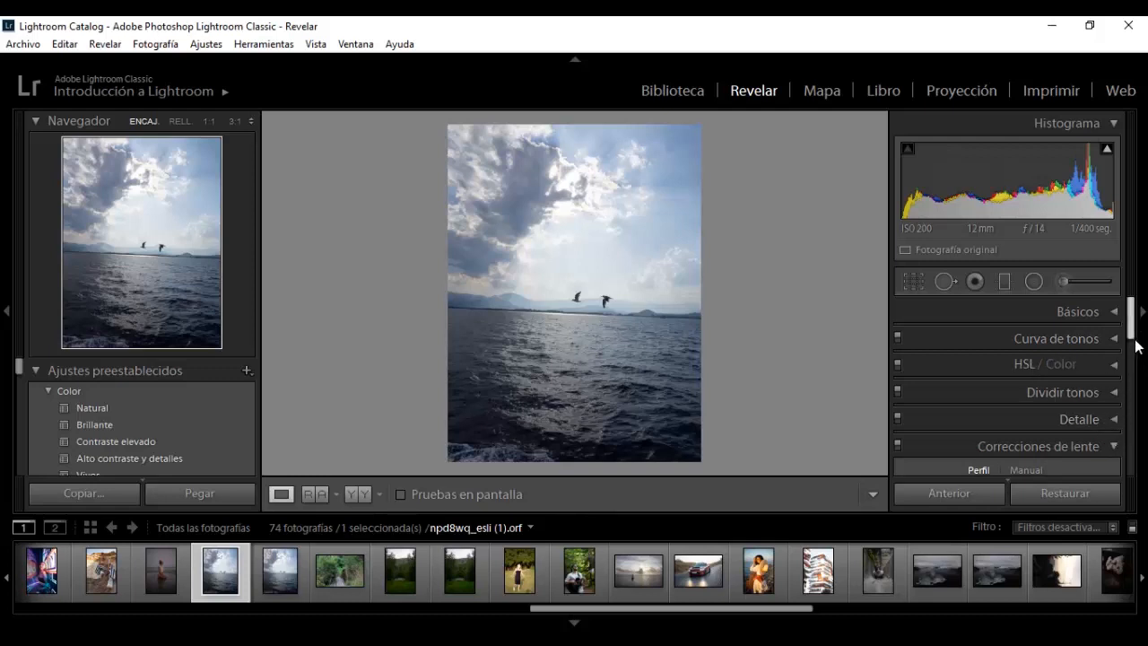
{"action": "left_click_drag", "start_coordinate": [1131, 325], "coordinate": [1129, 351]}
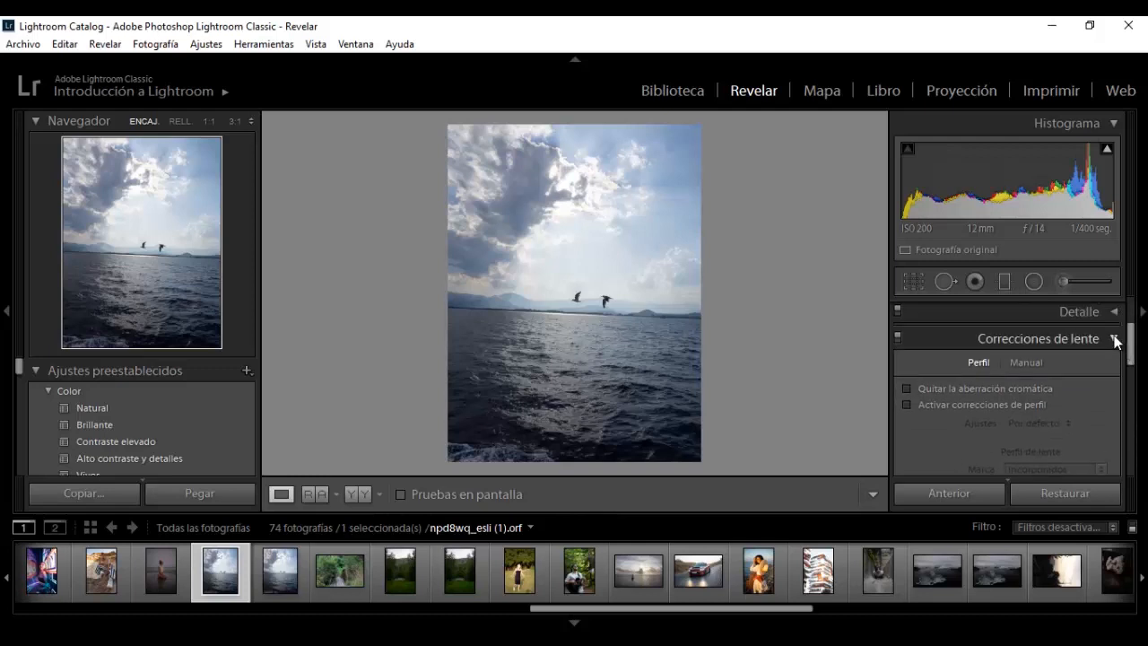
{"action": "left_click", "coordinate": [1115, 338]}
{"action": "left_click", "coordinate": [1113, 393]}
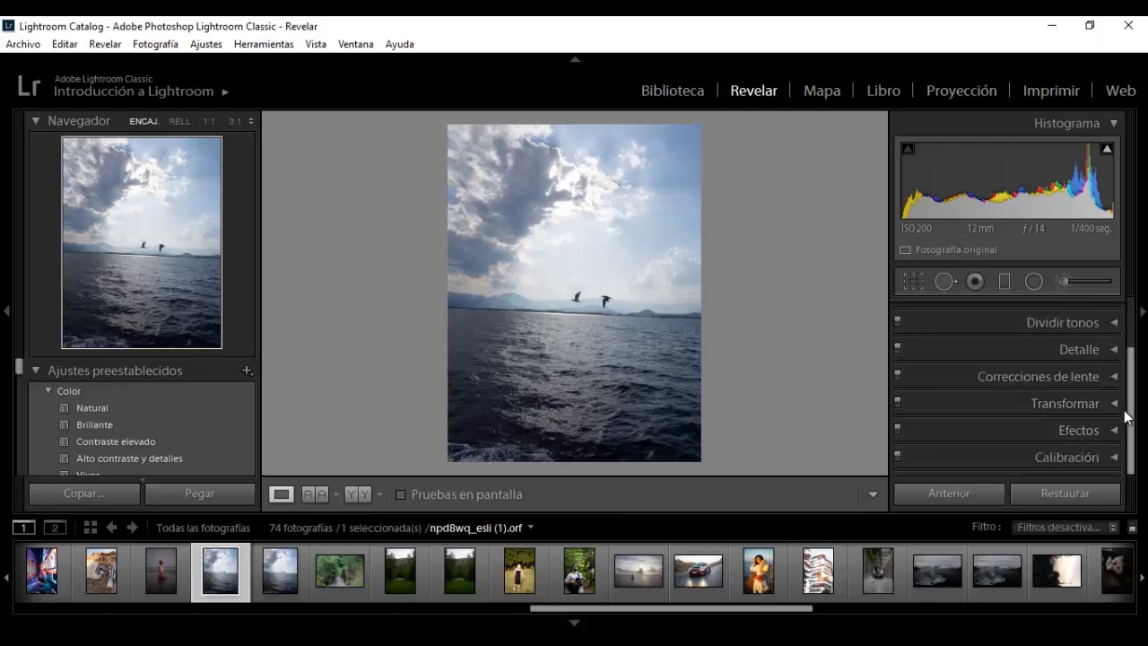
{"action": "scroll", "coordinate": [1130, 422], "scroll_direction": "up", "scroll_amount": 1}
{"action": "scroll", "coordinate": [1014, 389], "scroll_direction": "down", "scroll_amount": 1}
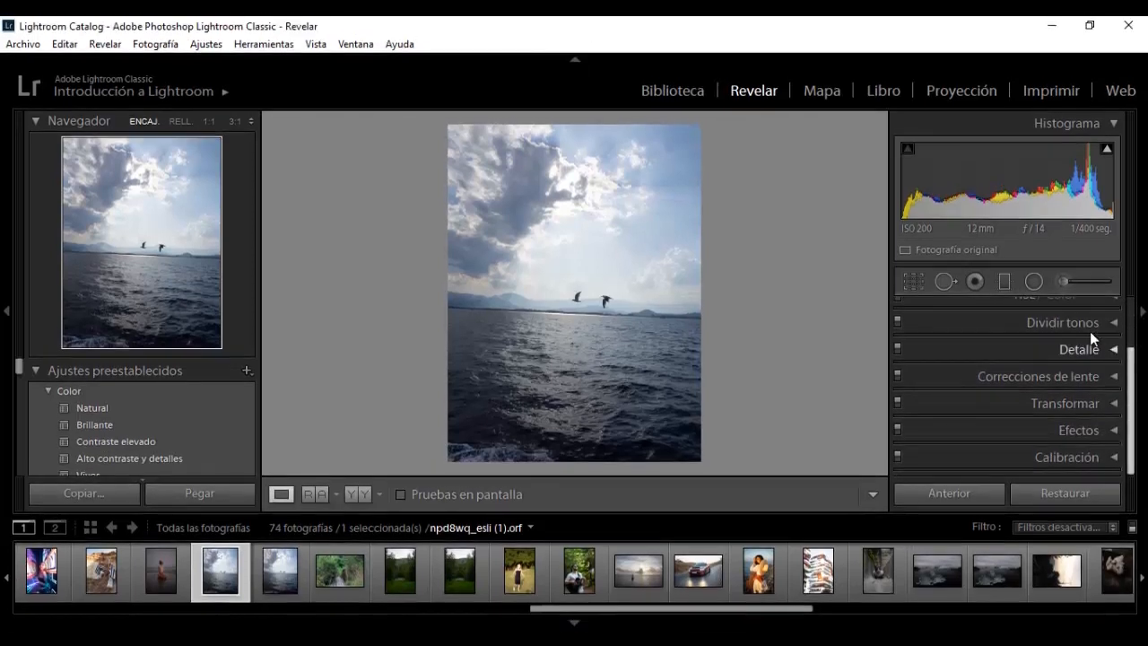
- Try a tighter freehand crop of the seascape from its upper-right corner, and undo it
{"action": "left_click", "coordinate": [913, 284]}
{"action": "left_click", "coordinate": [925, 310]}
{"action": "left_click", "coordinate": [918, 281]}
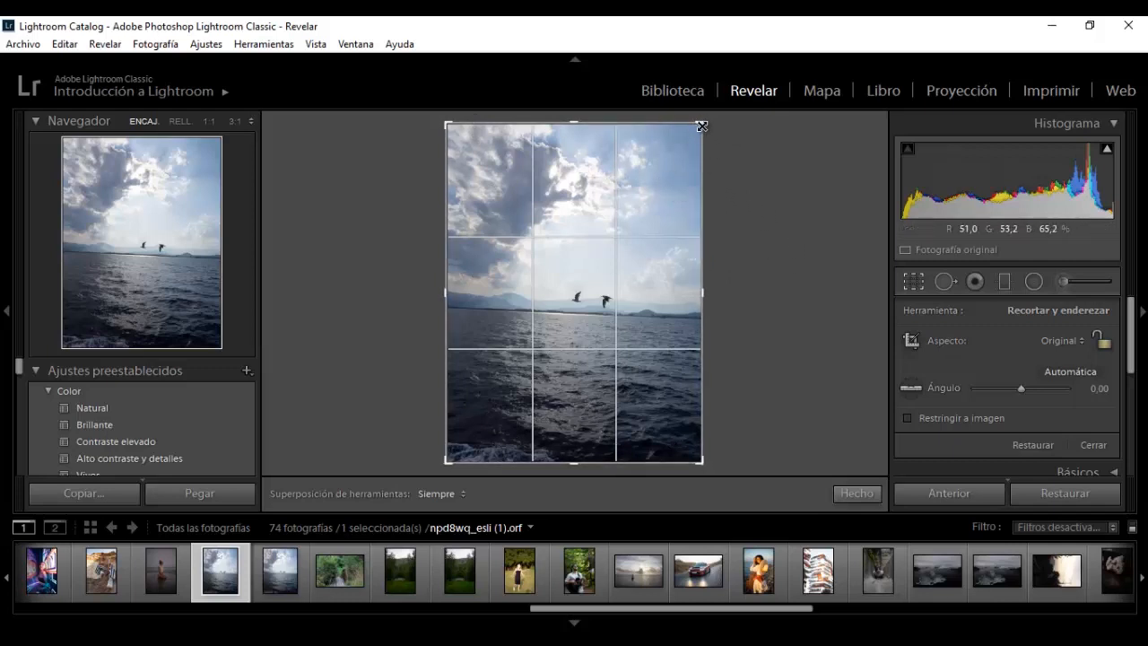
{"action": "left_click_drag", "start_coordinate": [701, 129], "coordinate": [672, 158]}
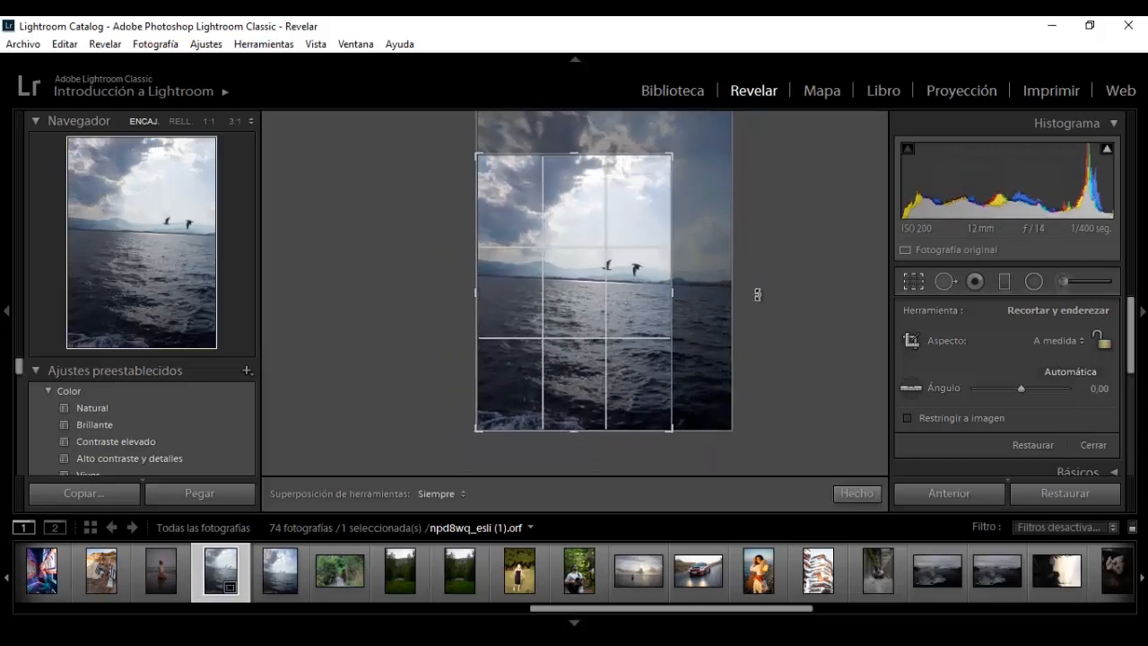
{"action": "key", "text": "Return"}
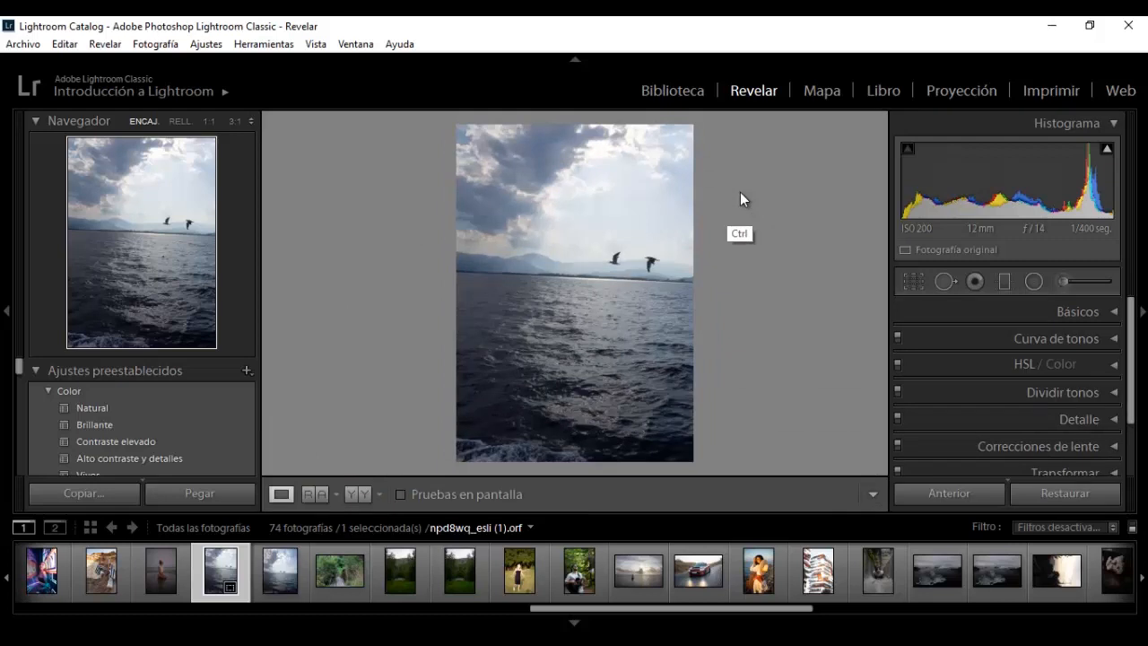
{"action": "key", "text": "ctrl+z"}
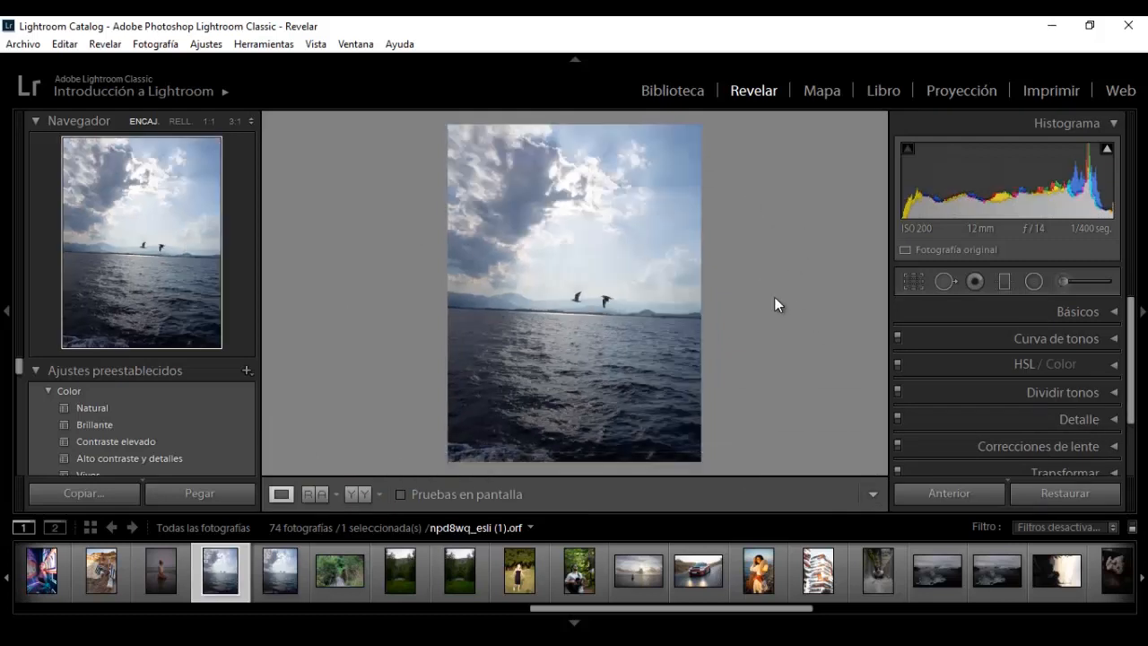
- Select the other copy of the seascape, npd8wq_esli.orf, and start the Recortar y enderezar tool on it
{"action": "key", "text": "Right"}
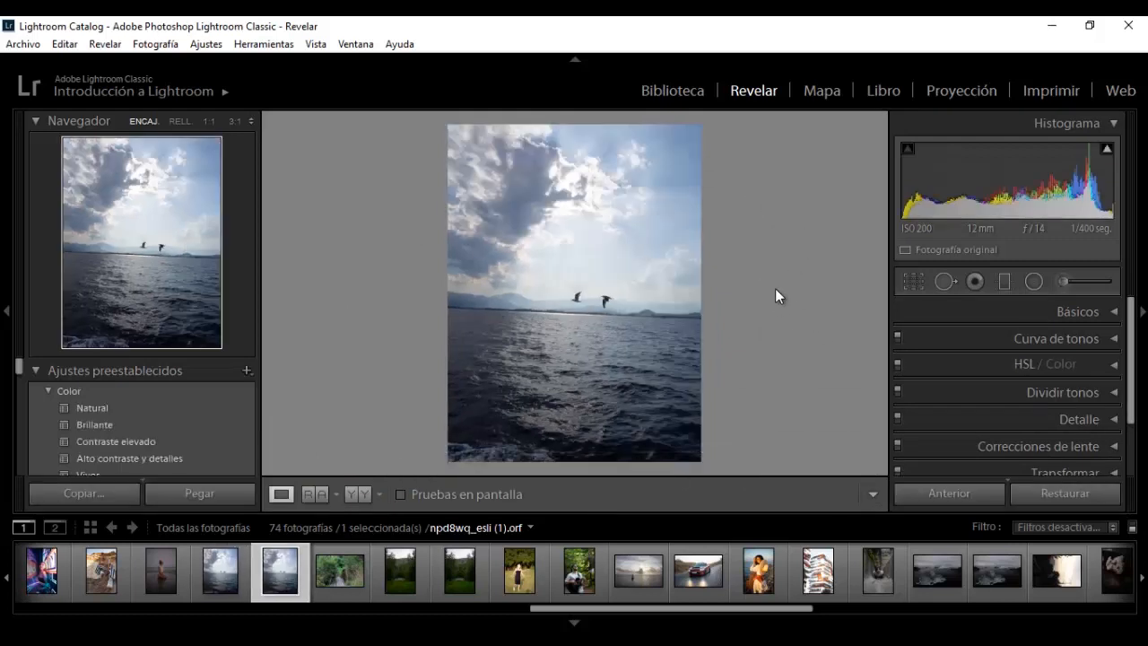
{"action": "key", "text": "Left"}
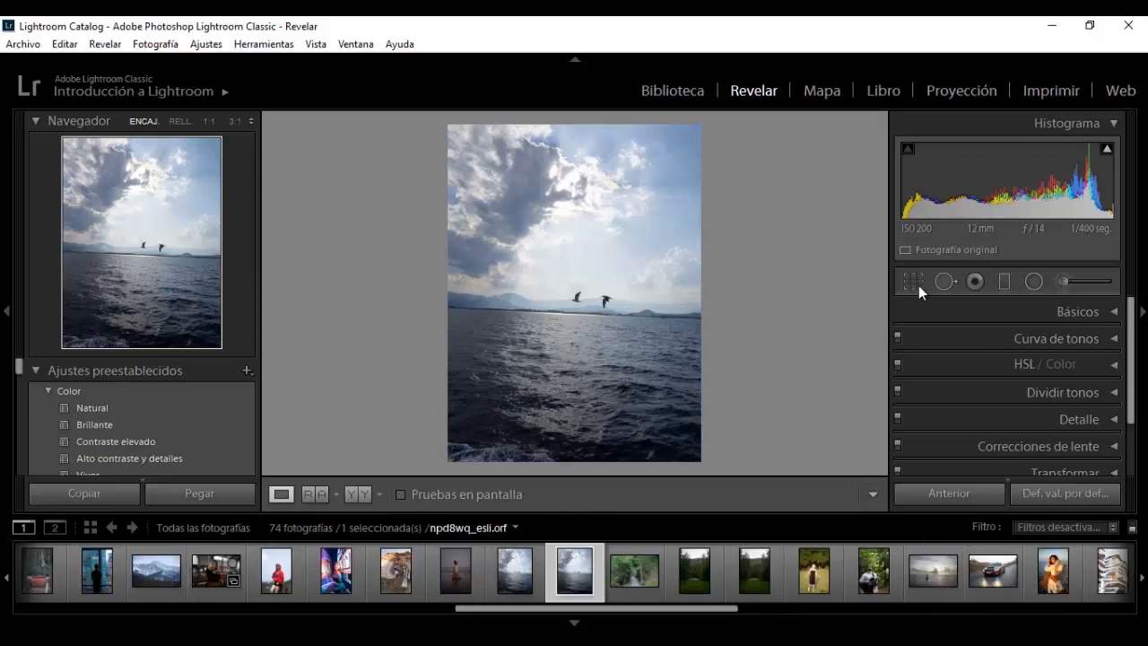
{"action": "left_click", "coordinate": [914, 288]}
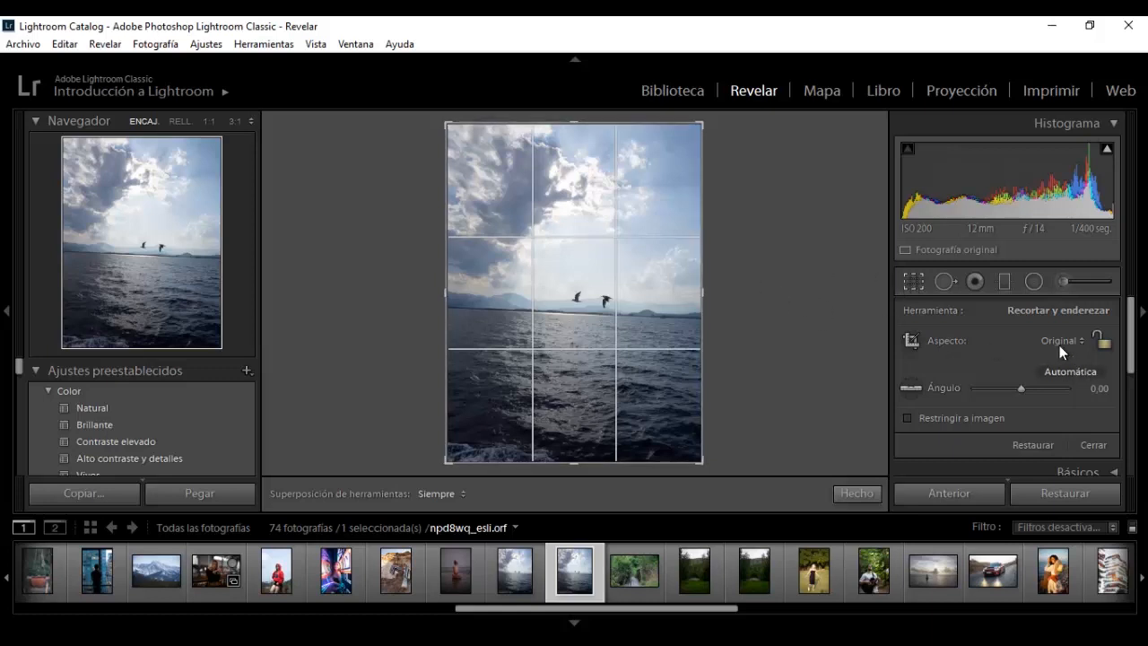
- Rotate the seascape crop to an angle of 4.17 and reset its aspect to Original
{"action": "mouse_move", "coordinate": [1021, 388]}
{"action": "left_mouse_down"}
{"action": "mouse_move", "coordinate": [1004, 387]}
{"action": "mouse_move", "coordinate": [1020, 387]}
{"action": "left_mouse_up"}
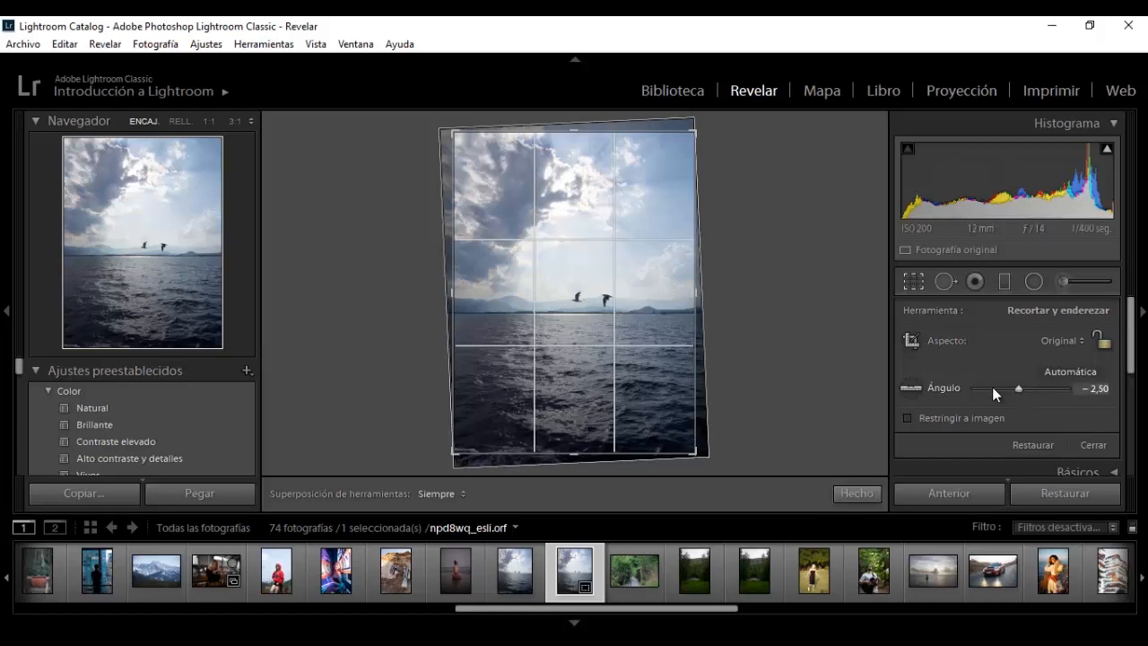
{"action": "left_click_drag", "start_coordinate": [992, 387], "coordinate": [1021, 387]}
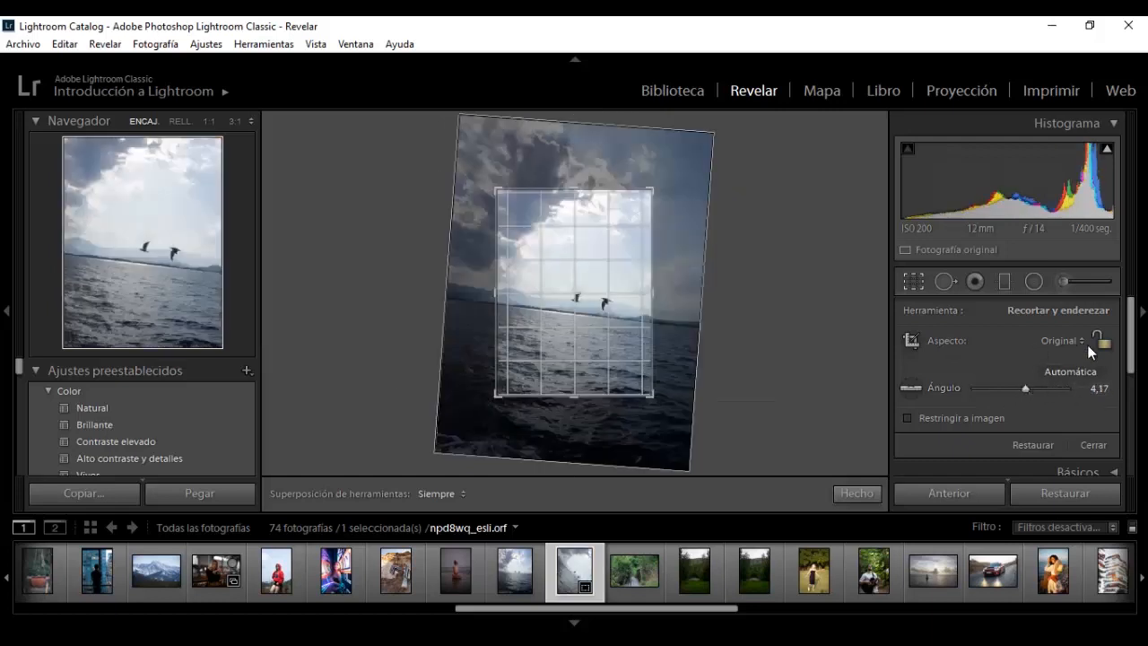
{"action": "left_click", "coordinate": [1083, 342]}
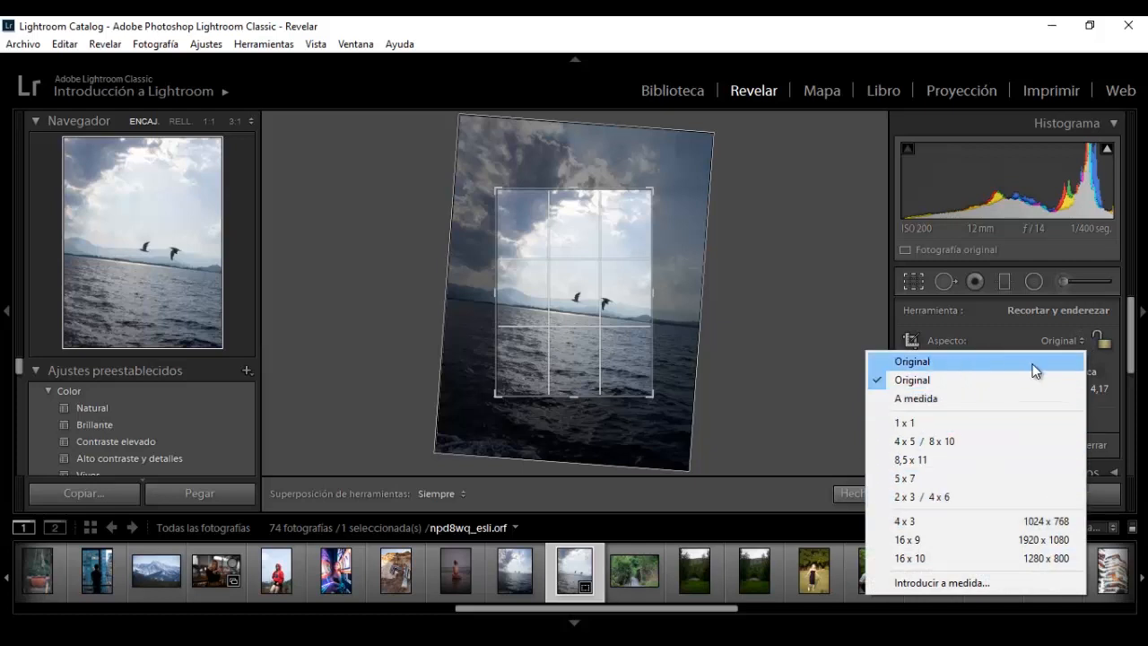
{"action": "left_click", "coordinate": [908, 362]}
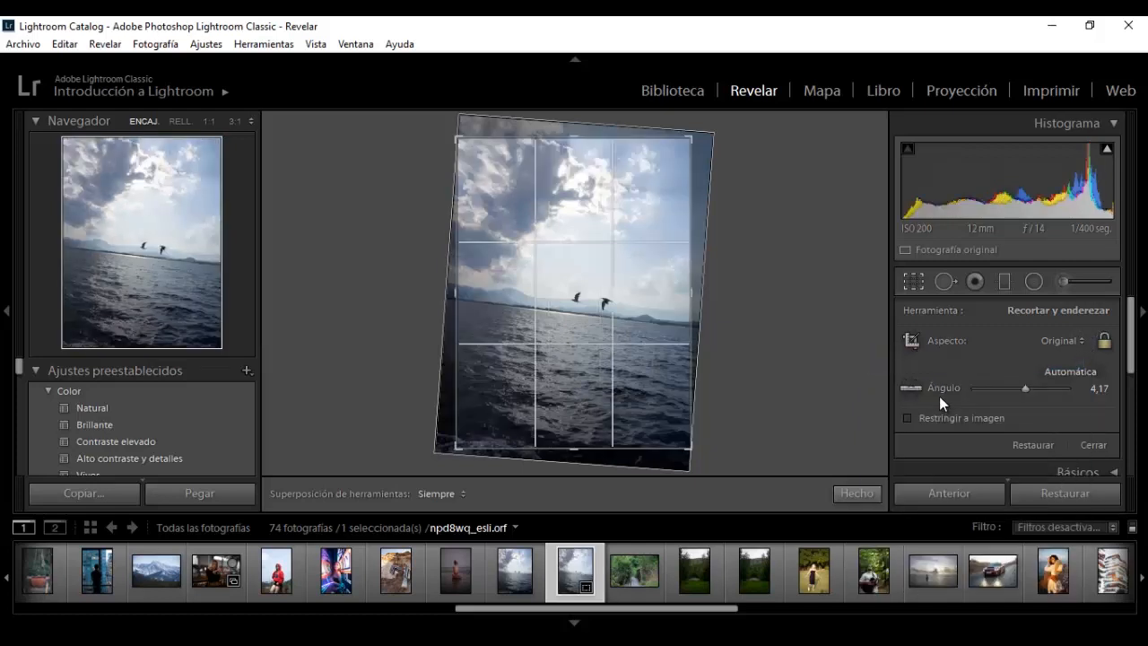
- Try the A medida, 4 x 5 / 8 x 10 and 16 x 9 crop aspects, and reset the photo's edits
{"action": "left_click", "coordinate": [1064, 341]}
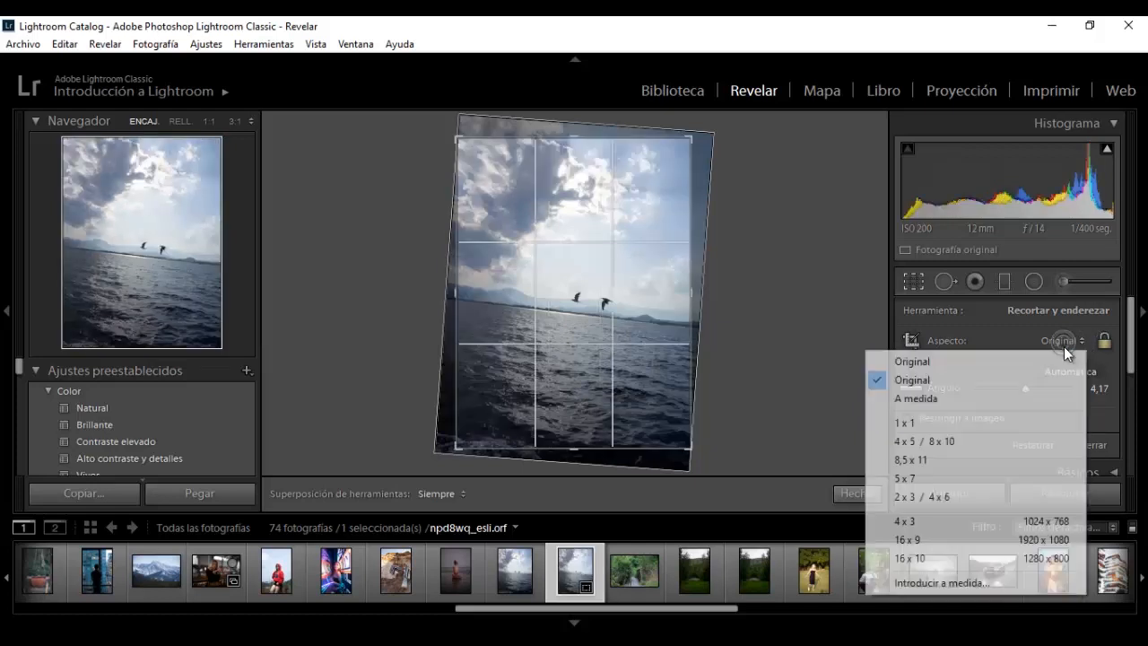
{"action": "left_click", "coordinate": [1020, 397]}
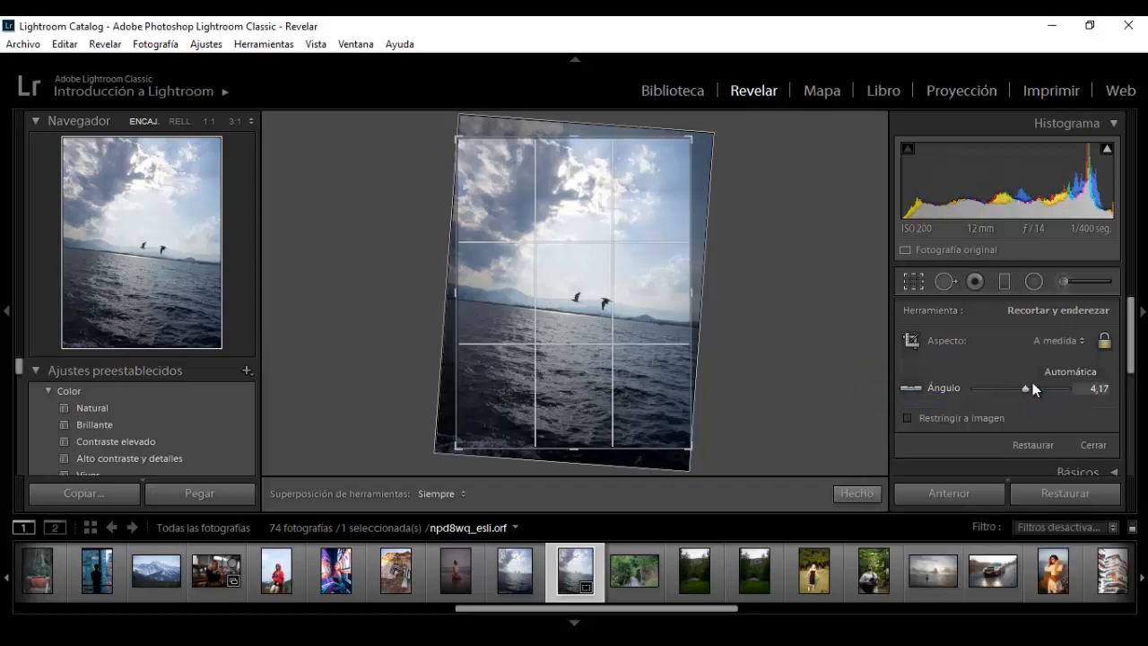
{"action": "left_click", "coordinate": [1067, 348]}
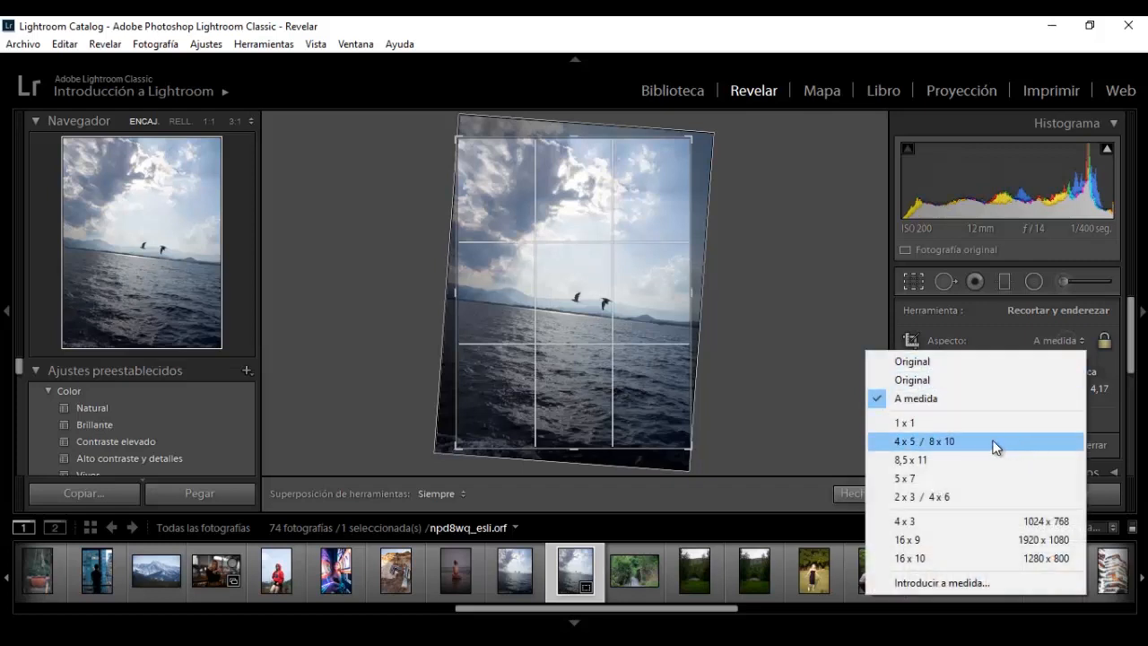
{"action": "left_click", "coordinate": [928, 442]}
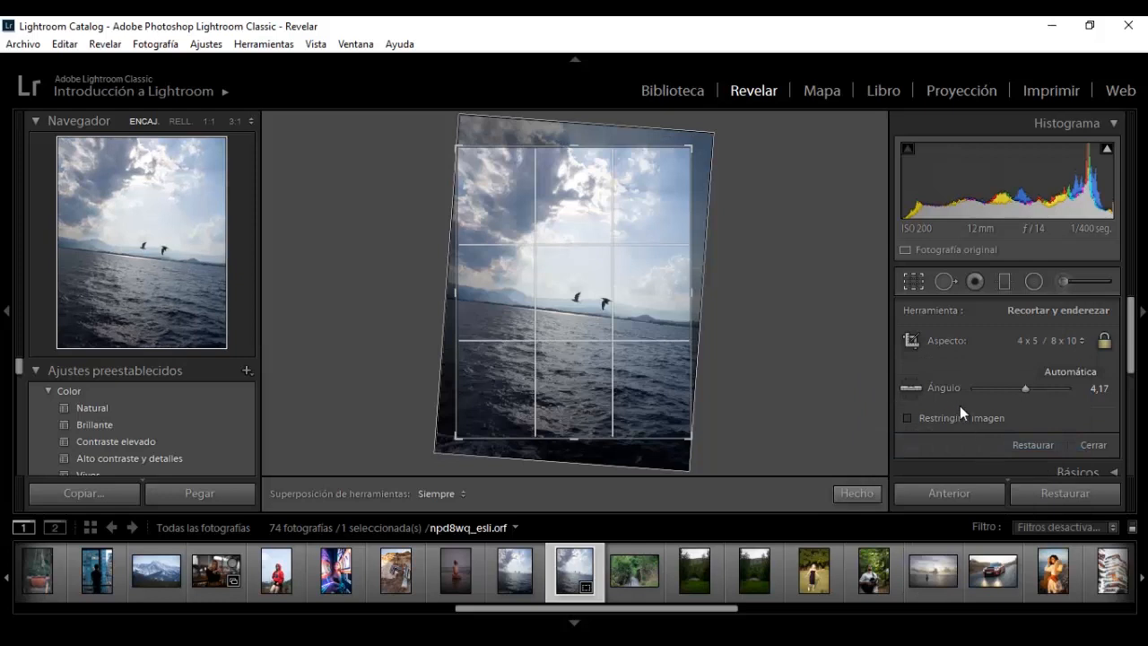
{"action": "left_click", "coordinate": [1049, 343]}
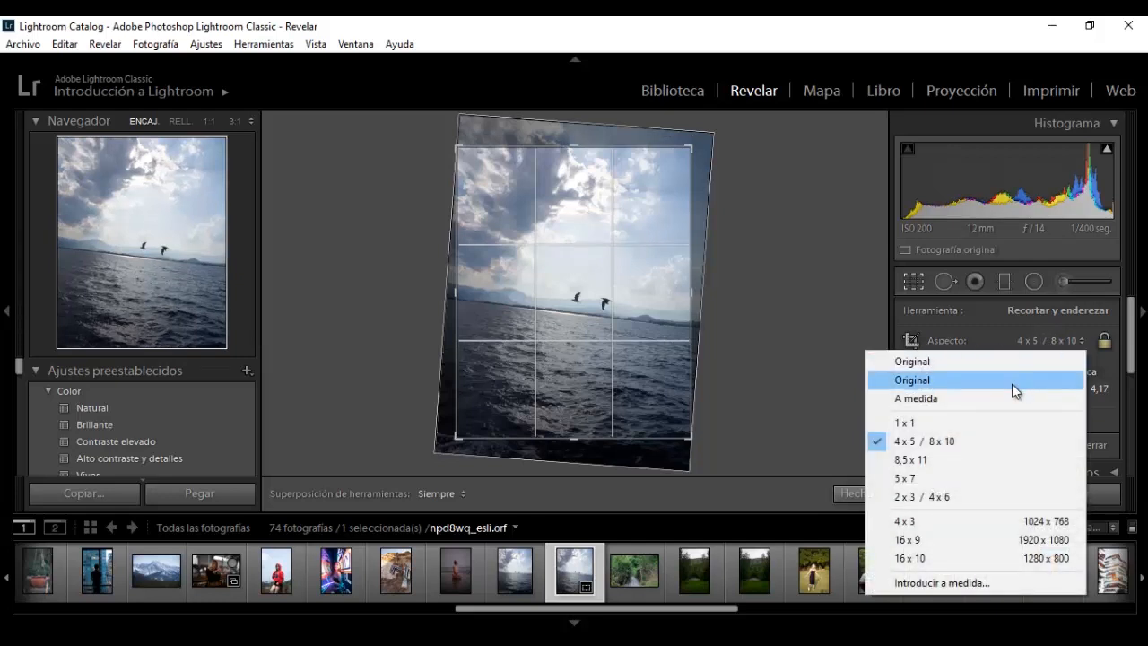
{"action": "left_click", "coordinate": [934, 538]}
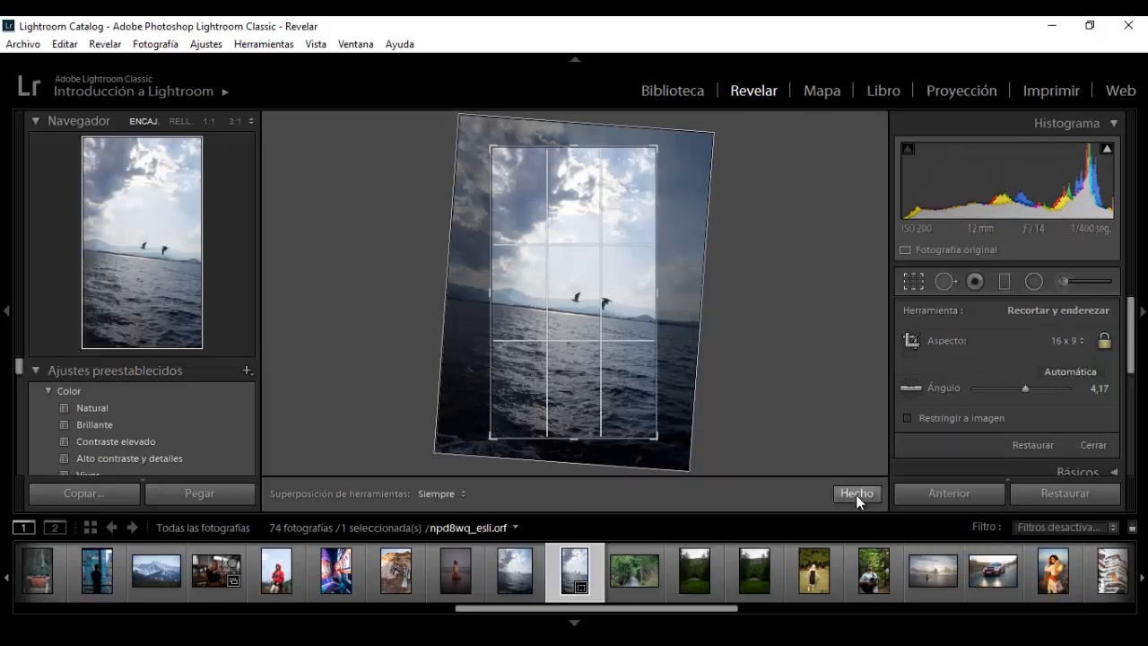
{"action": "left_click", "coordinate": [857, 494]}
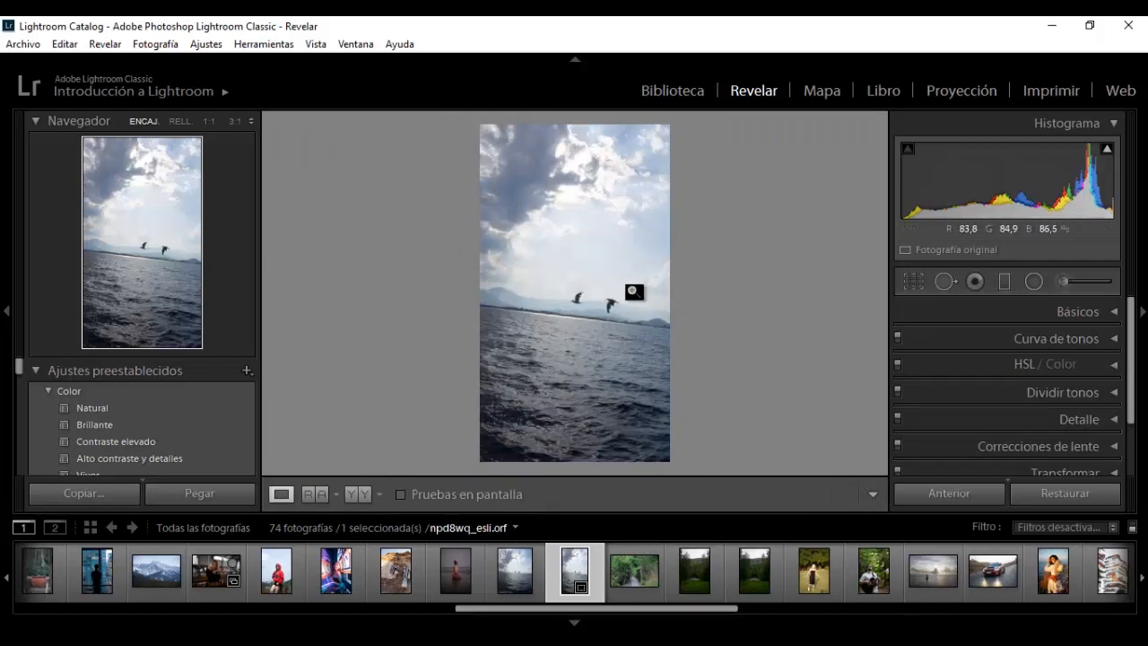
{"action": "left_click", "coordinate": [1051, 494]}
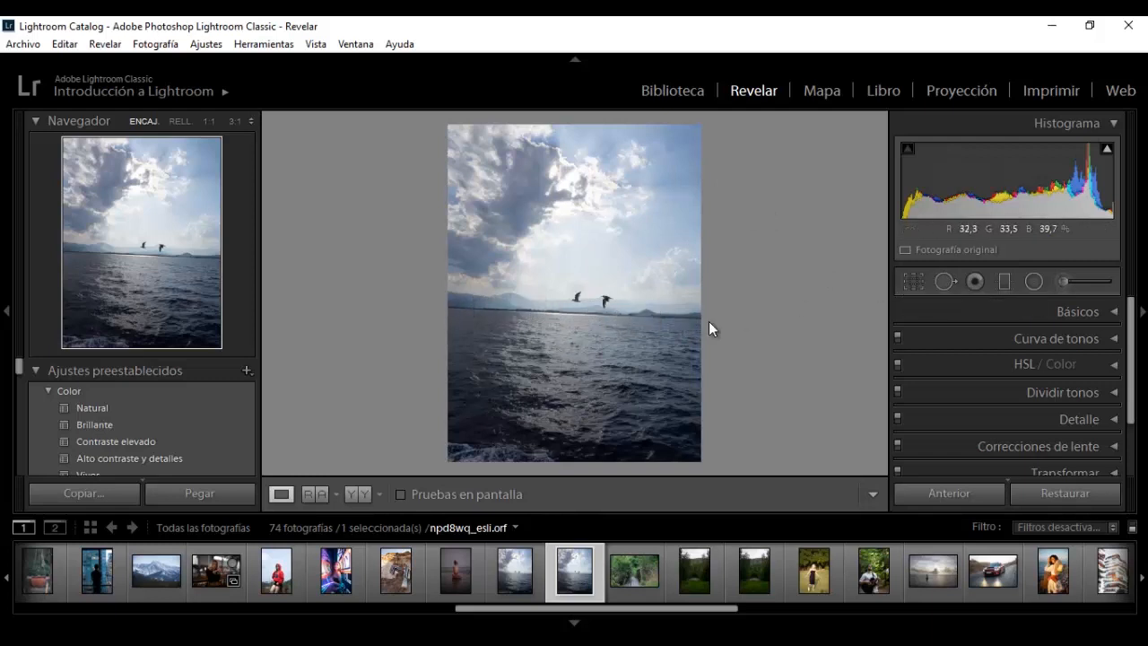
- Rotate the seascape crop to an angle of -2.04 to level the horizon, apply it, and compare the photo before and after
{"action": "left_click", "coordinate": [912, 281]}
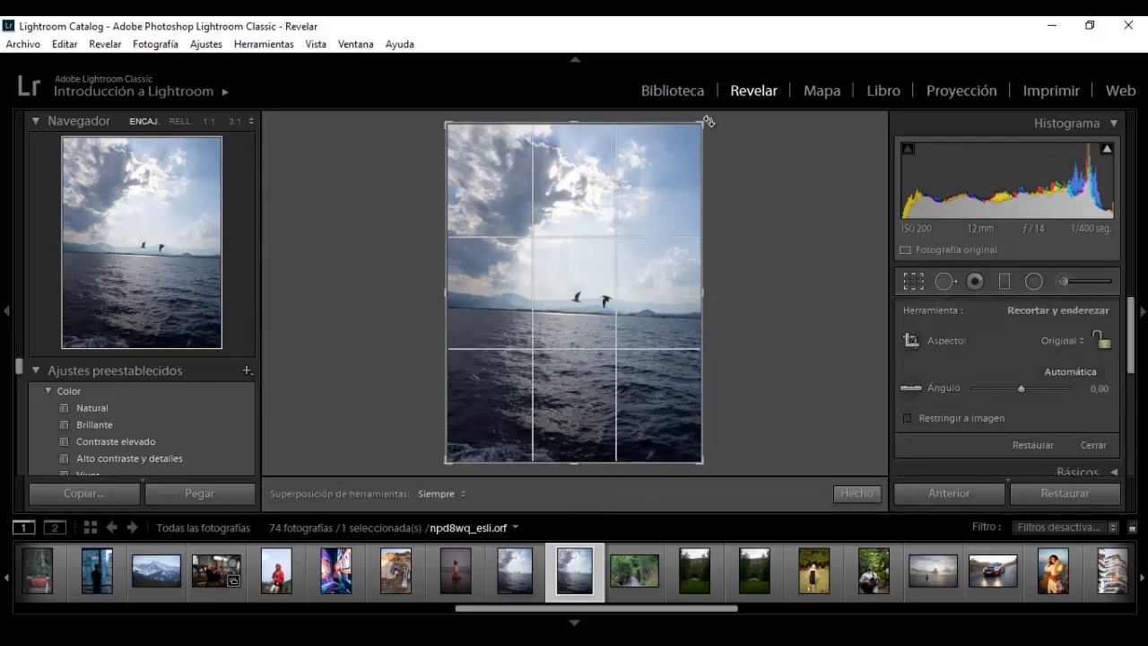
{"action": "mouse_move", "coordinate": [708, 119]}
{"action": "left_mouse_down"}
{"action": "mouse_move", "coordinate": [672, 113]}
{"action": "mouse_move", "coordinate": [697, 121]}
{"action": "left_mouse_up"}
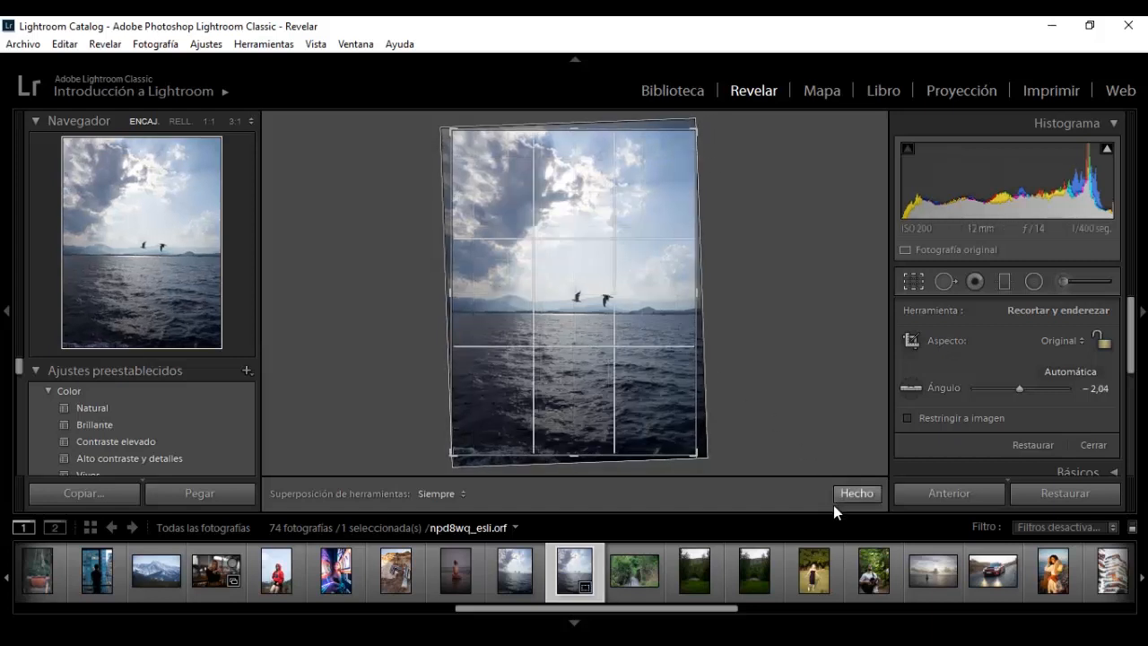
{"action": "left_click", "coordinate": [855, 494]}
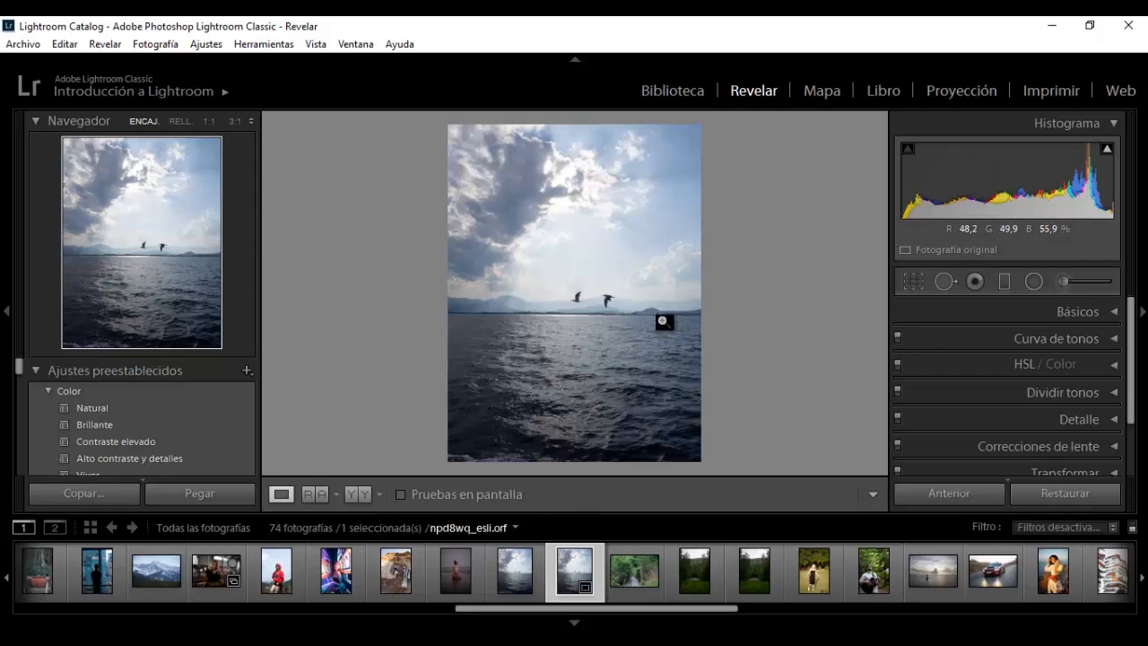
{"action": "key", "text": "y"}
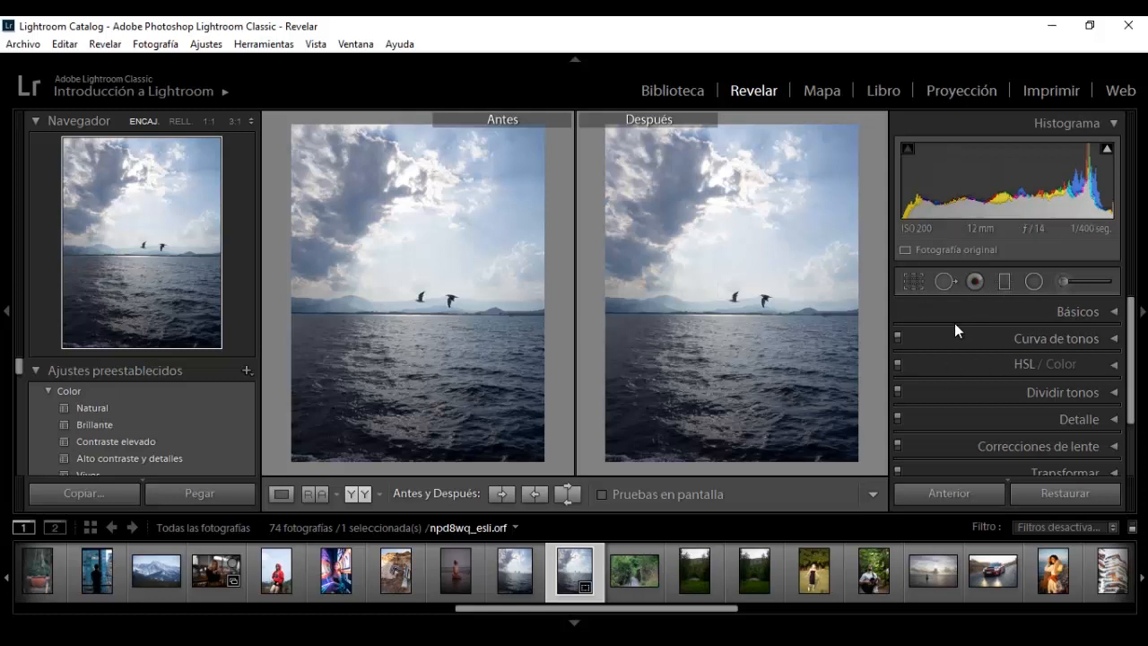
{"action": "key", "text": "y"}
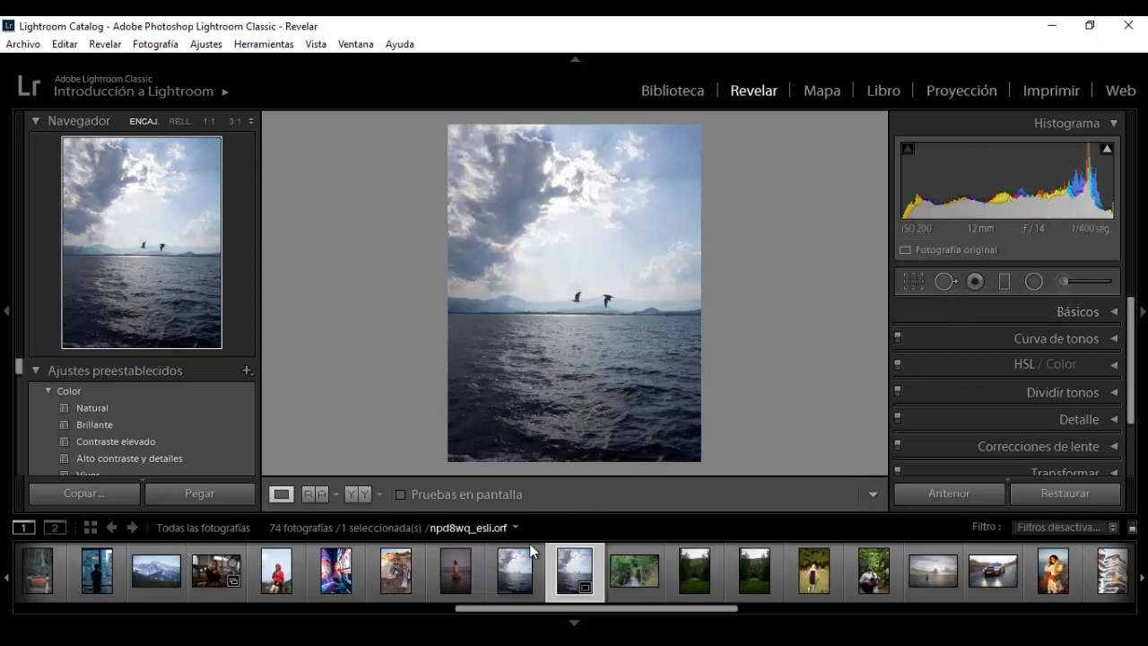
- Open the portrait ipznsy_houssam.cr2, zoom to 1:1 on the cheek mole, and start the spot removal tool in Corregir mode
{"action": "left_click_drag", "start_coordinate": [551, 609], "coordinate": [337, 596]}
{"action": "left_click", "coordinate": [313, 565]}
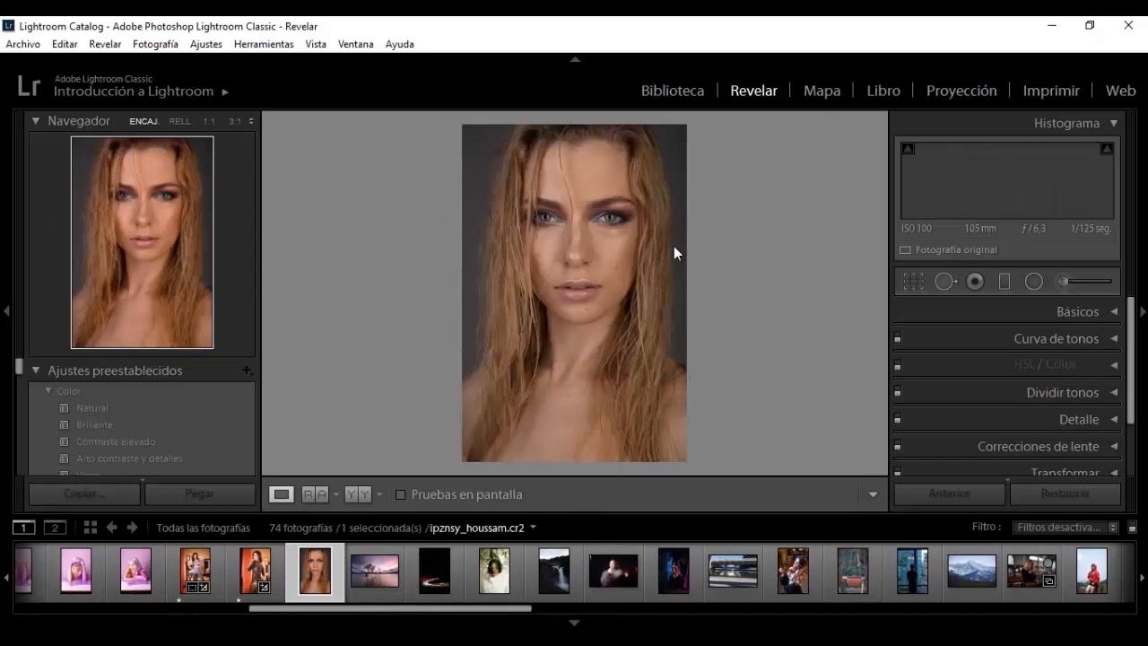
{"action": "left_click", "coordinate": [584, 230]}
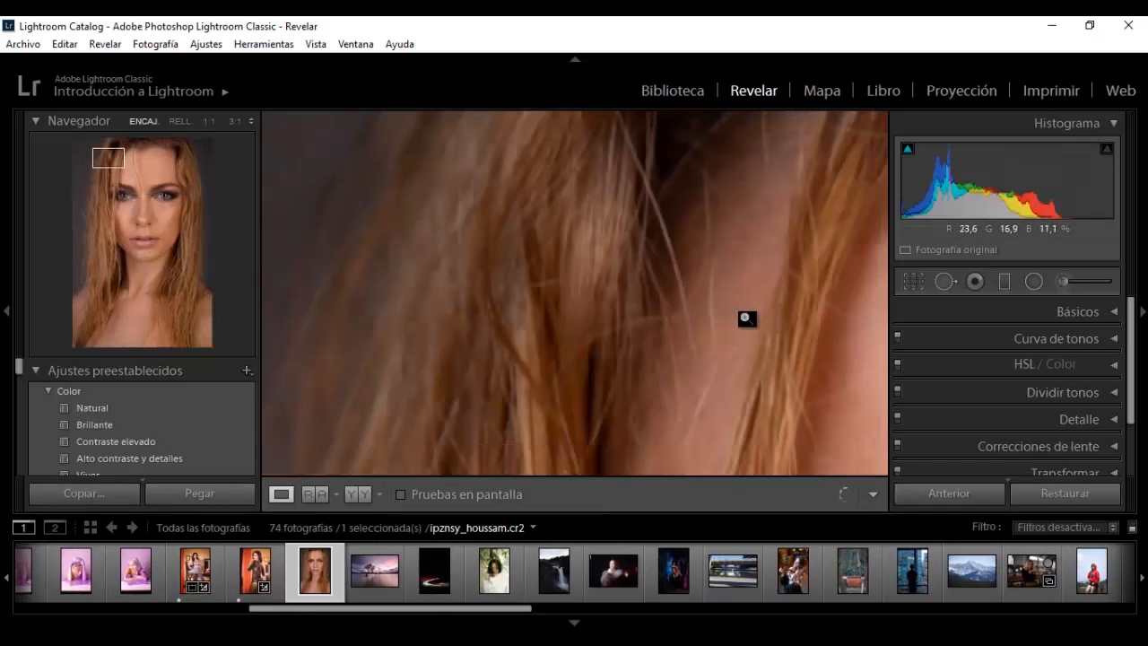
{"action": "left_click", "coordinate": [745, 318]}
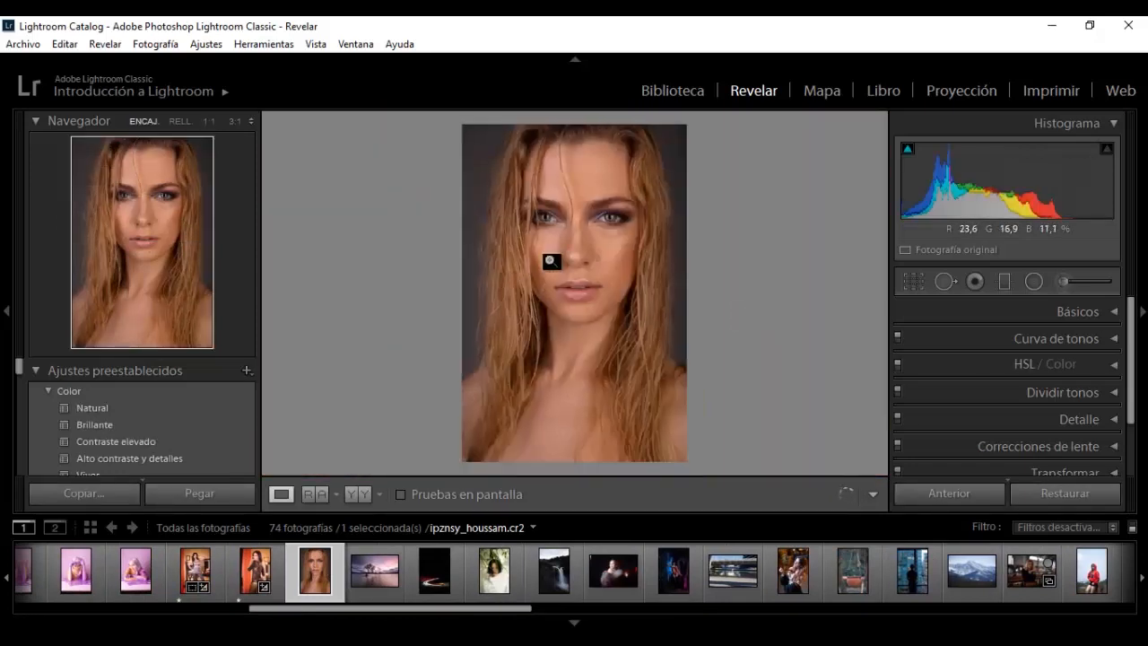
{"action": "left_click", "coordinate": [624, 265]}
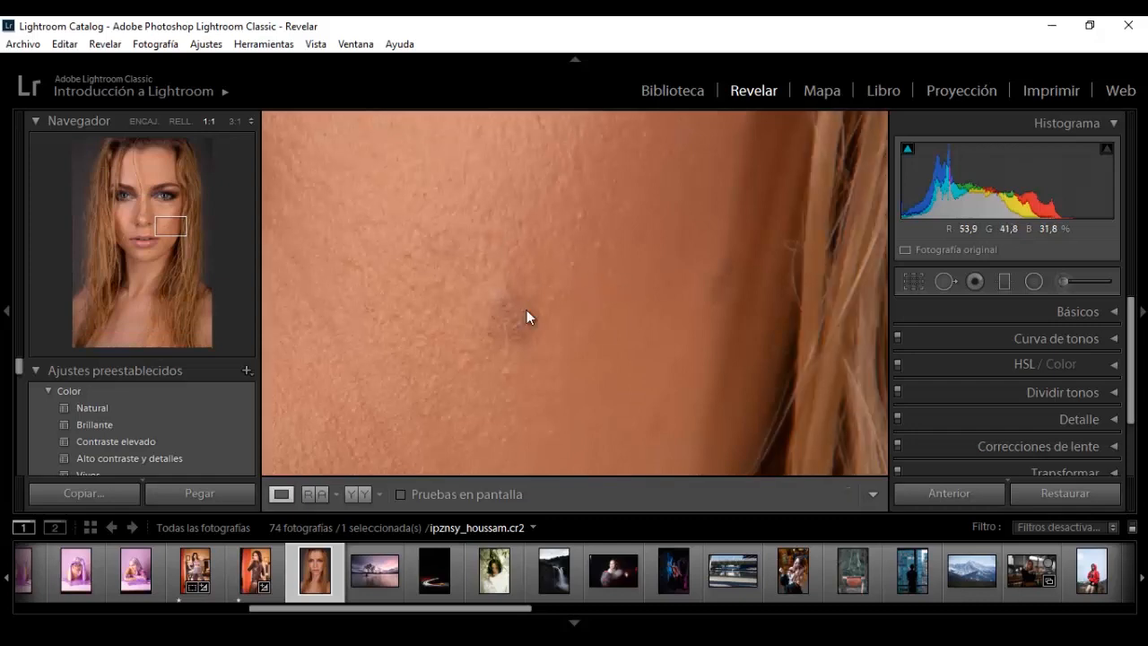
{"action": "left_click", "coordinate": [527, 310]}
{"action": "left_click", "coordinate": [632, 283]}
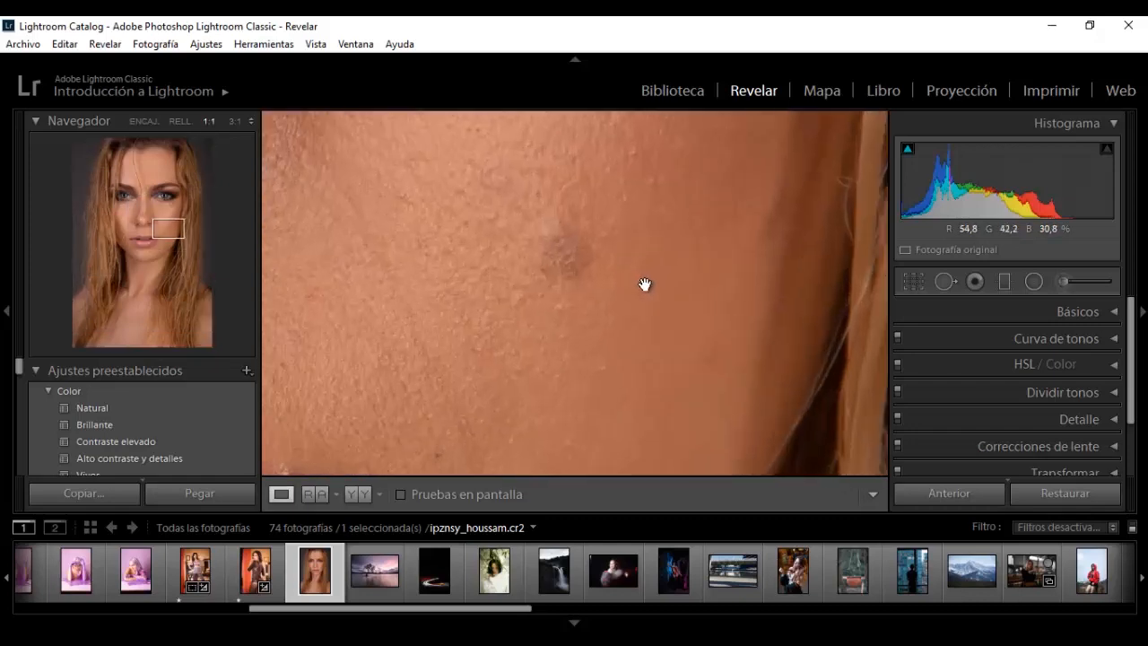
{"action": "left_click", "coordinate": [944, 282]}
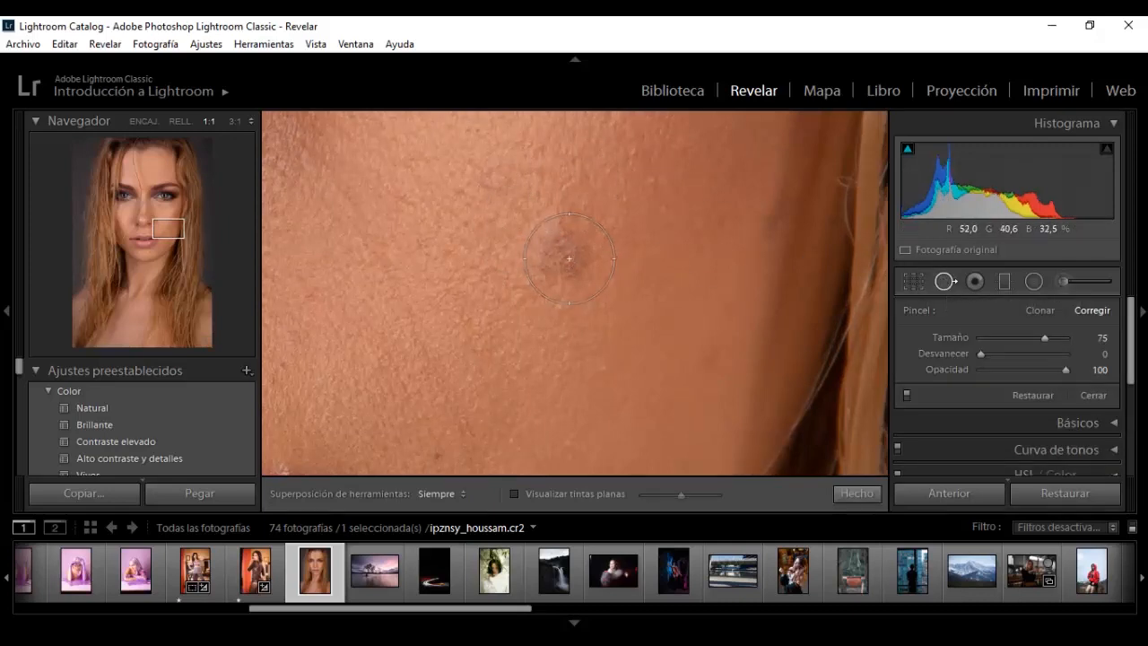
- Set the spot removal brush to Tamaño 74 and Desvanecer 36 so that it covers the cheek mole
{"action": "left_click", "coordinate": [998, 338]}
{"action": "left_click", "coordinate": [1048, 339]}
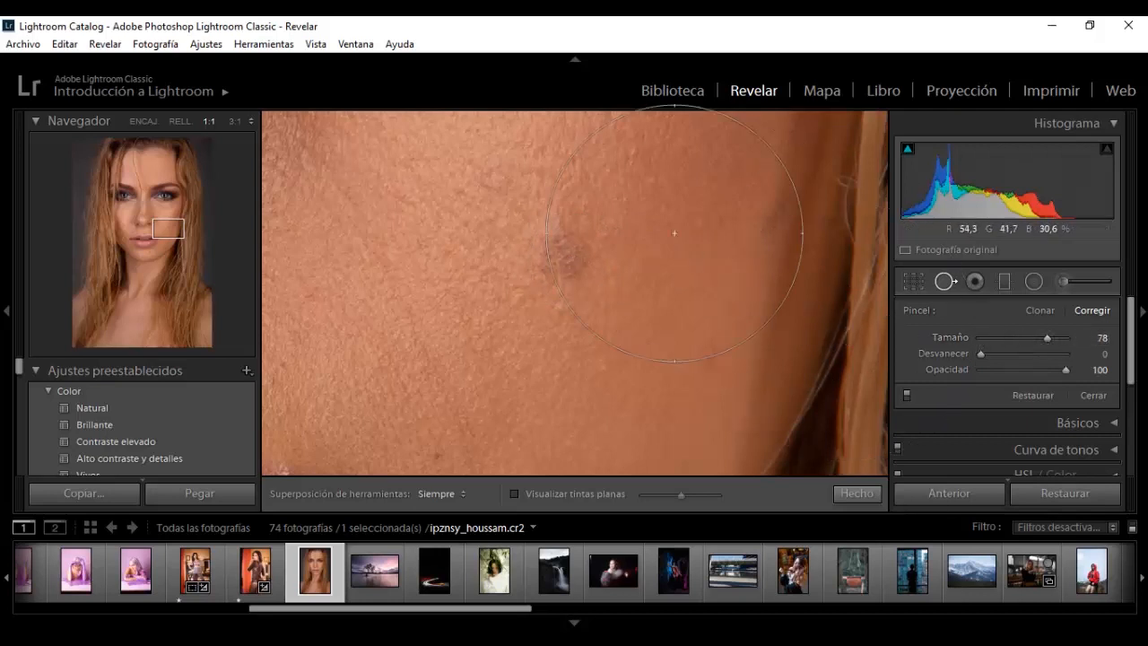
{"action": "left_click", "coordinate": [1005, 338]}
{"action": "left_click", "coordinate": [1007, 355]}
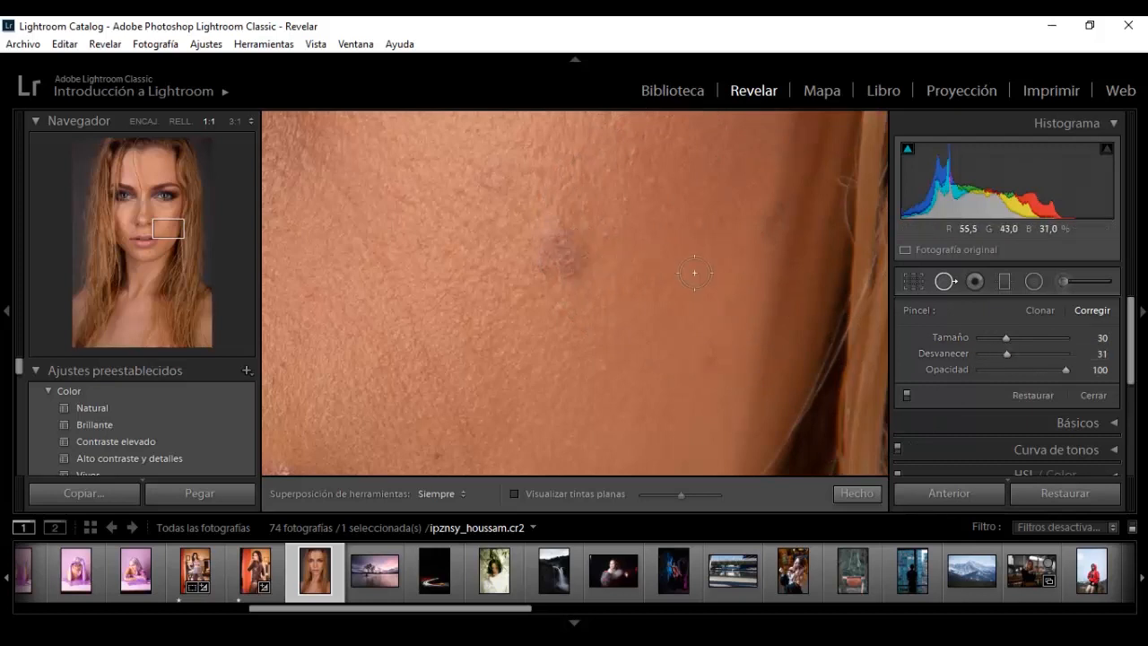
{"action": "mouse_move", "coordinate": [987, 353]}
{"action": "left_mouse_down"}
{"action": "mouse_move", "coordinate": [968, 353]}
{"action": "mouse_move", "coordinate": [1000, 358]}
{"action": "left_mouse_up"}
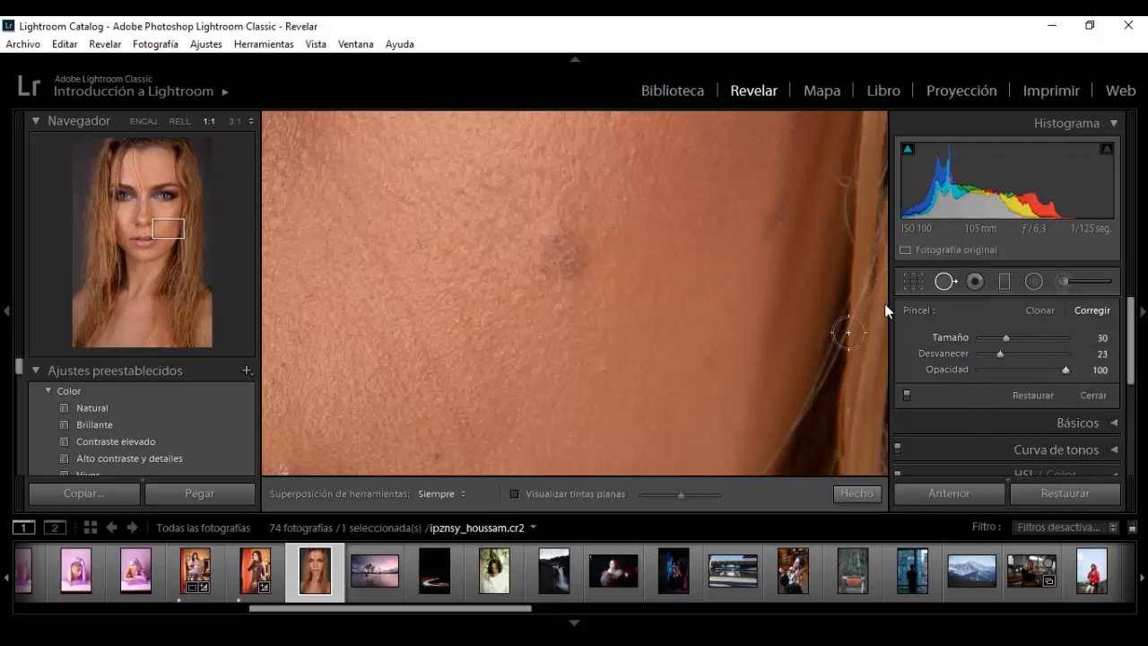
{"action": "left_click_drag", "start_coordinate": [1006, 338], "coordinate": [1031, 337]}
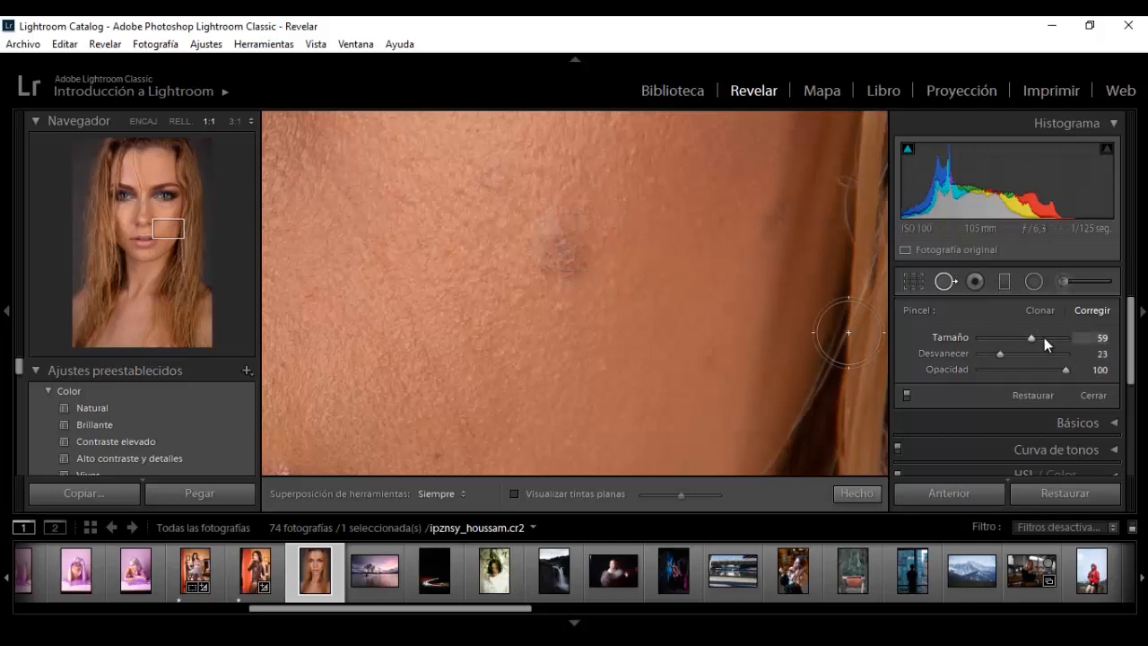
{"action": "left_click", "coordinate": [1044, 337]}
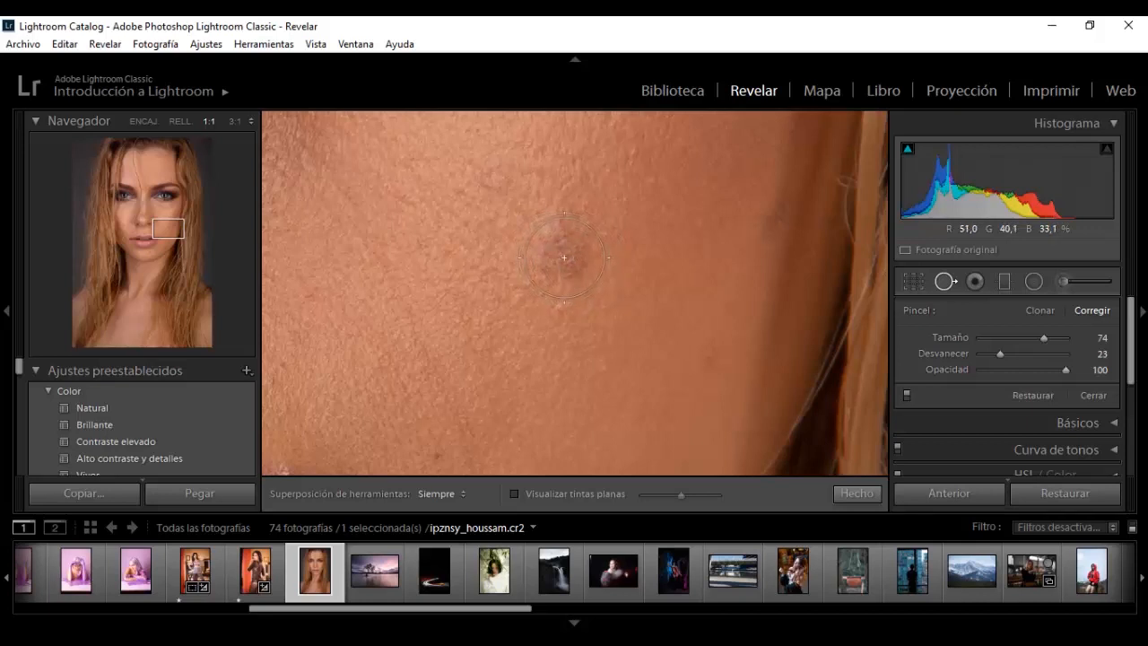
{"action": "left_click", "coordinate": [1011, 354]}
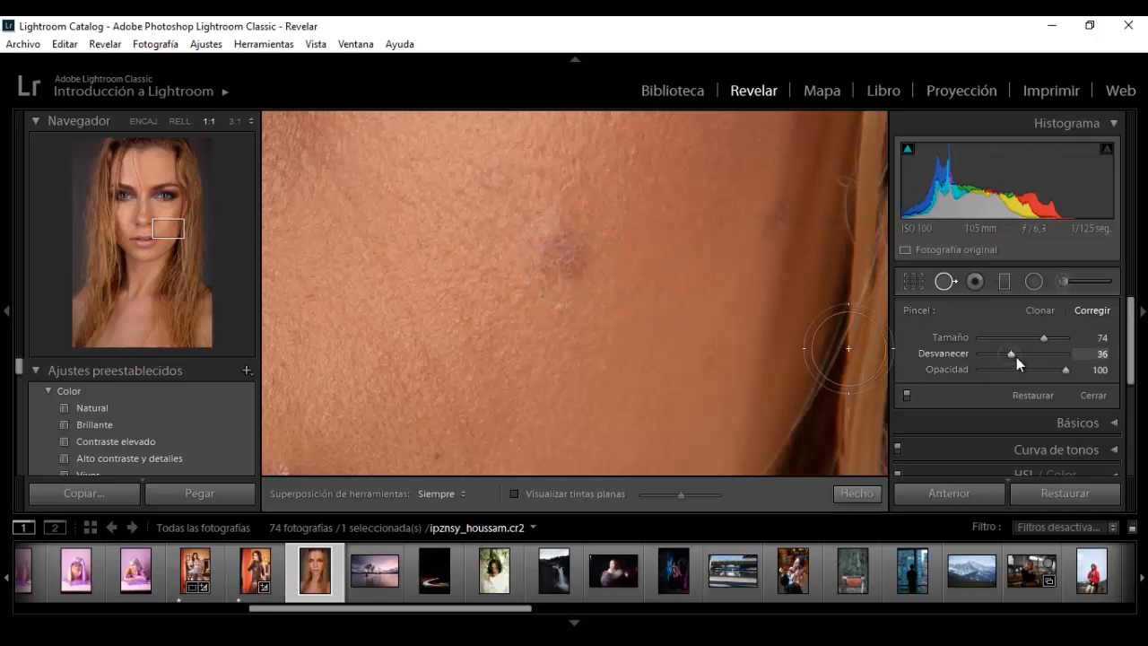
- Heal the cheek mole, shift its source to clean skin just above it, and apply the correction
{"action": "left_click", "coordinate": [563, 258]}
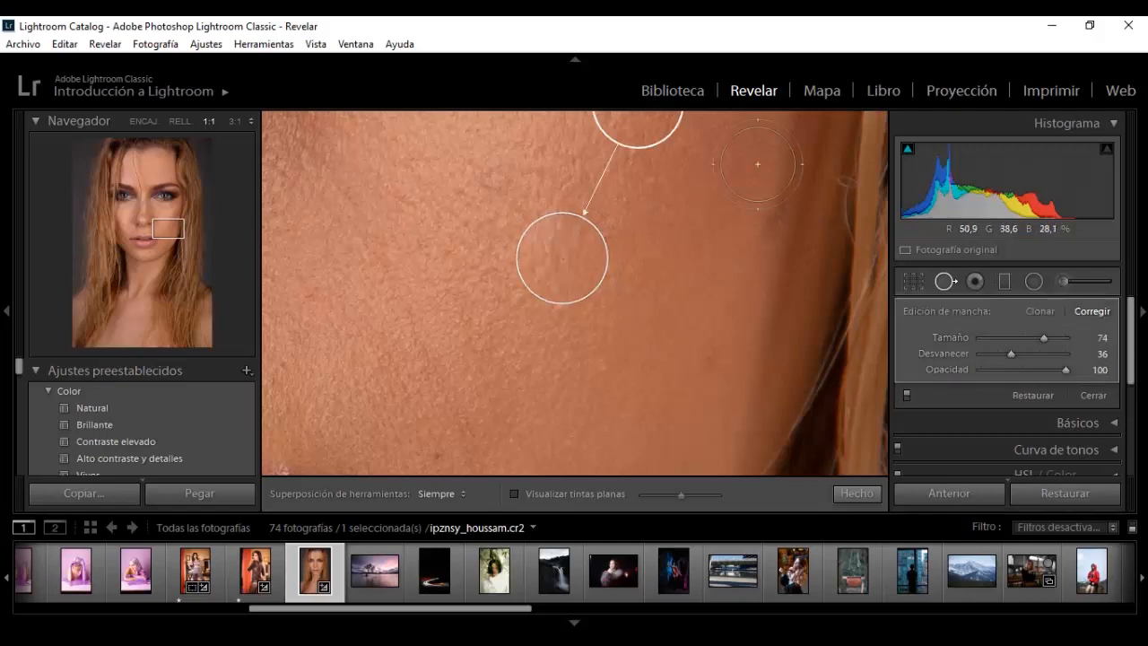
{"action": "mouse_move", "coordinate": [623, 134]}
{"action": "left_mouse_down"}
{"action": "mouse_move", "coordinate": [525, 147]}
{"action": "mouse_move", "coordinate": [507, 174]}
{"action": "mouse_move", "coordinate": [601, 158]}
{"action": "mouse_move", "coordinate": [649, 177]}
{"action": "mouse_move", "coordinate": [667, 157]}
{"action": "left_mouse_up"}
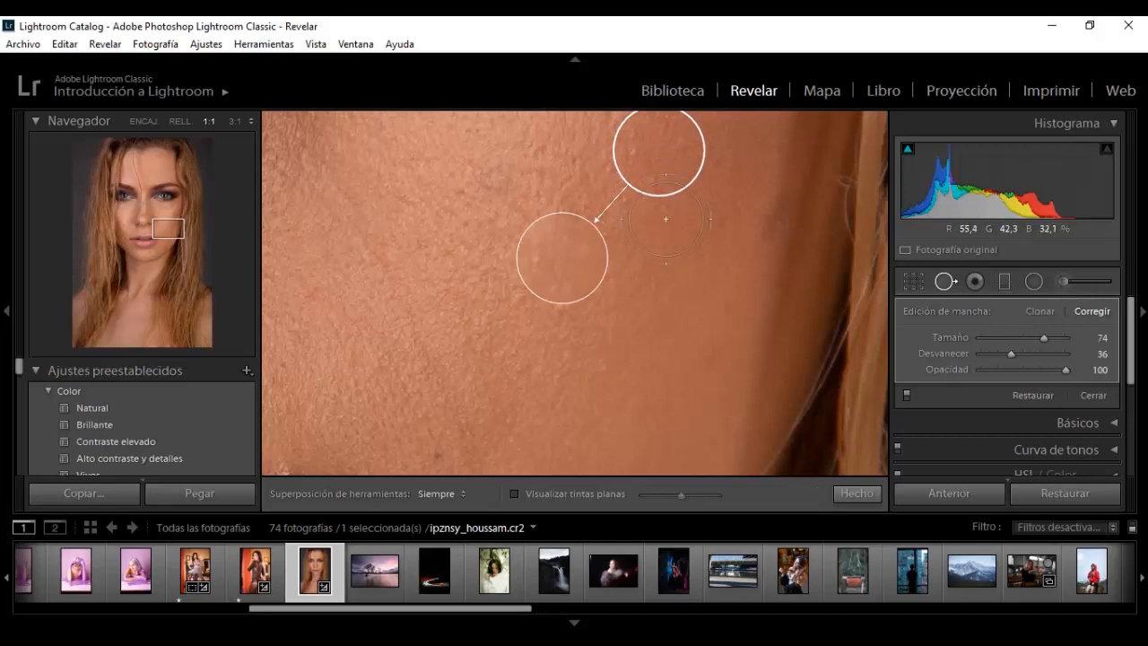
{"action": "left_click", "coordinate": [857, 493]}
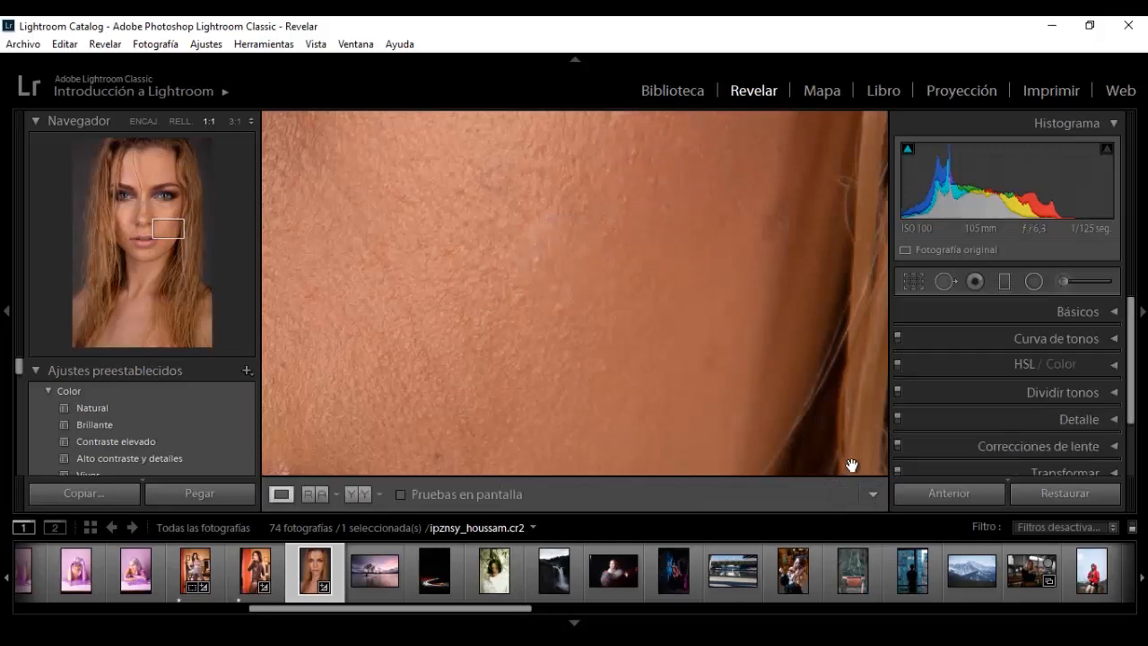
- Heal the mole on the chin with the spot removal tool, sampling clean skin beside it towards the mouth corner
{"action": "left_click", "coordinate": [802, 398]}
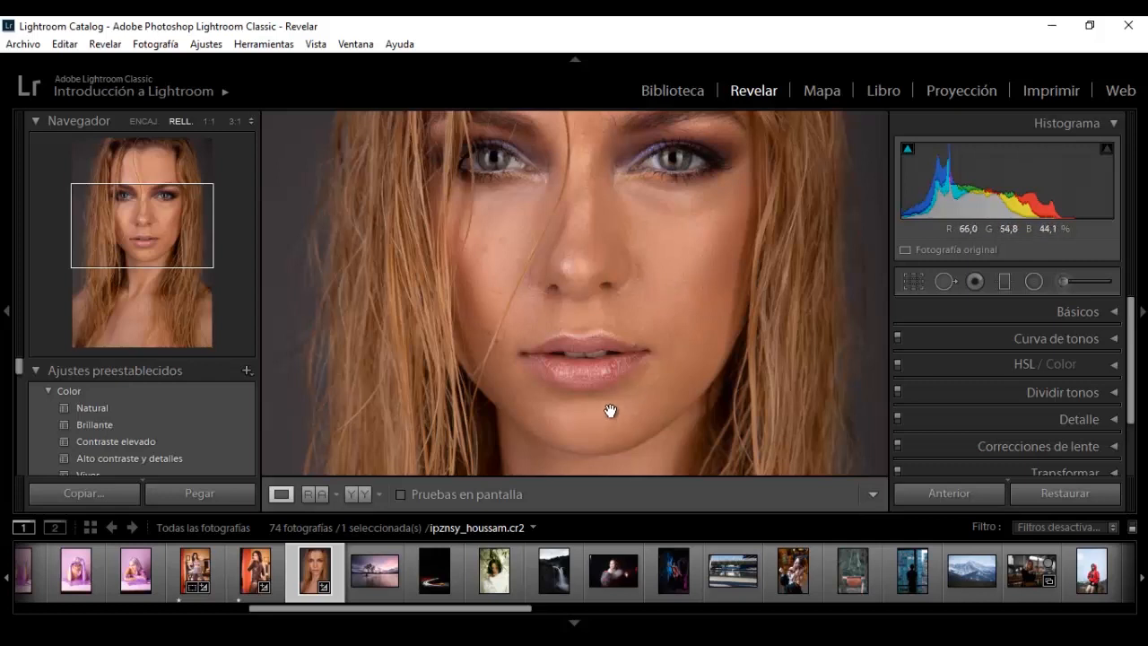
{"action": "left_click", "coordinate": [948, 280]}
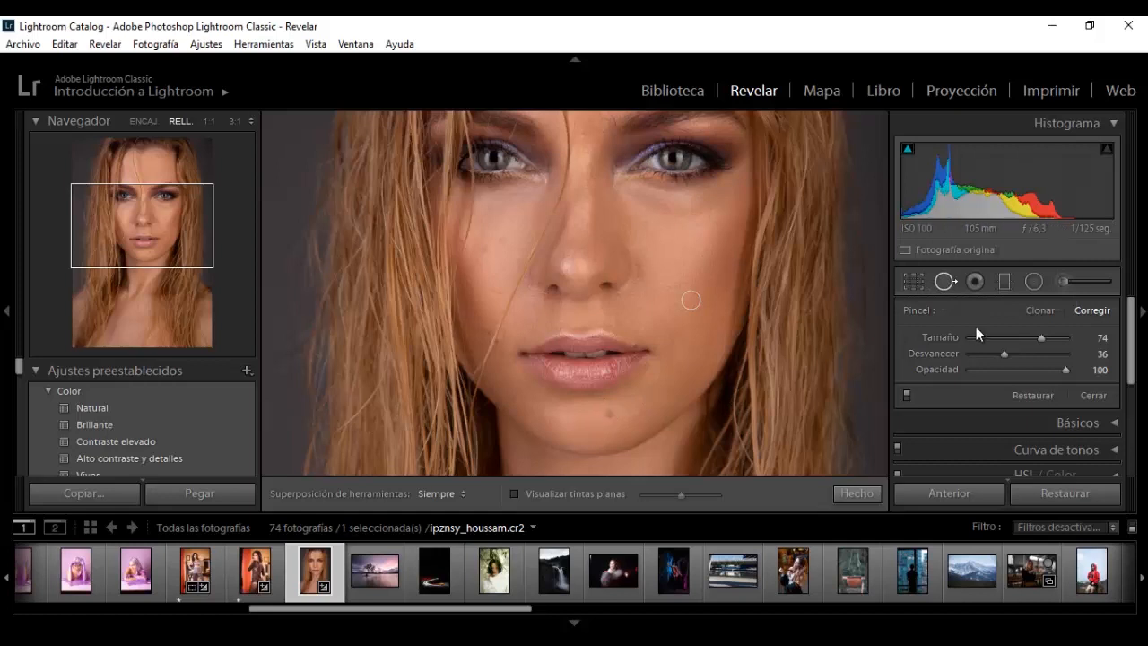
{"action": "left_click", "coordinate": [609, 414]}
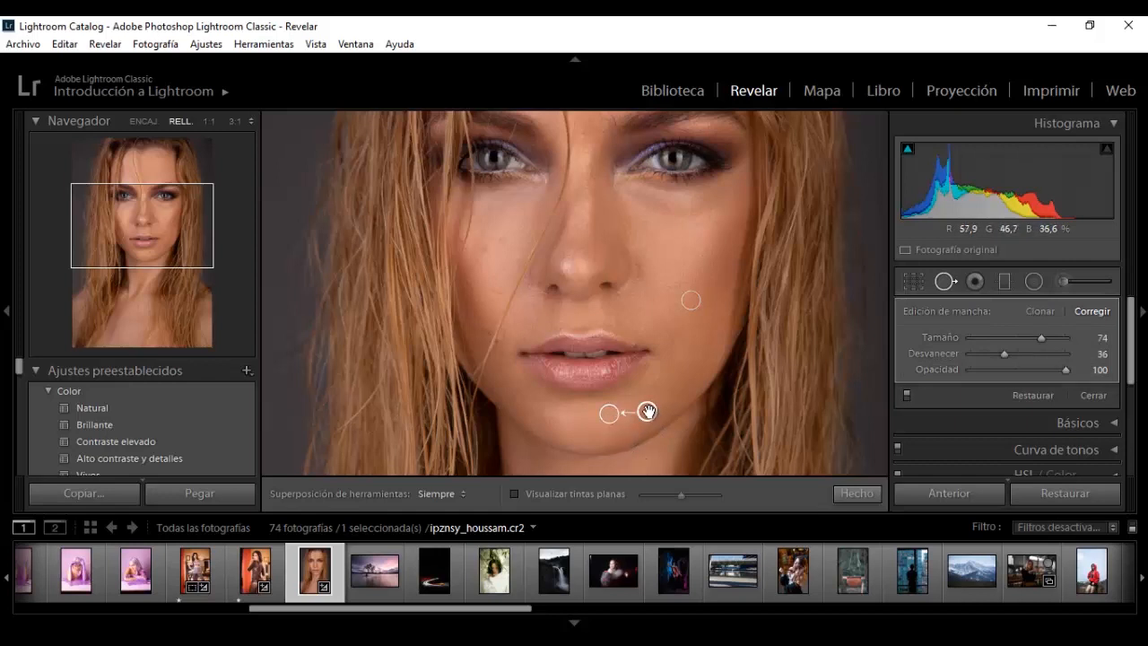
{"action": "left_click_drag", "start_coordinate": [647, 412], "coordinate": [644, 405]}
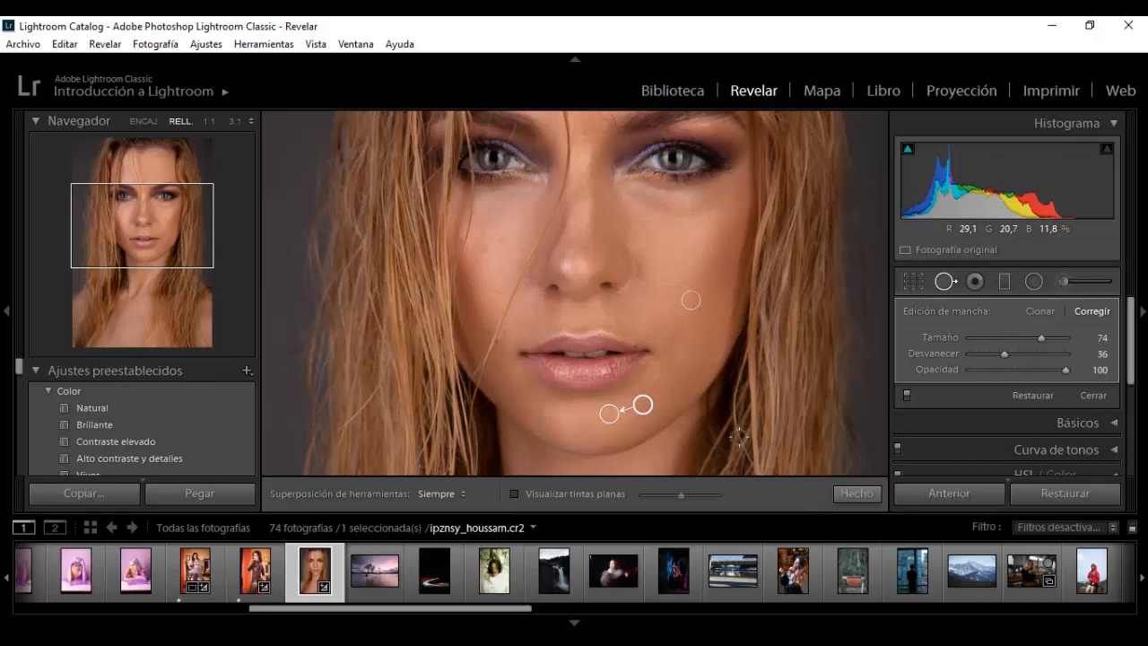
- Heal two blemishes on the opposite cheek using clean skin under the eye as source, apply, and compare the portrait before and after
{"action": "left_click", "coordinate": [500, 239]}
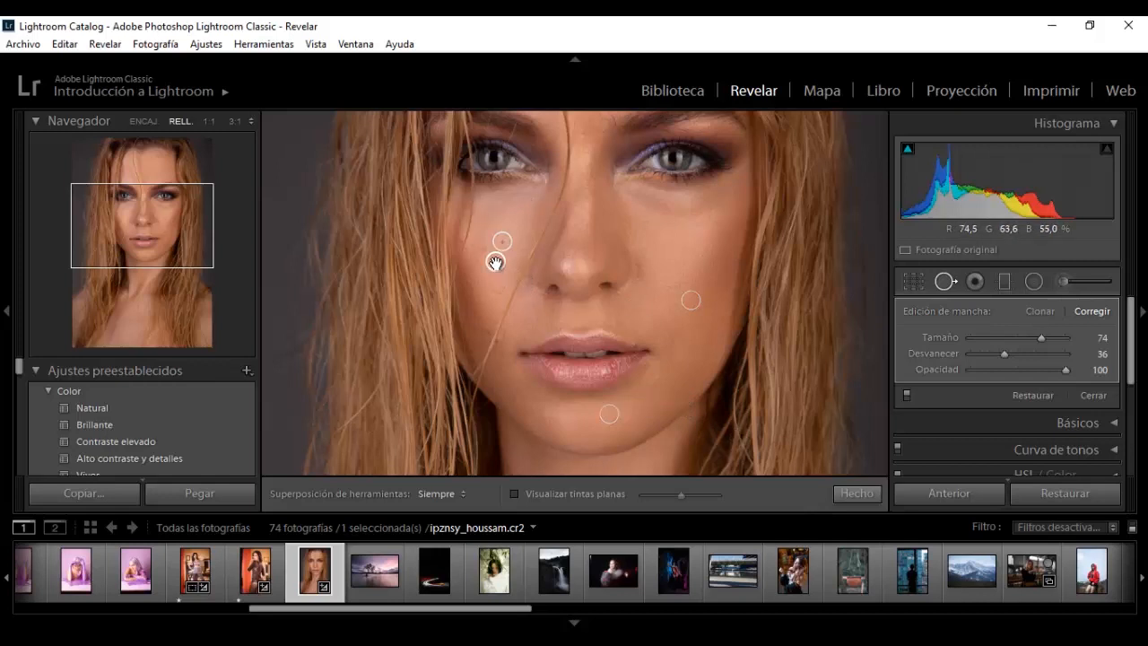
{"action": "left_click_drag", "start_coordinate": [490, 251], "coordinate": [494, 222]}
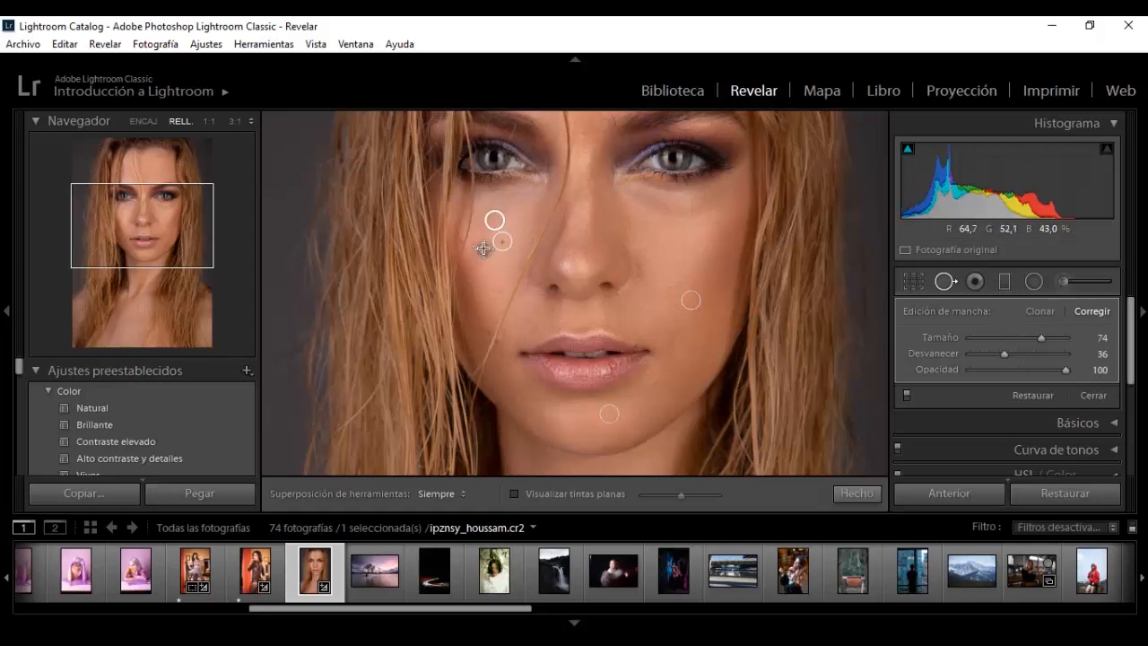
{"action": "left_click", "coordinate": [484, 249]}
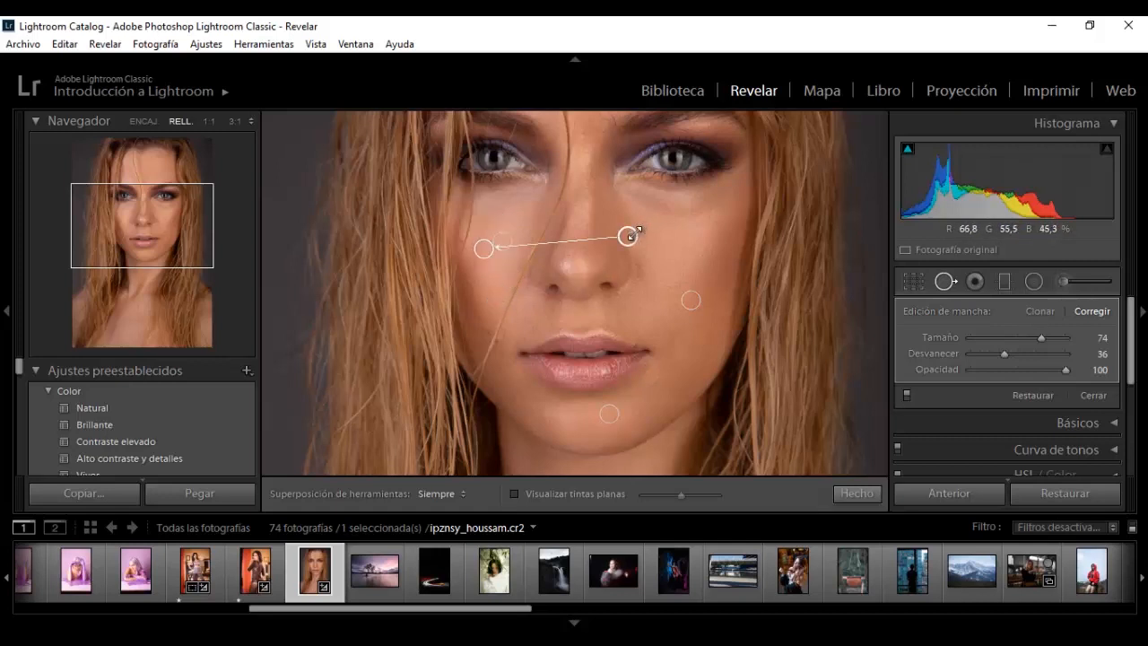
{"action": "left_click_drag", "start_coordinate": [628, 236], "coordinate": [509, 221]}
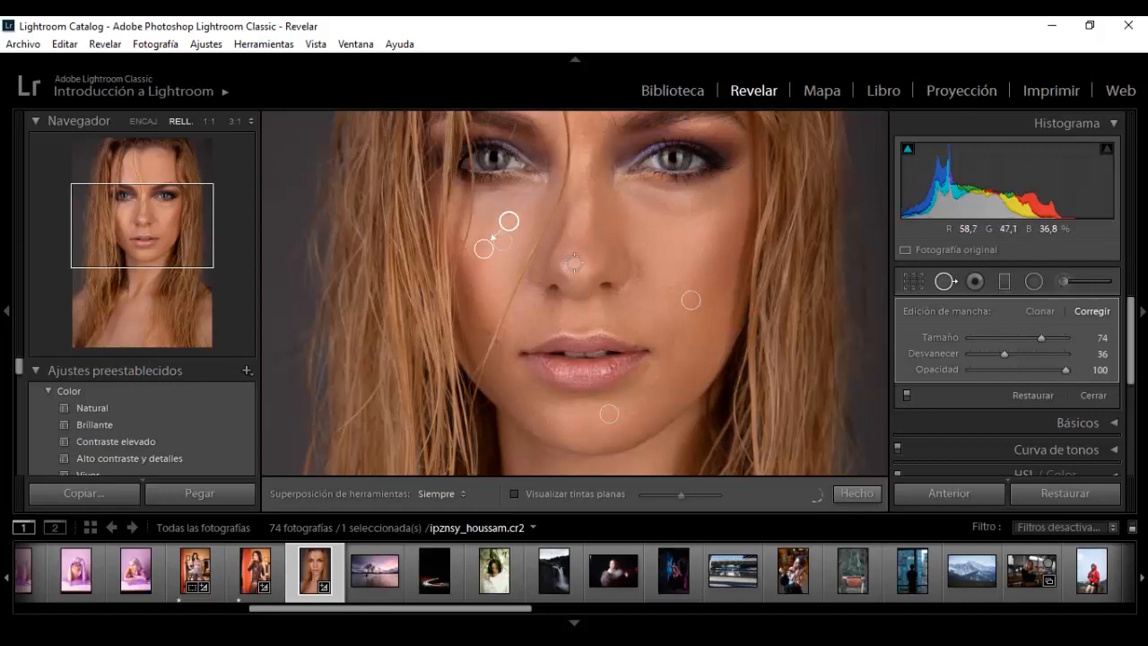
{"action": "left_click", "coordinate": [855, 493]}
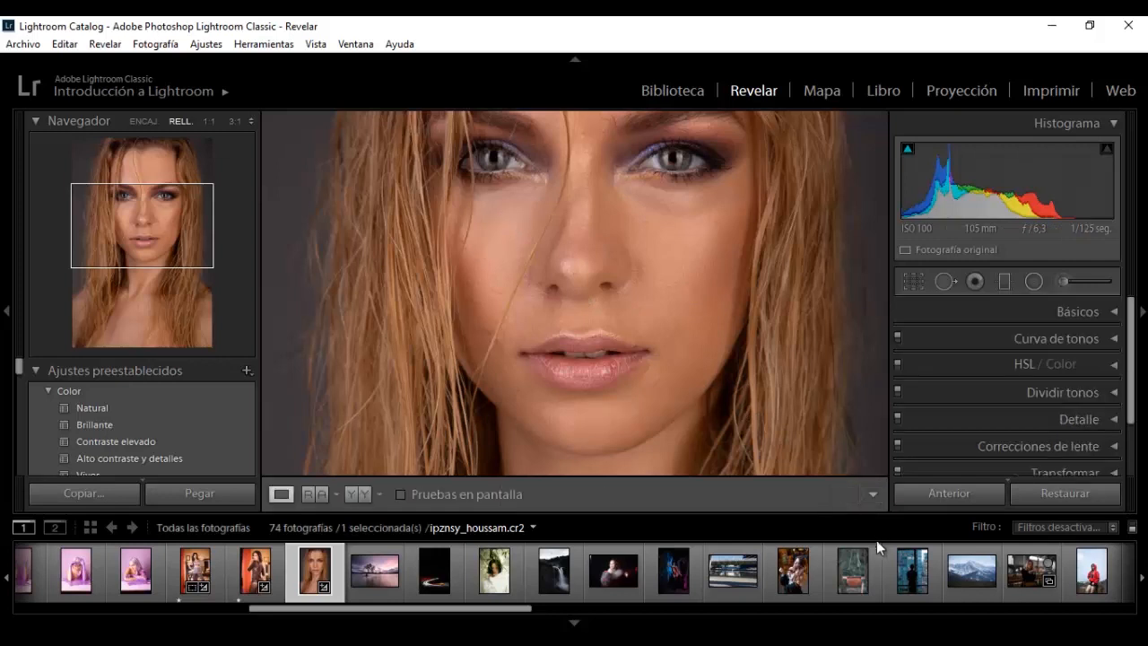
{"action": "key", "text": "y"}
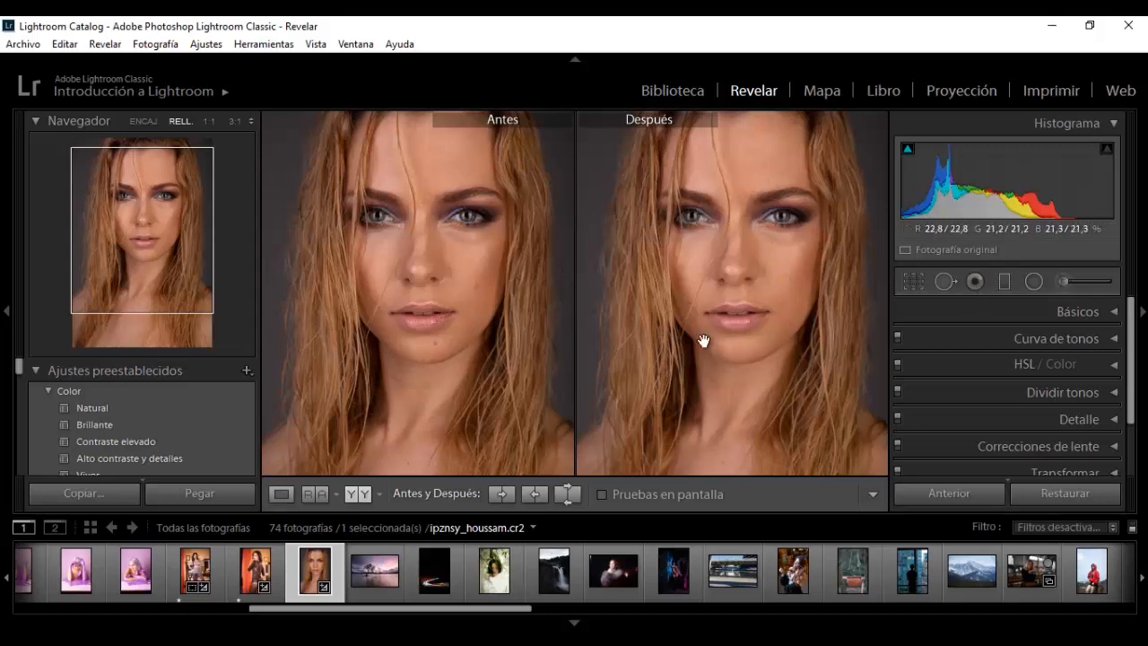
{"action": "key", "text": "d"}
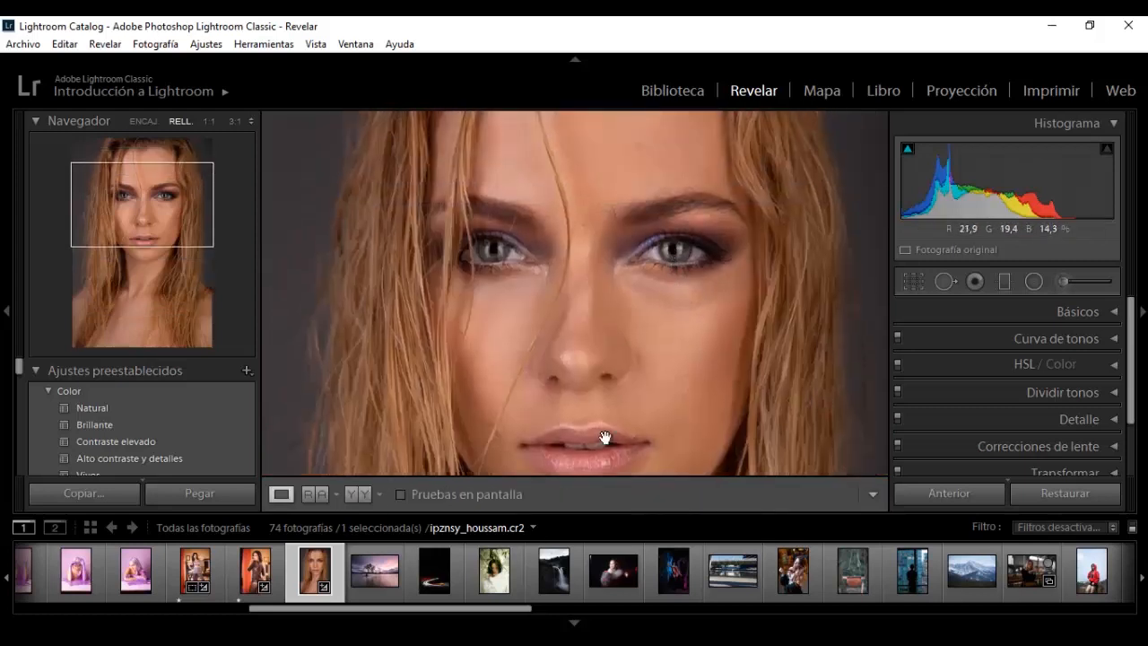
- View two other portraits in the filmstrip, and return to ipznsy_houssam.cr2 to examine one eye at 1:1
{"action": "left_click", "coordinate": [495, 571]}
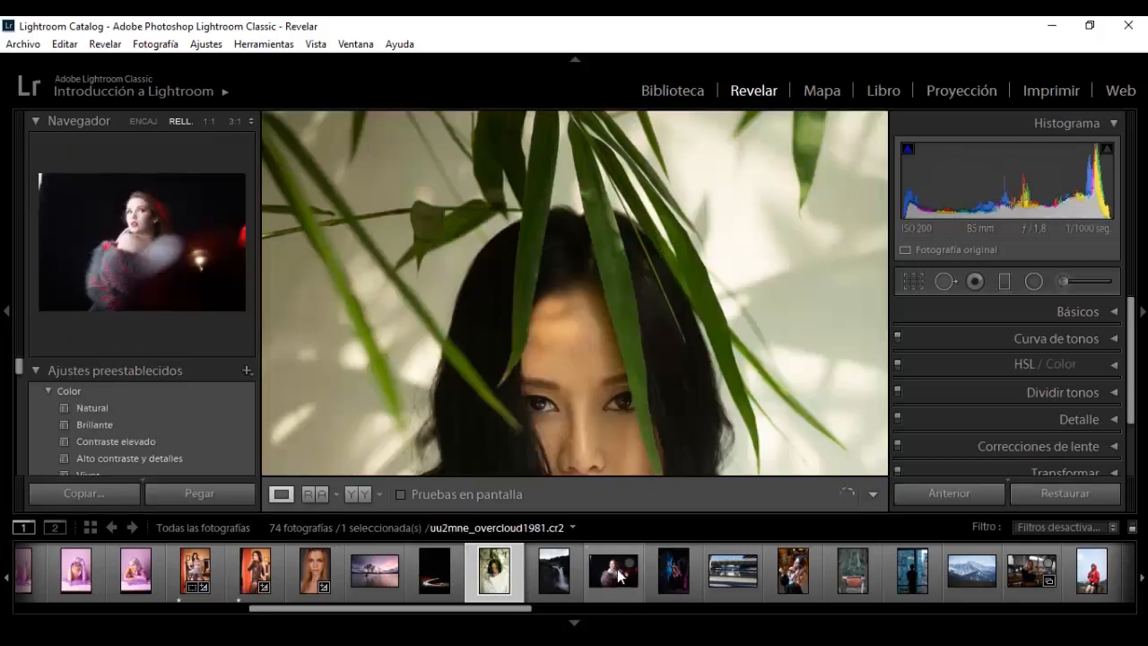
{"action": "left_click", "coordinate": [618, 575]}
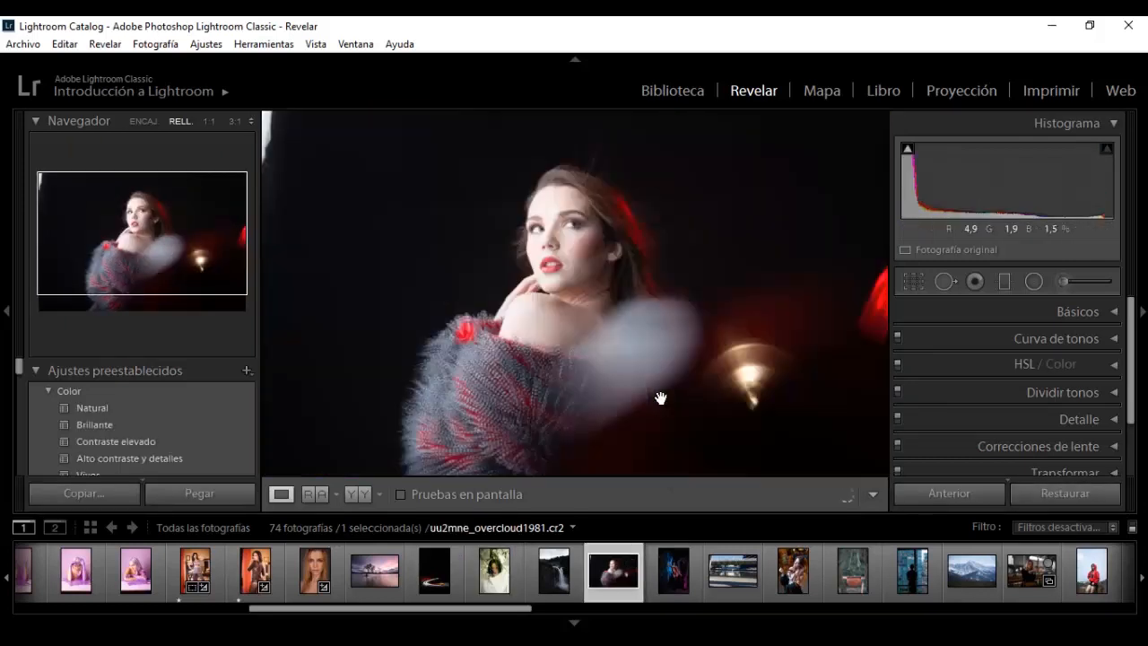
{"action": "left_click", "coordinate": [323, 575]}
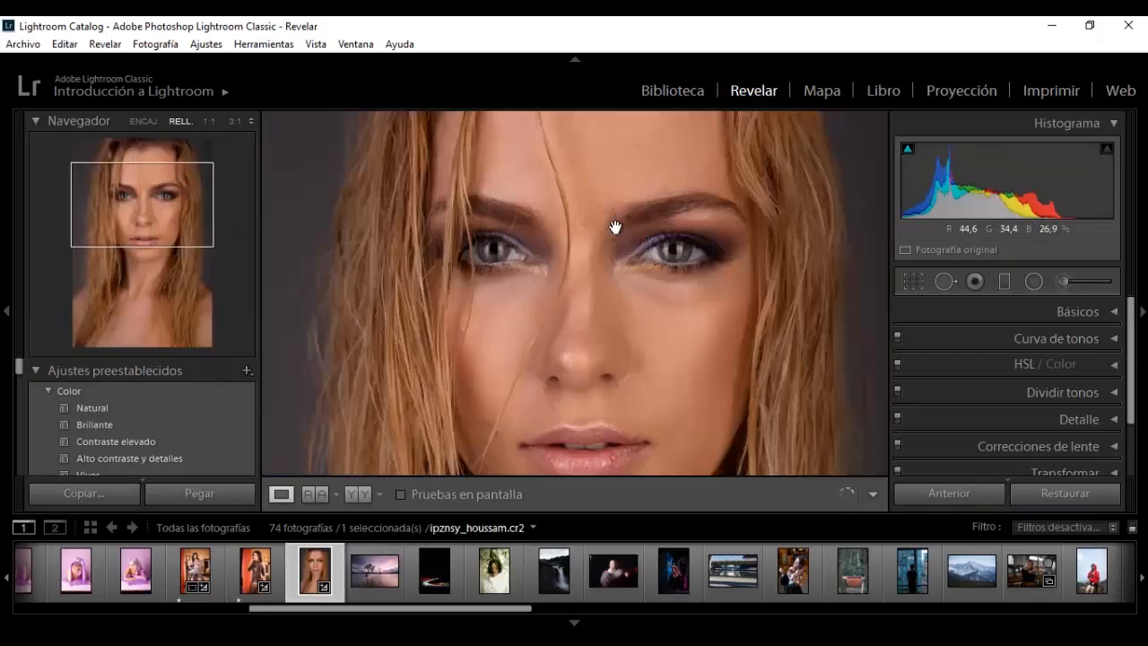
{"action": "left_click", "coordinate": [688, 250]}
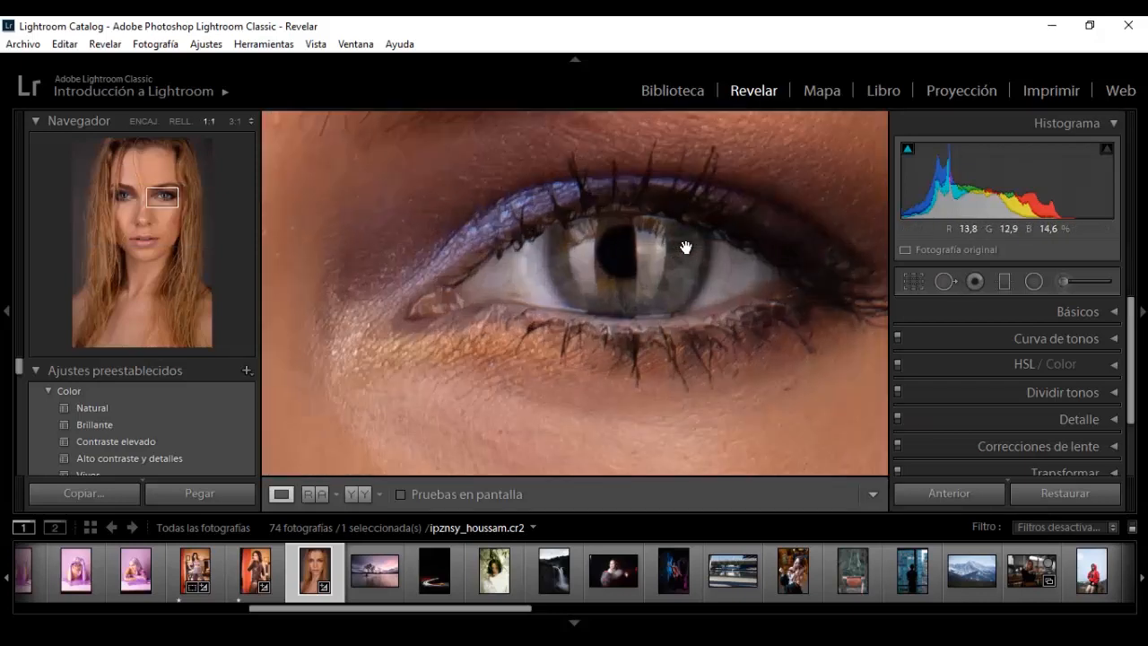
- Try the red-eye correction on the examined eye, centring the correction circle over the pupil with a pupil size of 73
{"action": "scroll", "coordinate": [879, 288], "scroll_direction": "up", "scroll_amount": 2}
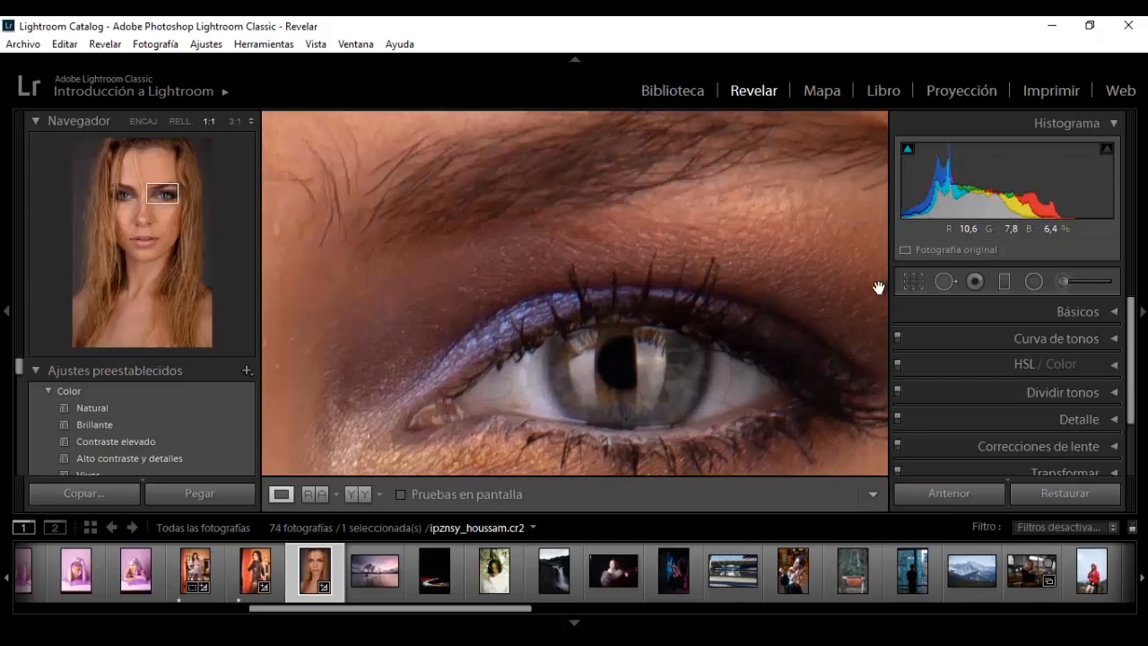
{"action": "left_click", "coordinate": [655, 349]}
{"action": "left_click", "coordinate": [658, 353]}
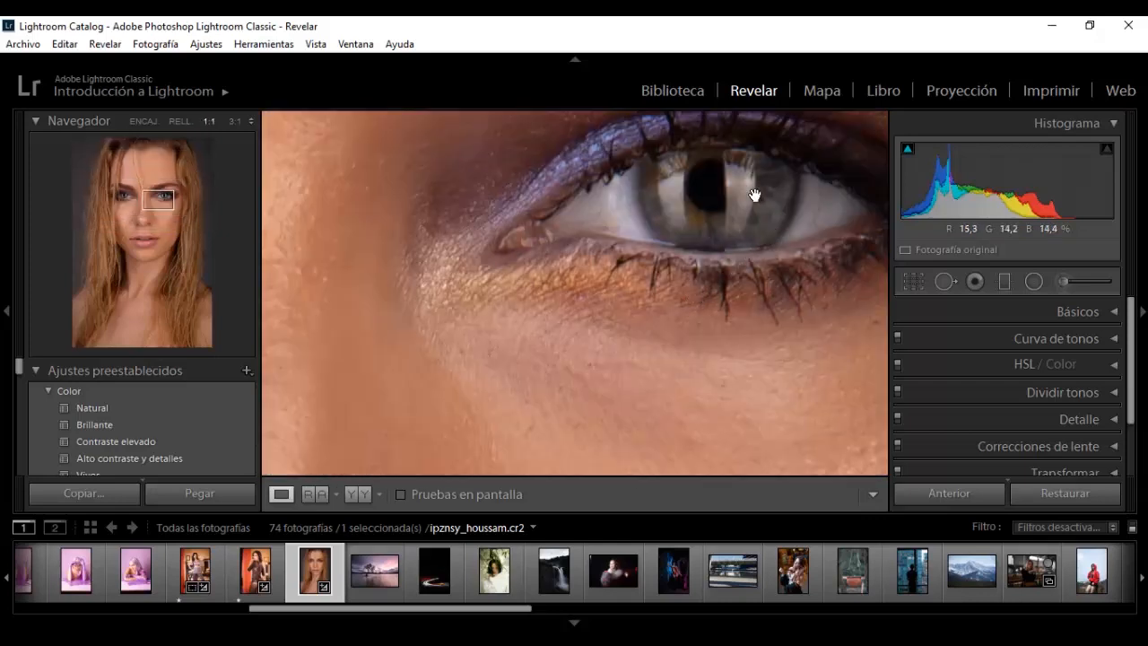
{"action": "left_click_drag", "start_coordinate": [755, 195], "coordinate": [644, 245]}
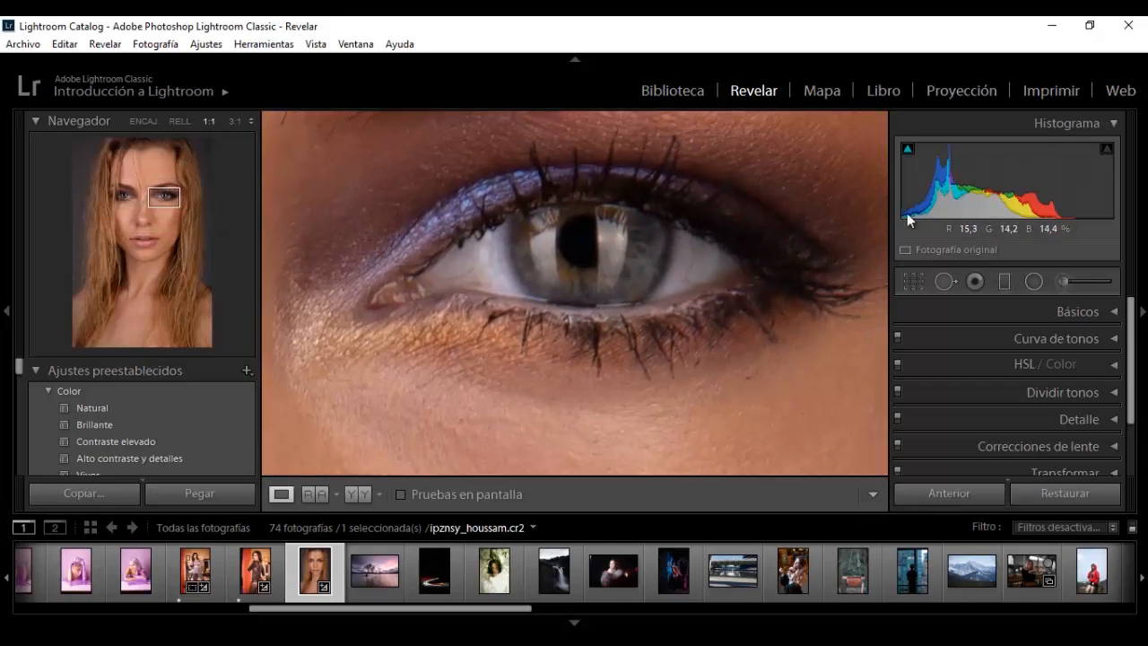
{"action": "left_click", "coordinate": [975, 282]}
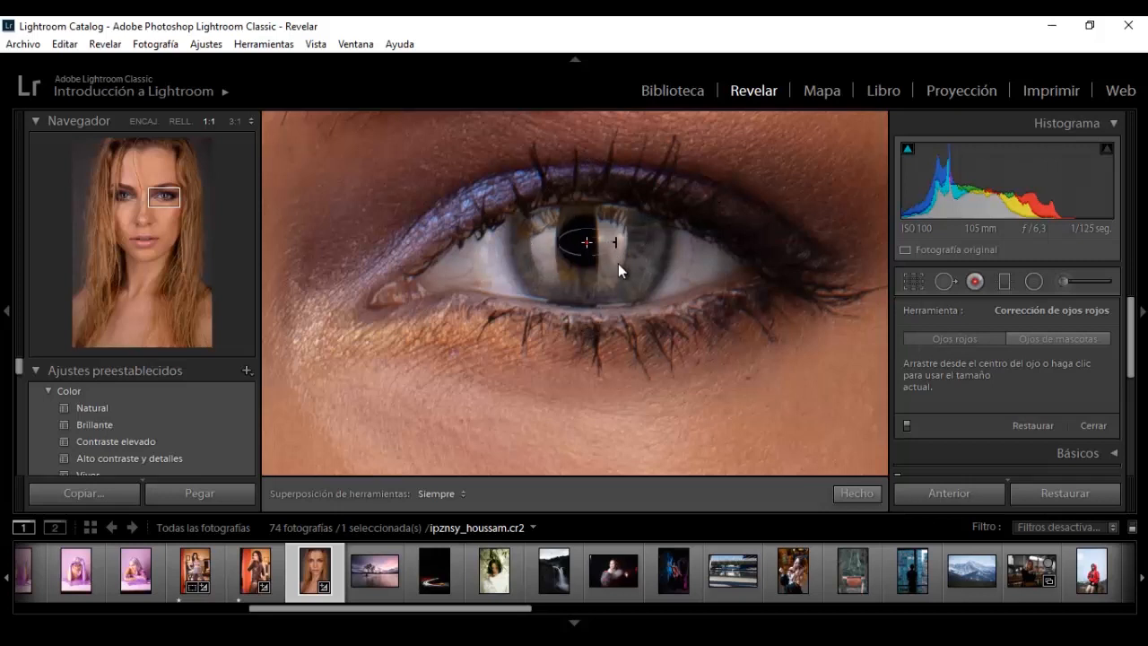
{"action": "left_click_drag", "start_coordinate": [618, 264], "coordinate": [669, 315]}
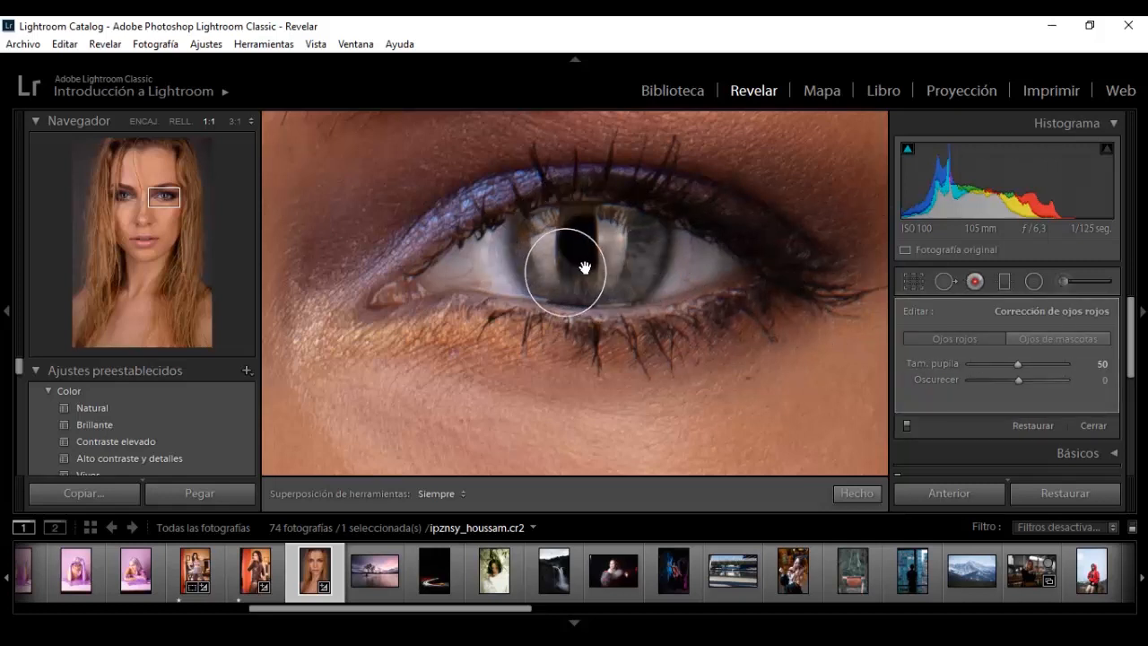
{"action": "left_click_drag", "start_coordinate": [605, 247], "coordinate": [611, 239]}
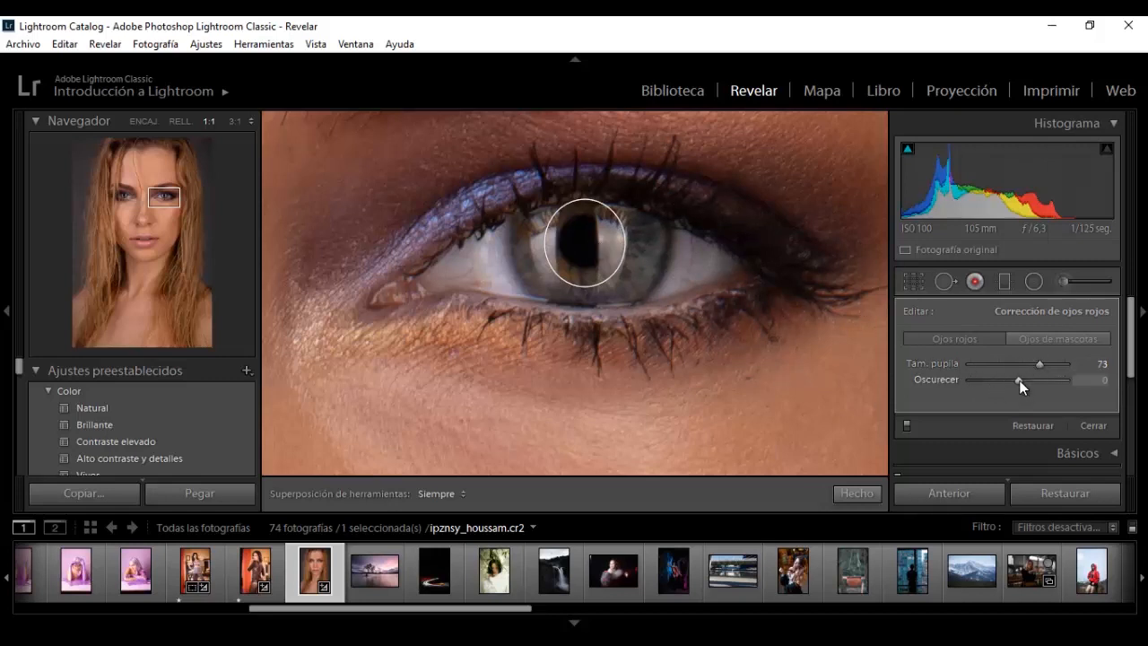
- Try stronger darkening in the red-eye correction, reset the correction, close the tool, and return to the full portrait
{"action": "left_click_drag", "start_coordinate": [1036, 383], "coordinate": [1042, 383]}
{"action": "mouse_move", "coordinate": [1055, 383]}
{"action": "left_mouse_down"}
{"action": "mouse_move", "coordinate": [968, 374]}
{"action": "mouse_move", "coordinate": [1049, 381]}
{"action": "left_mouse_up"}
{"action": "left_click", "coordinate": [1036, 427]}
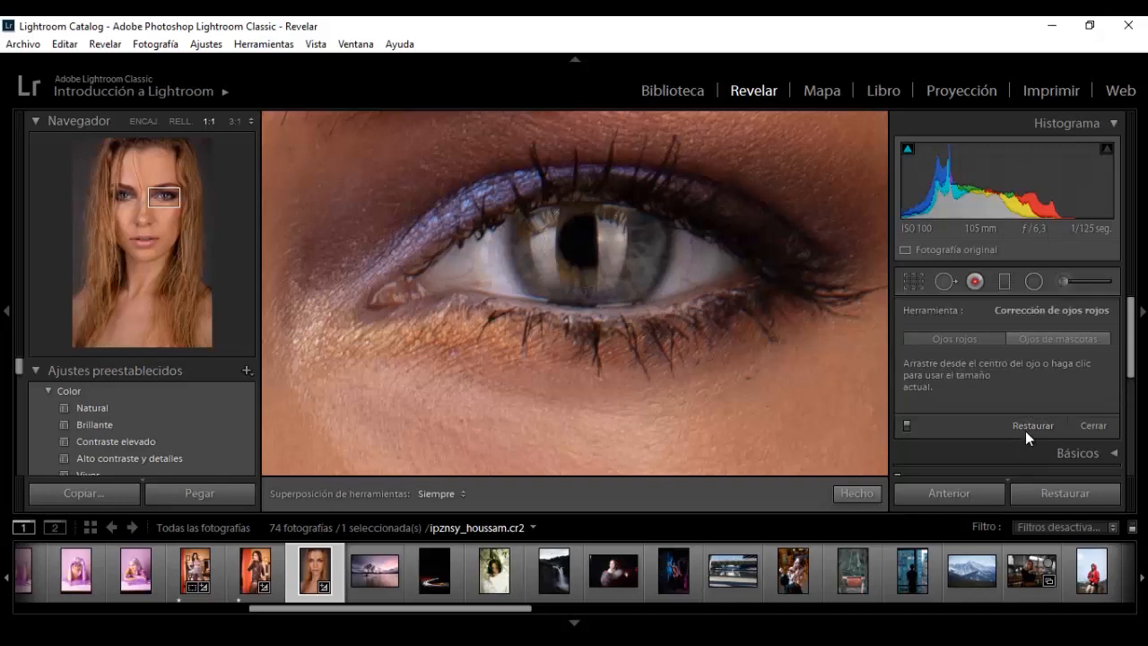
{"action": "left_click", "coordinate": [870, 494]}
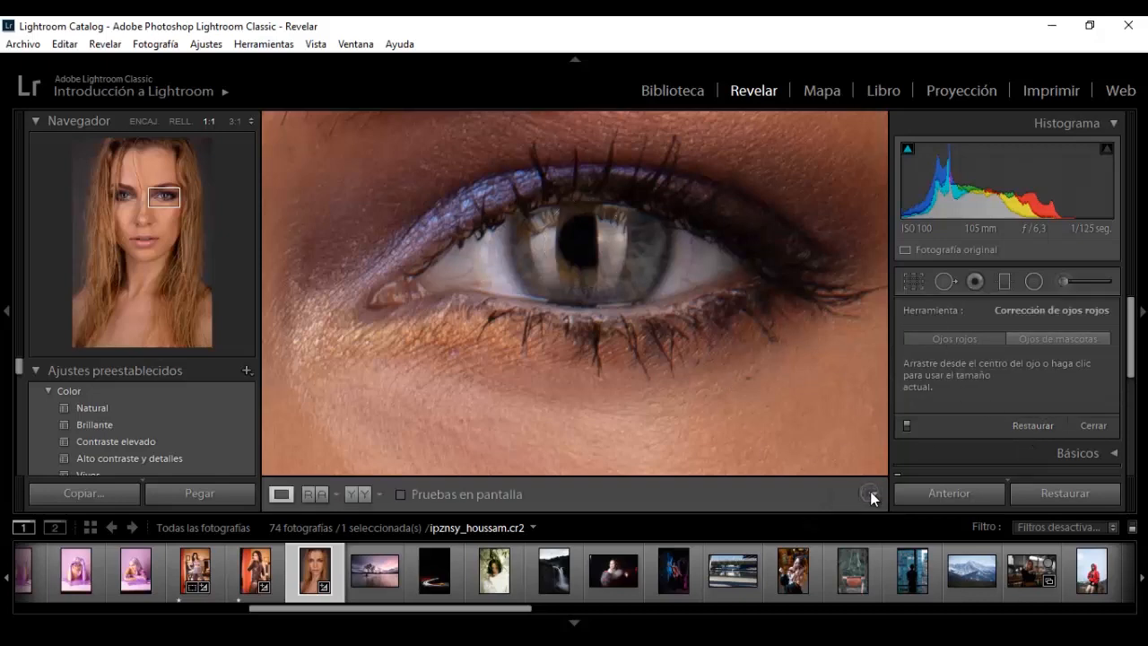
{"action": "left_click", "coordinate": [872, 337]}
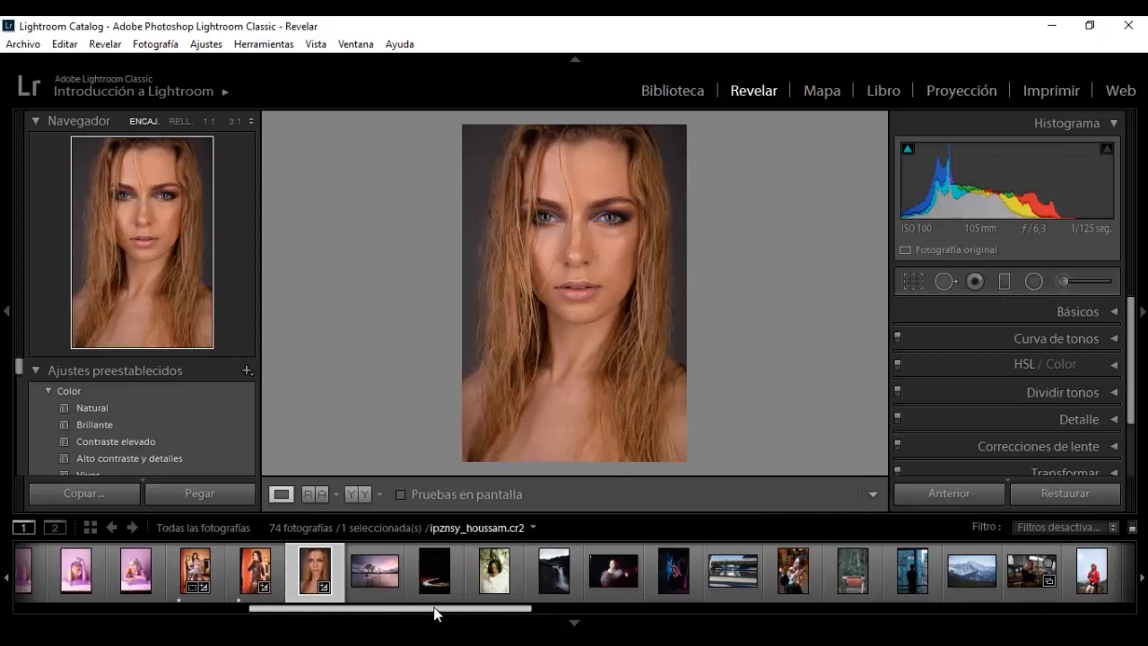
- Open the seascape npd8wq_esli.orf, add a graduated filter from the top edge of the sky to the horizon, and reset its Blancos value
{"action": "left_click_drag", "start_coordinate": [435, 612], "coordinate": [624, 611]}
{"action": "left_click", "coordinate": [646, 573]}
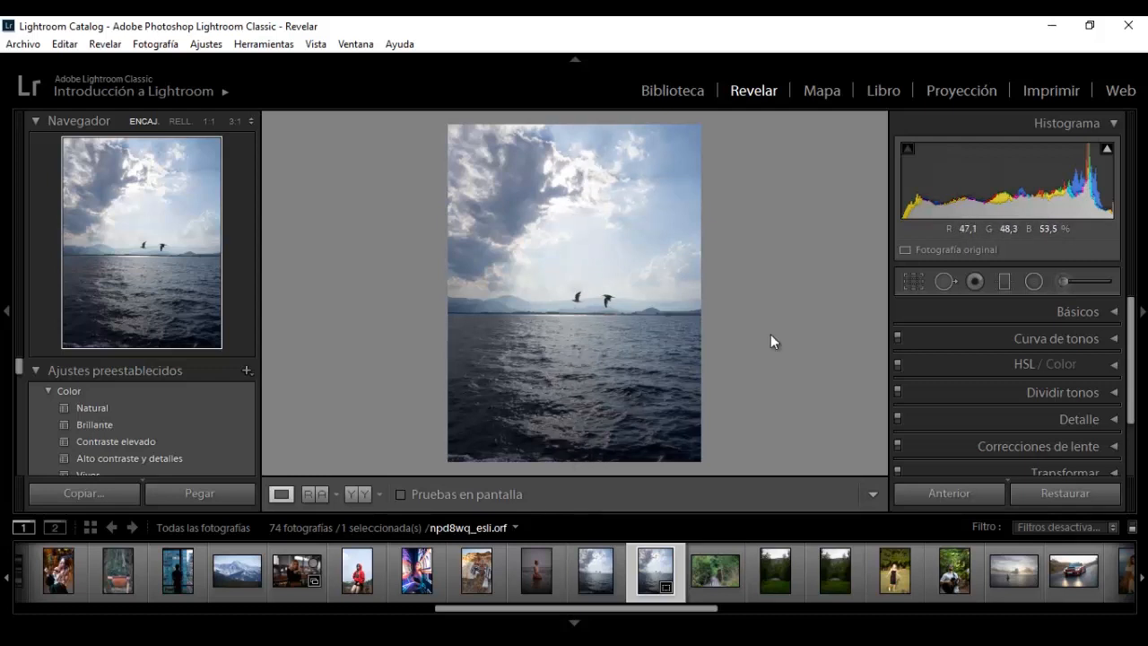
{"action": "left_click", "coordinate": [1005, 281]}
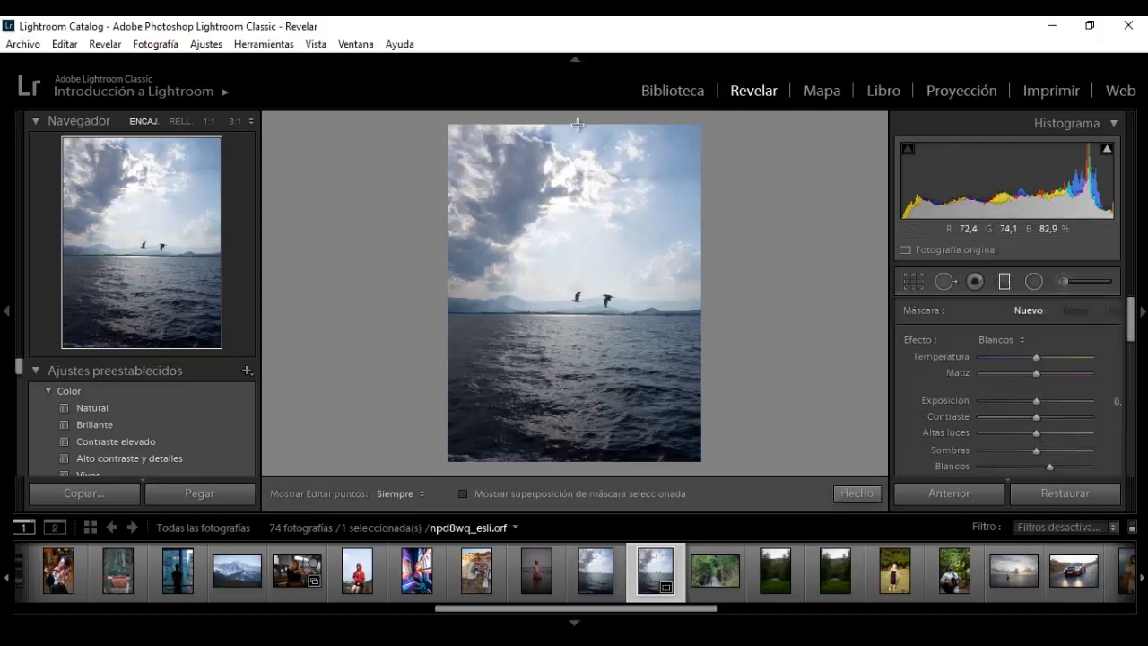
{"action": "left_click_drag", "start_coordinate": [578, 124], "coordinate": [577, 313]}
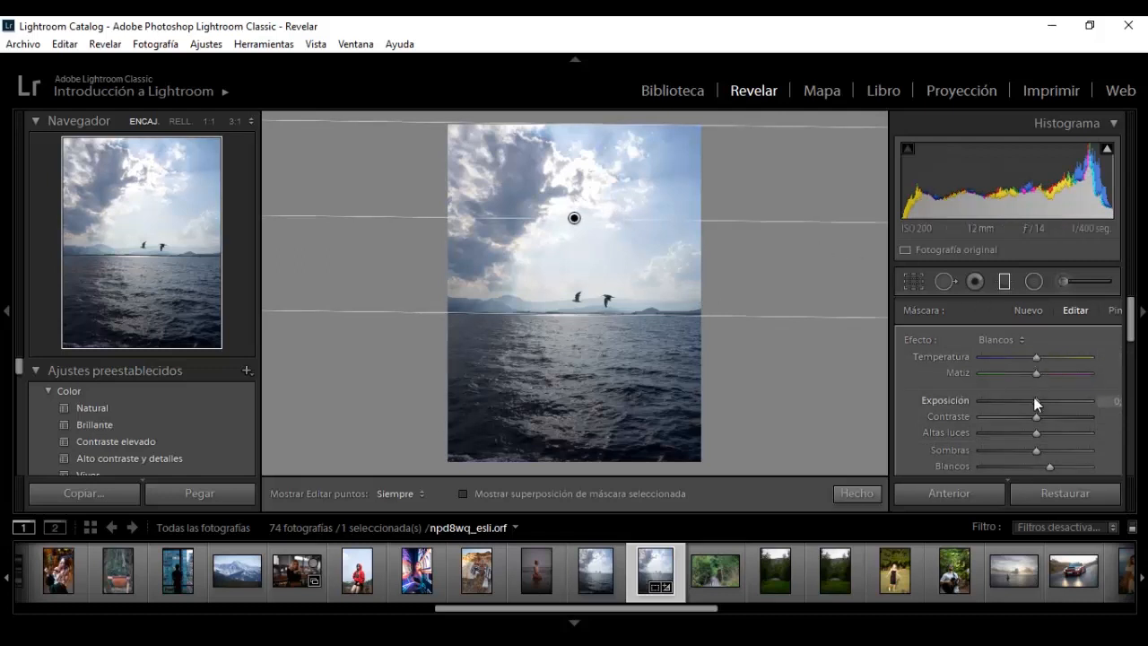
{"action": "double_click", "coordinate": [1046, 466]}
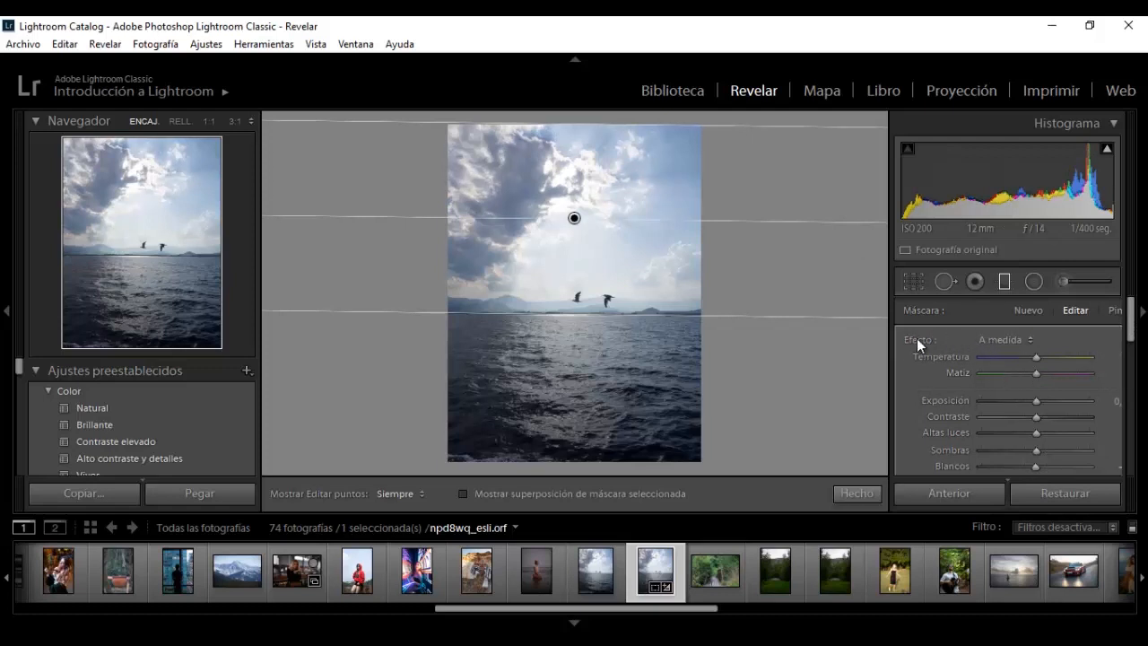
- Try the Matiz, Saturación and Sombras effects on the sky's graduated filter, and restore the effect presets
{"action": "left_click", "coordinate": [1003, 340]}
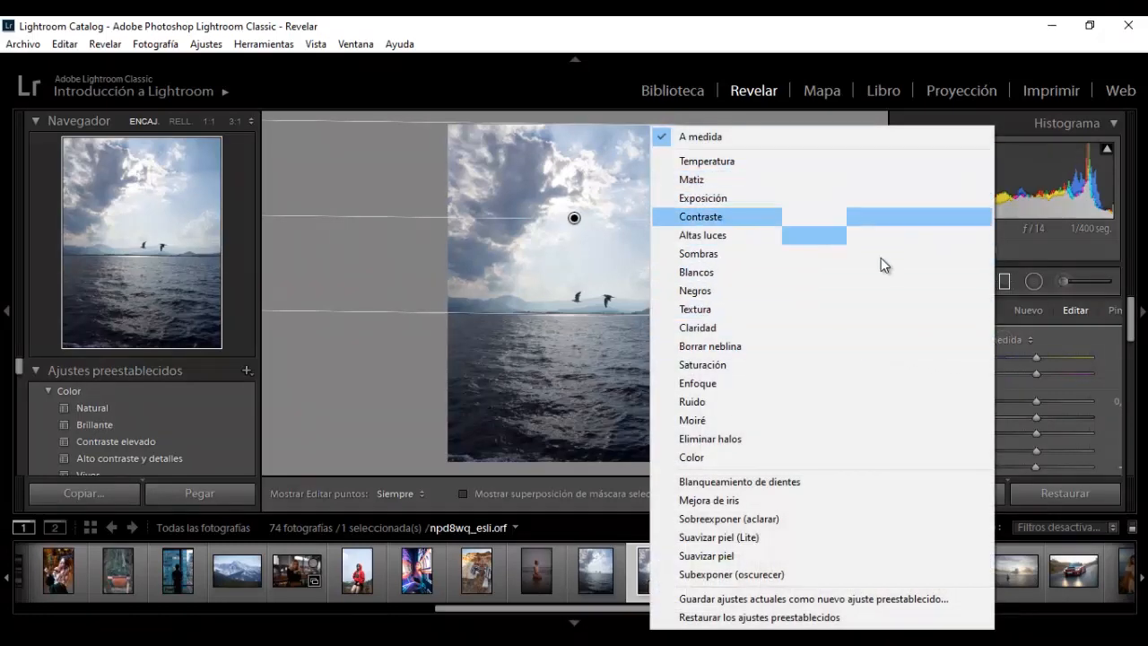
{"action": "left_click", "coordinate": [1010, 344]}
{"action": "left_click", "coordinate": [1002, 338]}
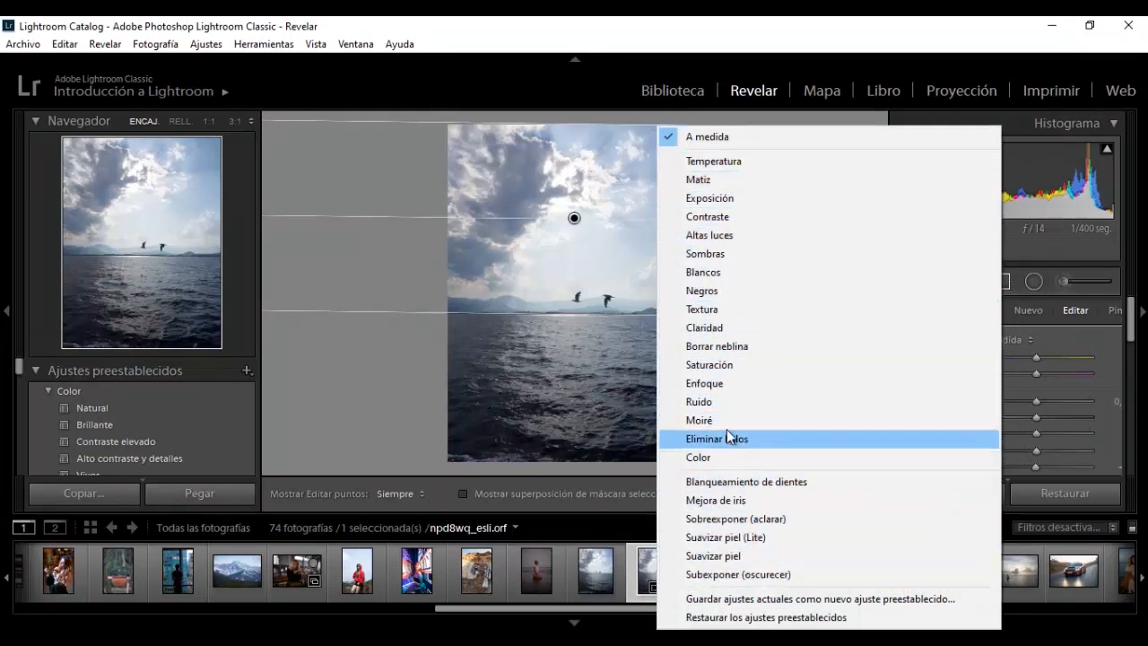
{"action": "left_click", "coordinate": [719, 180]}
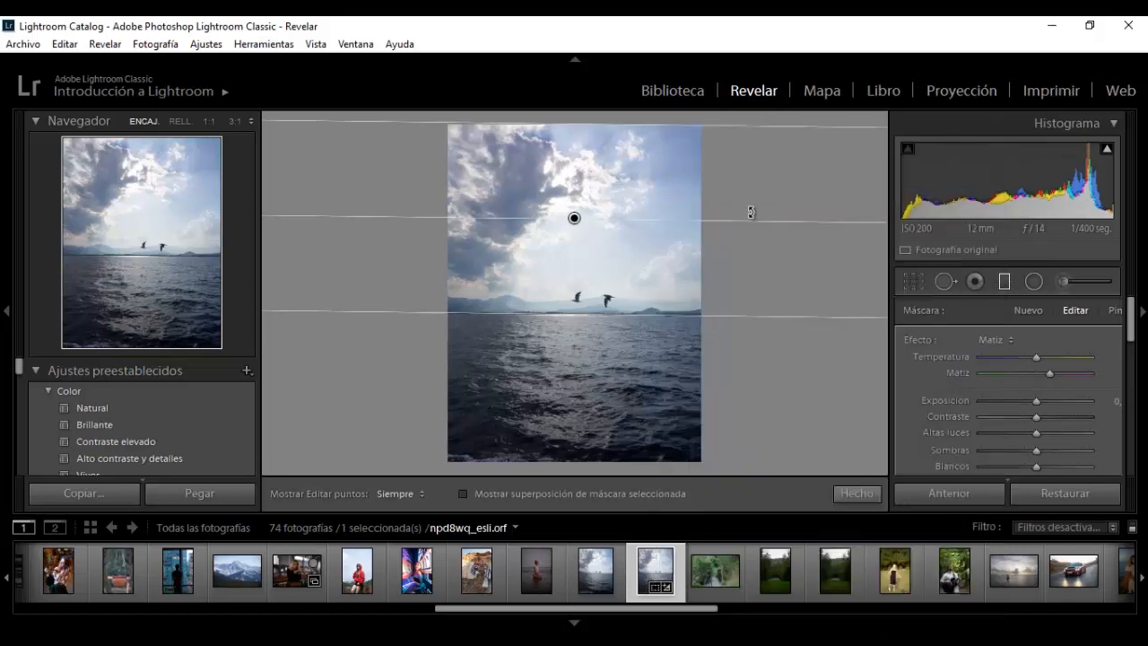
{"action": "left_click", "coordinate": [1006, 337]}
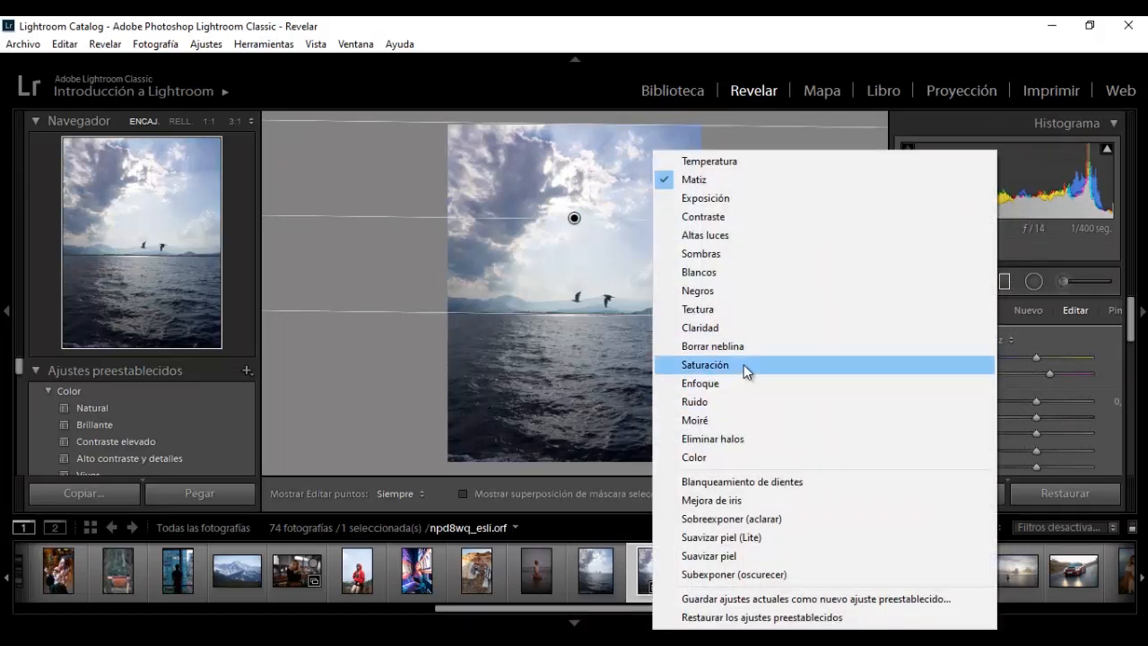
{"action": "left_click", "coordinate": [743, 364]}
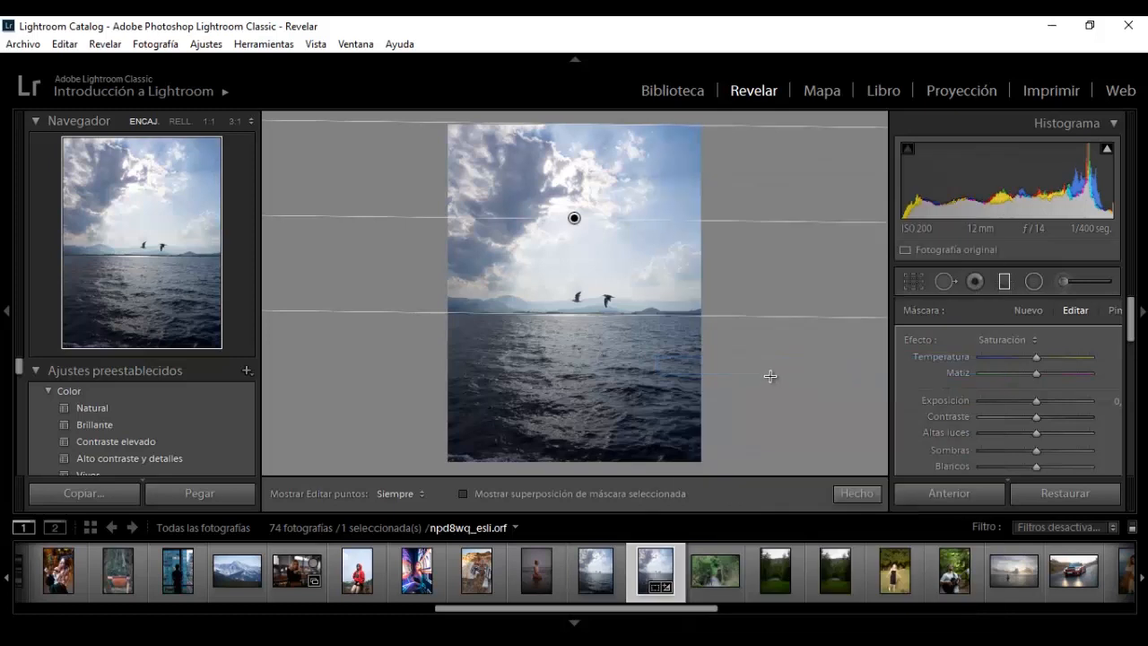
{"action": "left_click", "coordinate": [1019, 341]}
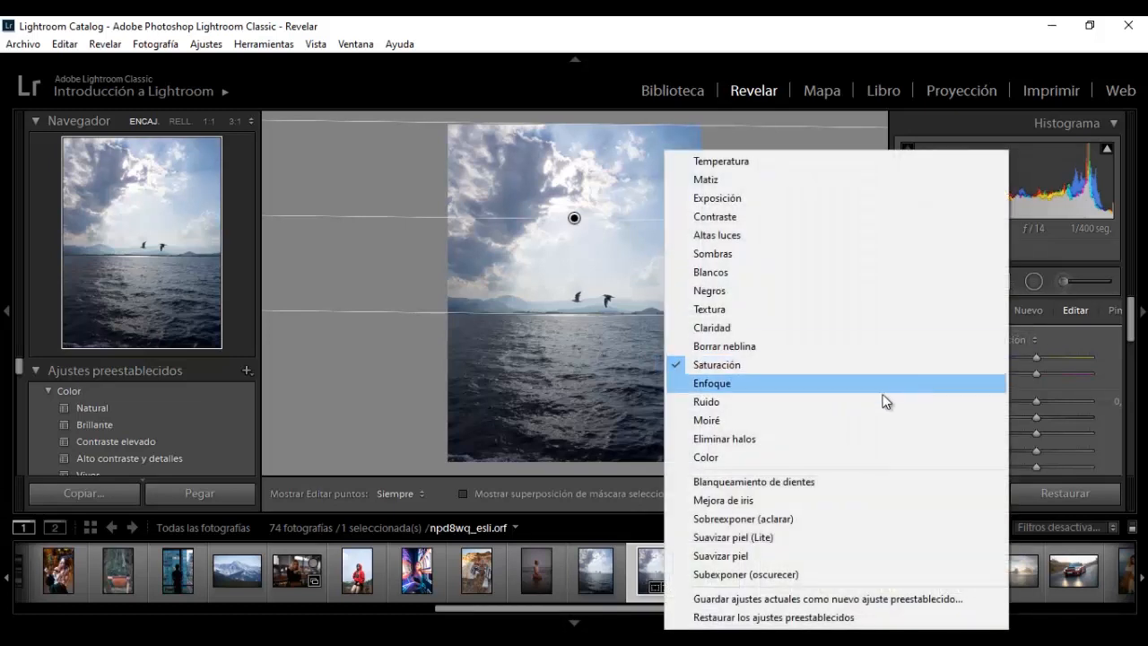
{"action": "left_click", "coordinate": [737, 255]}
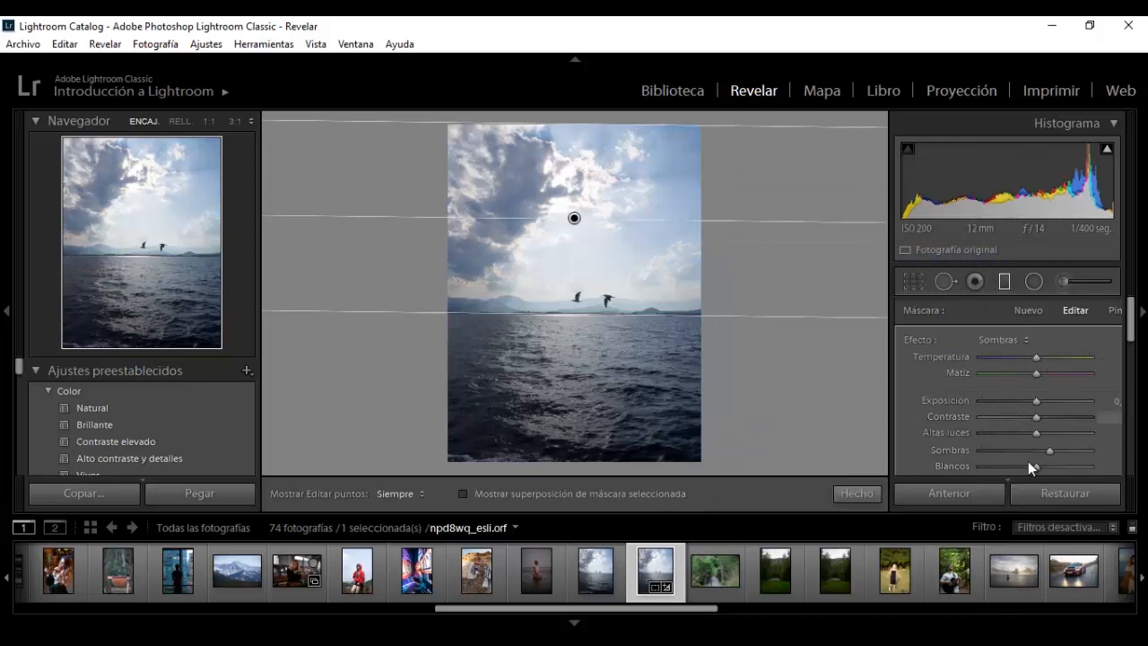
{"action": "left_click", "coordinate": [1016, 346]}
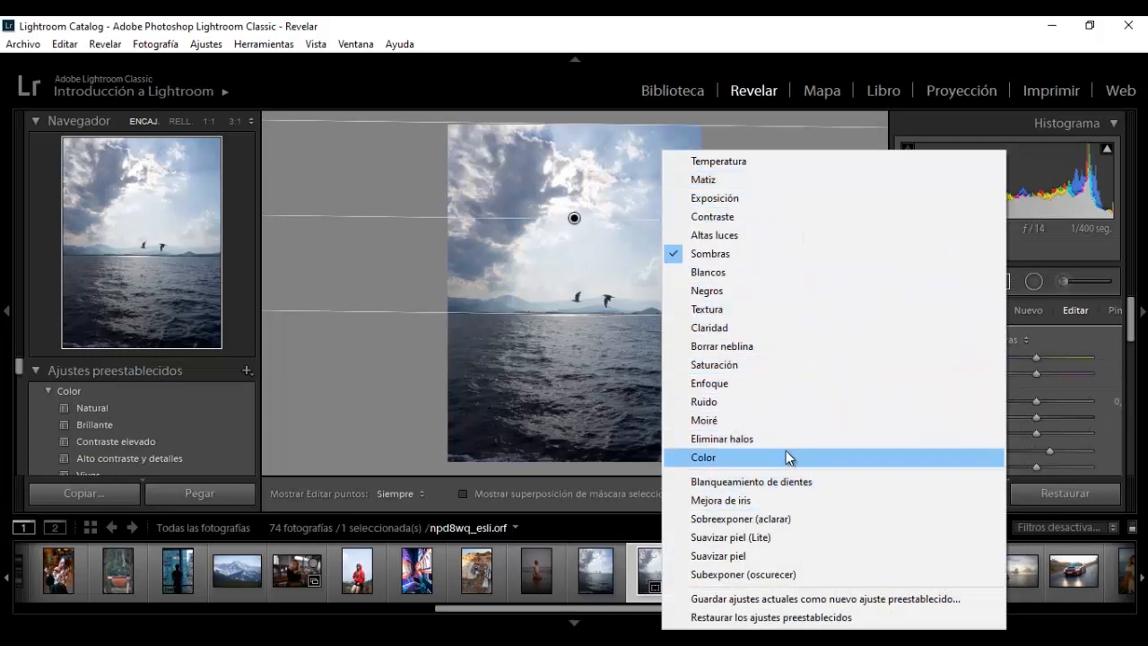
{"action": "left_click", "coordinate": [838, 618]}
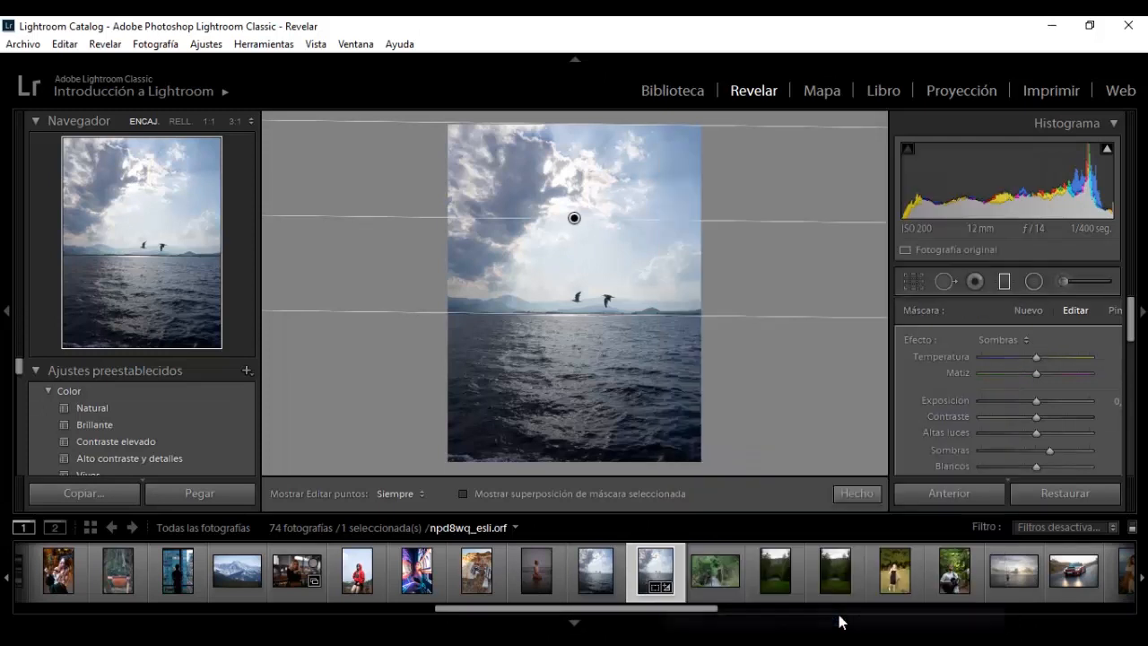
- Reset all adjustments of the seascape and apply the previous photo's settings to it
{"action": "left_click", "coordinate": [1064, 490]}
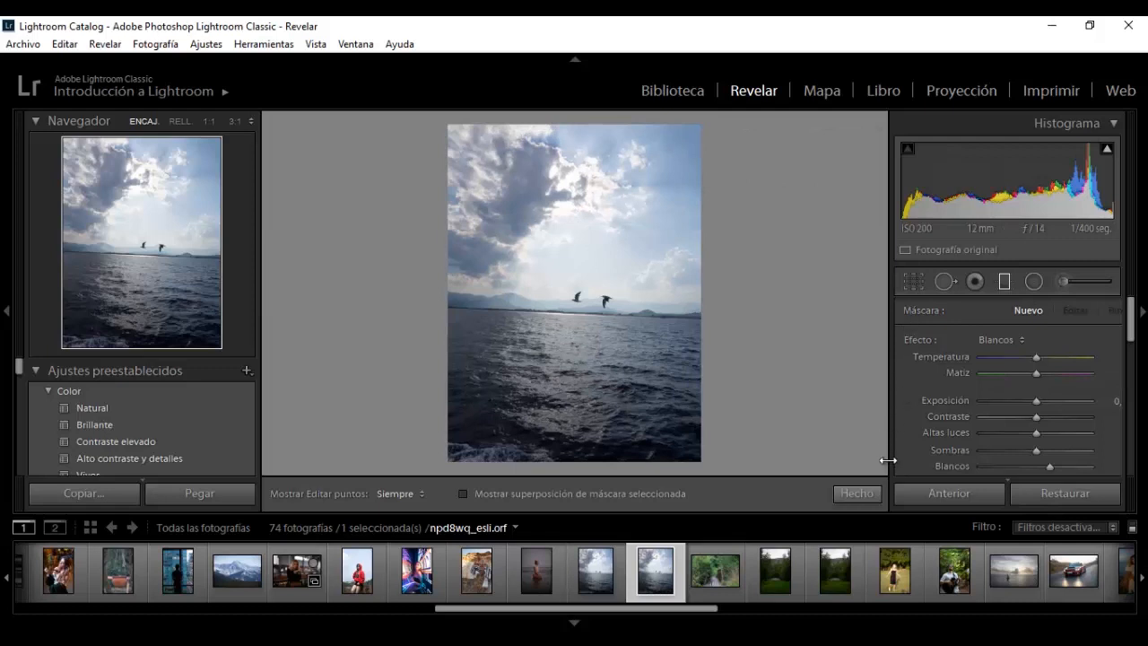
{"action": "left_click", "coordinate": [948, 494]}
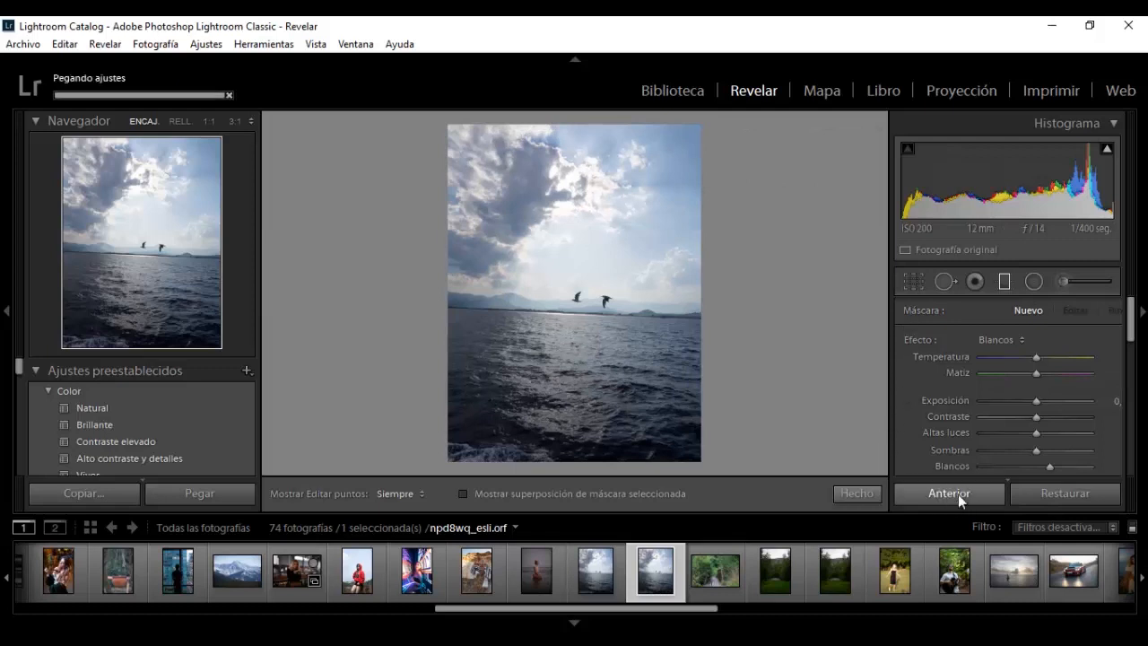
{"action": "left_click", "coordinate": [947, 496]}
- Straighten the seascape's horizon by rotating the crop to an angle of −2,43 and apply it
{"action": "left_click", "coordinate": [913, 281]}
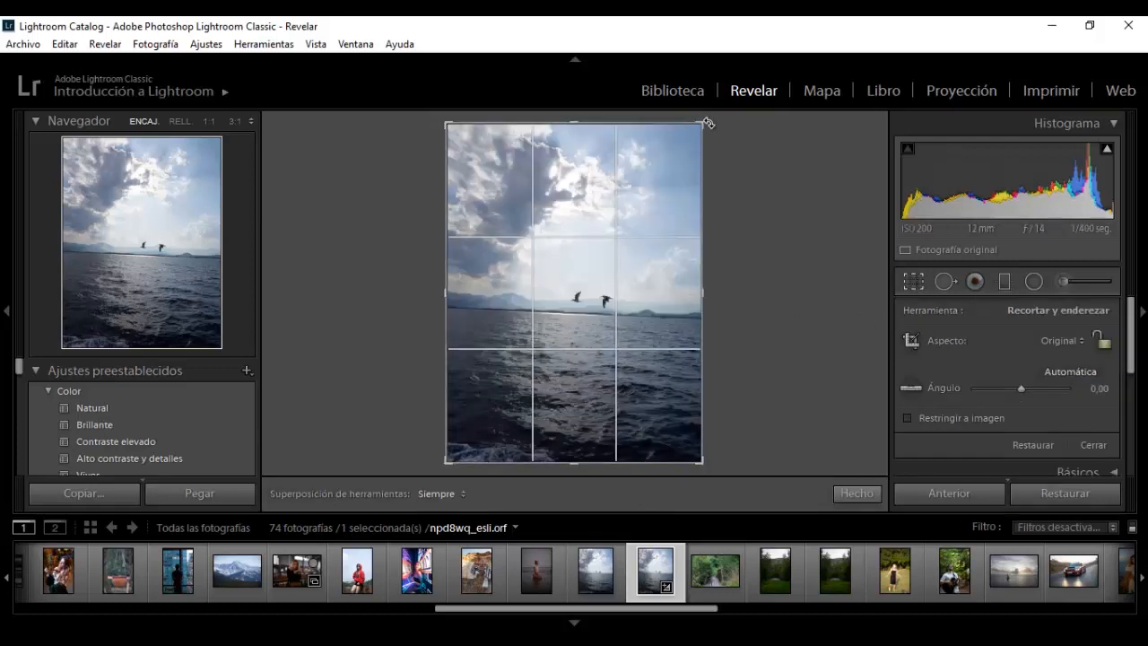
{"action": "left_click_drag", "start_coordinate": [693, 114], "coordinate": [710, 119]}
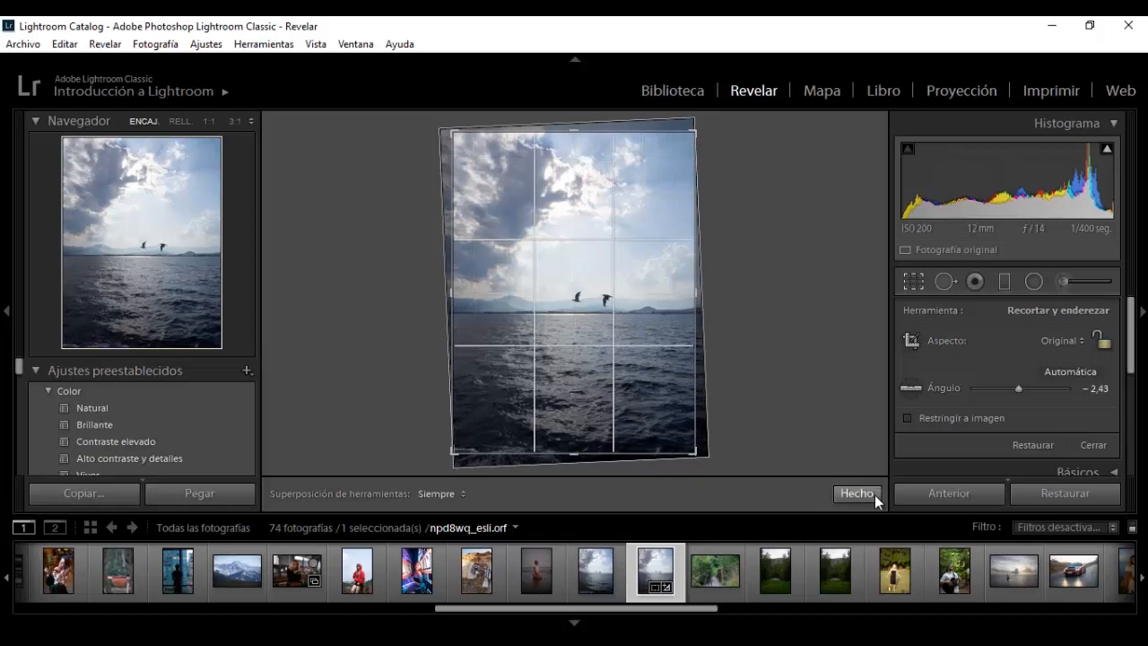
{"action": "left_click", "coordinate": [875, 496]}
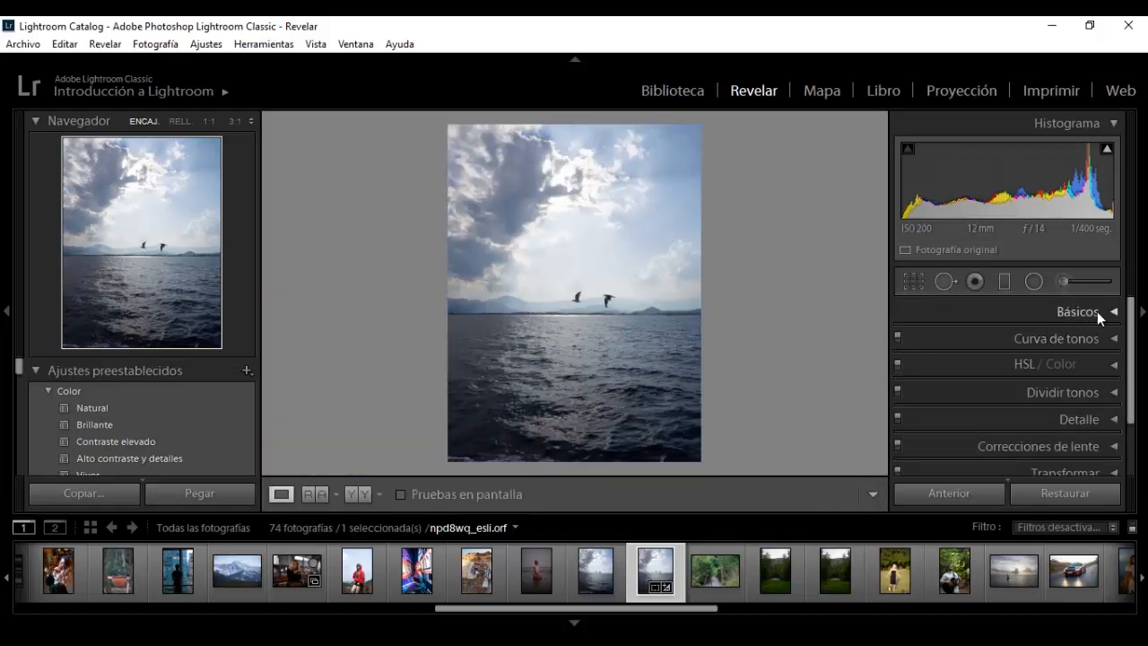
- Add a graduated filter from the top edge of the seascape down to the horizon with the Temperatura effect
{"action": "left_click", "coordinate": [1005, 282]}
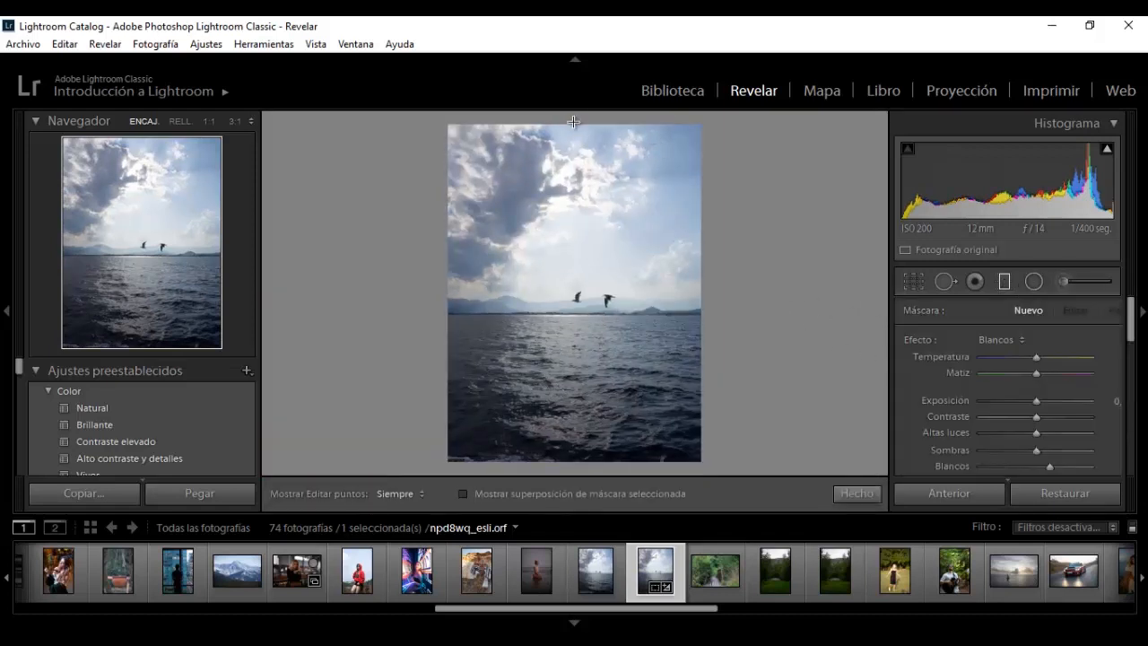
{"action": "left_click_drag", "start_coordinate": [575, 122], "coordinate": [572, 316]}
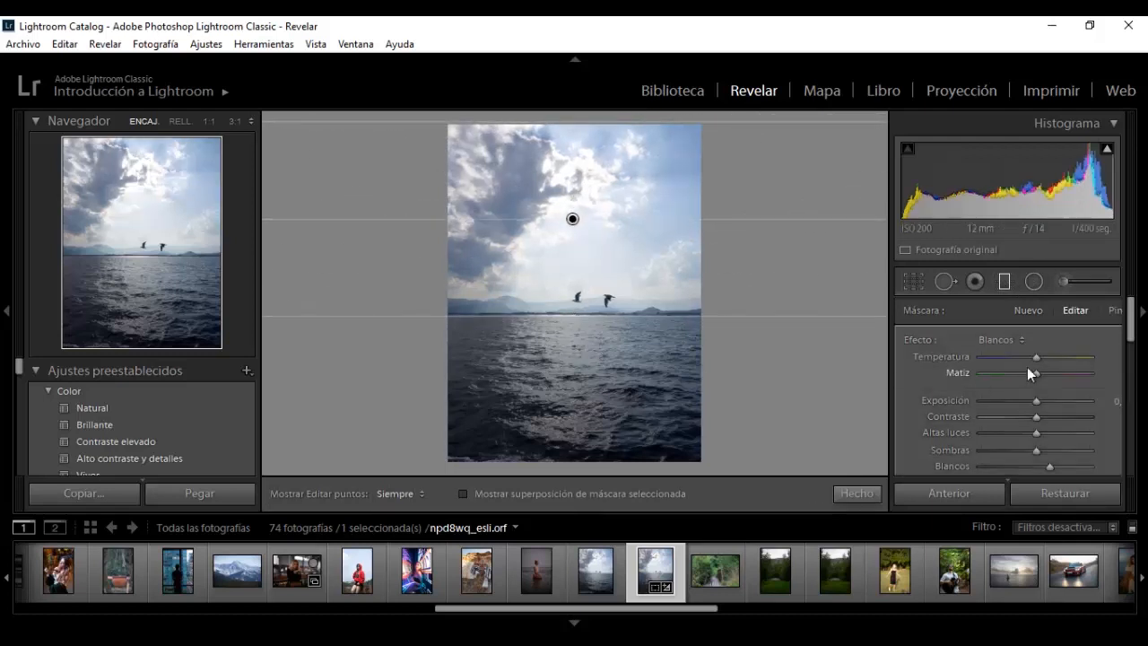
{"action": "left_click", "coordinate": [1009, 344]}
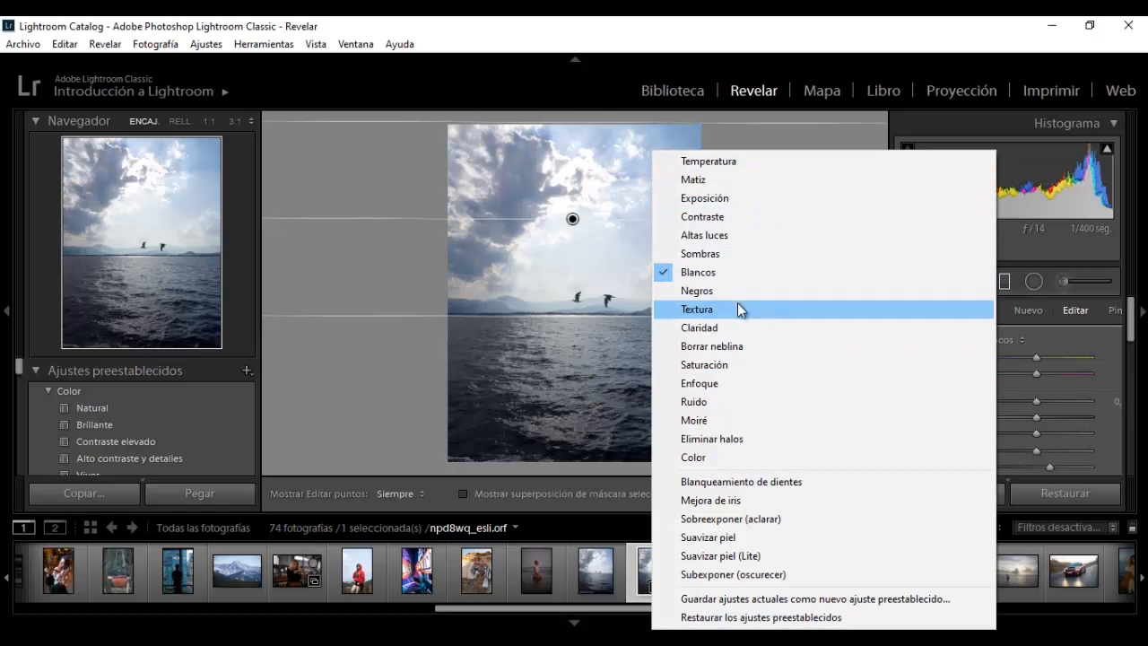
{"action": "left_click", "coordinate": [702, 162]}
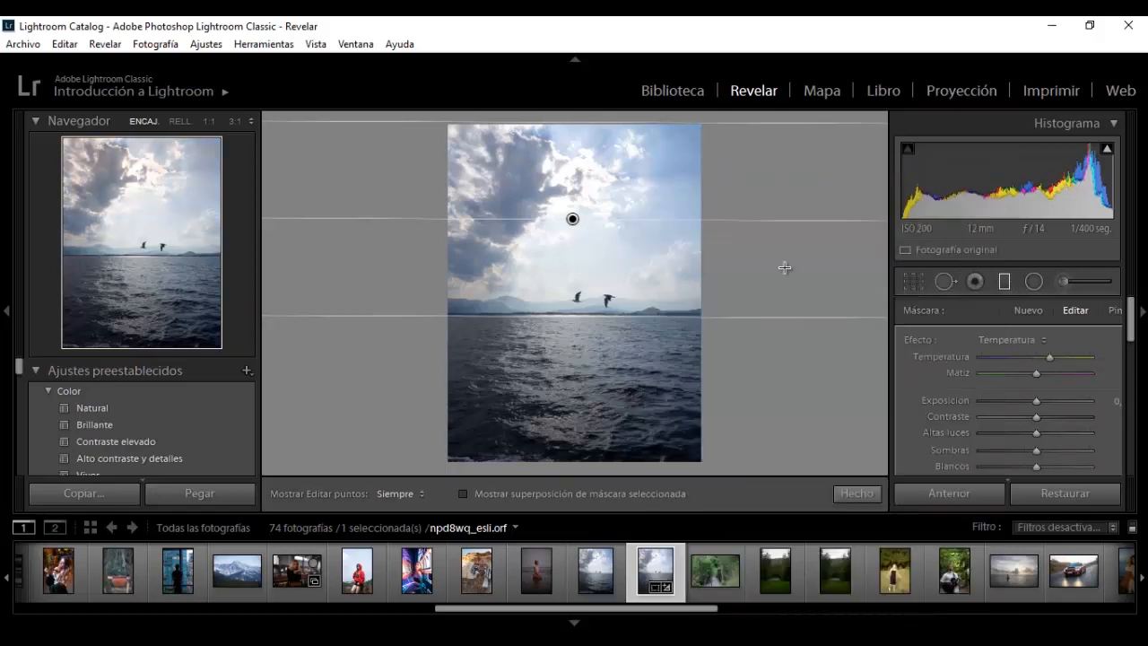
- Shift the graduated filter's temperature towards blue, try a strongly darkened exposure on the sky, and set the exposure slightly above neutral
{"action": "left_click", "coordinate": [1032, 355]}
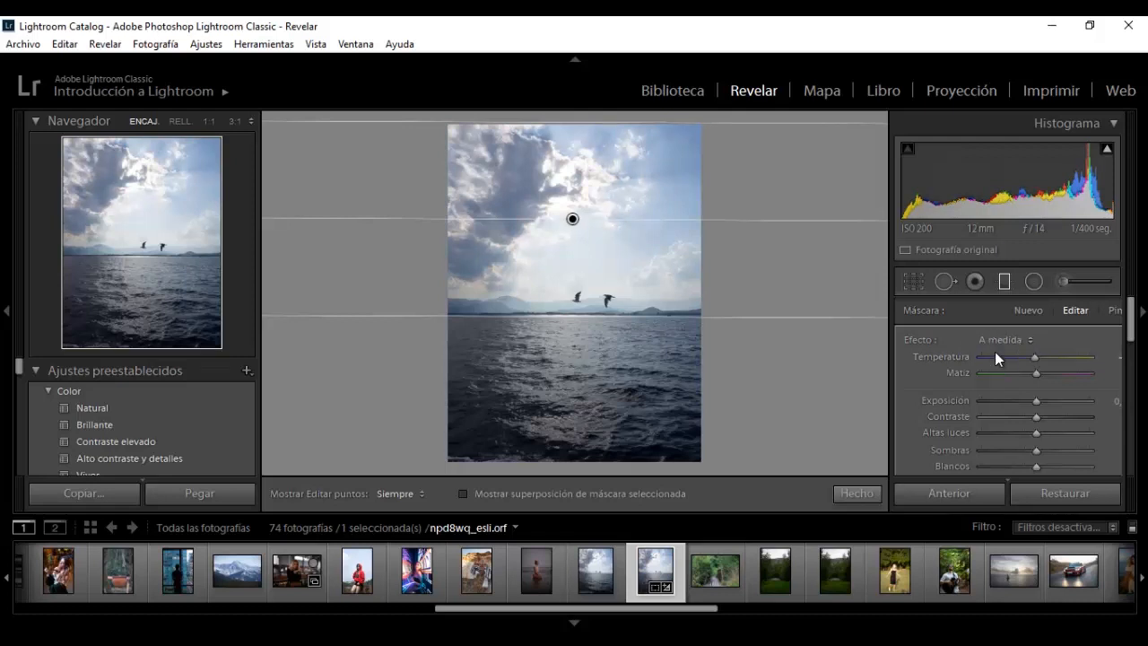
{"action": "double_click", "coordinate": [1035, 355]}
{"action": "left_click", "coordinate": [1017, 357]}
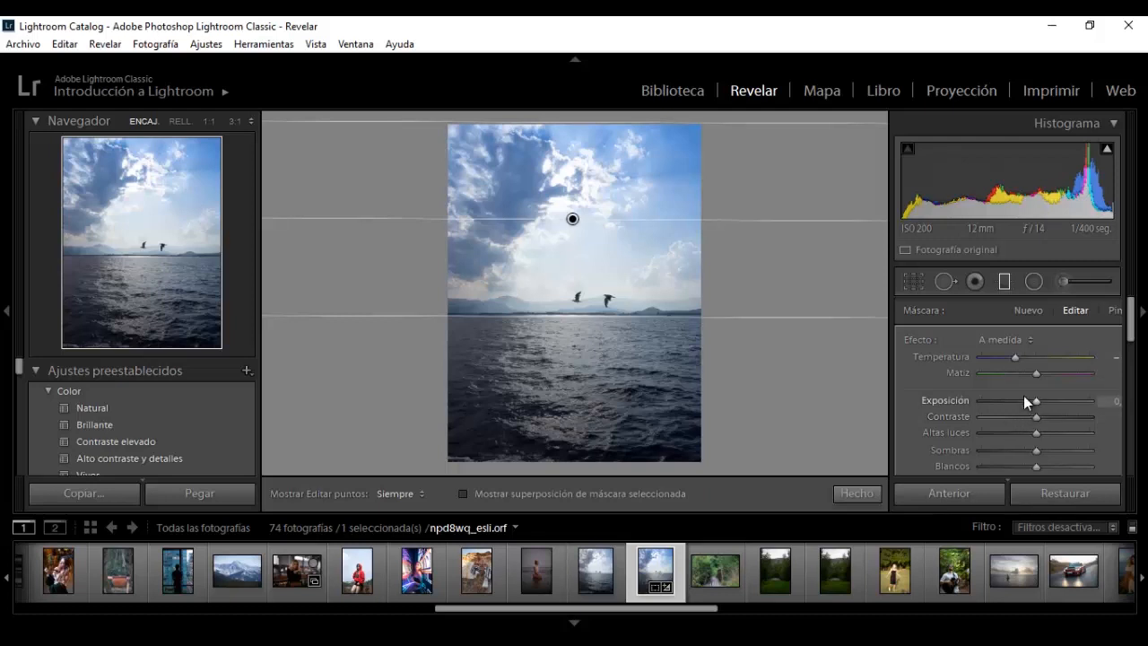
{"action": "left_click_drag", "start_coordinate": [1030, 402], "coordinate": [1004, 399]}
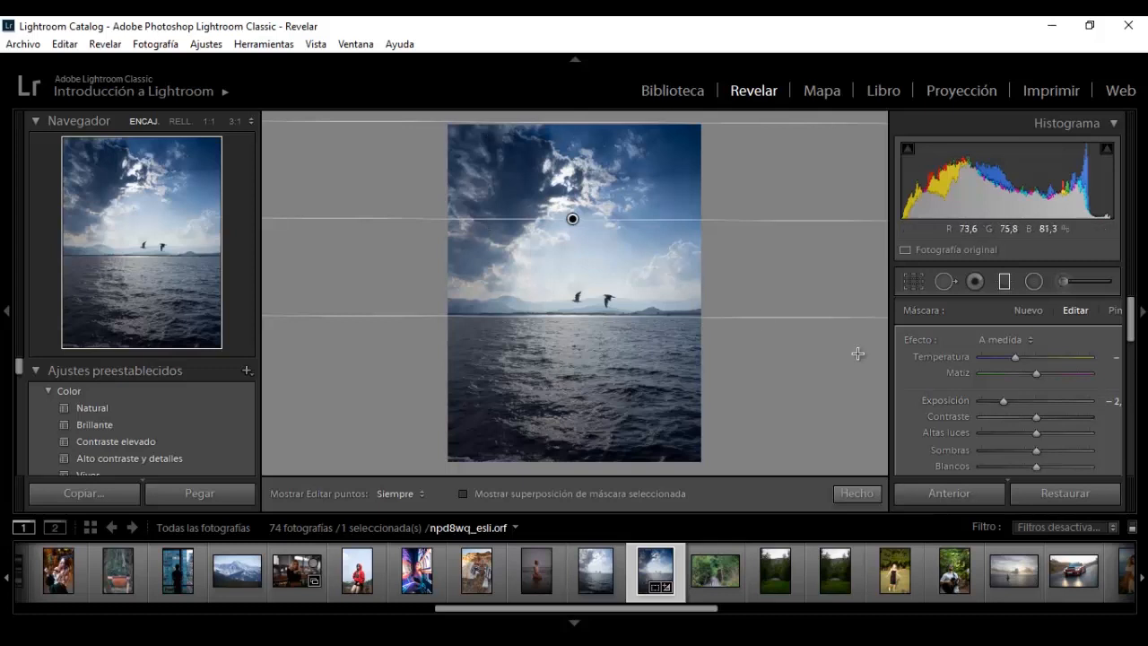
{"action": "left_click", "coordinate": [1047, 400]}
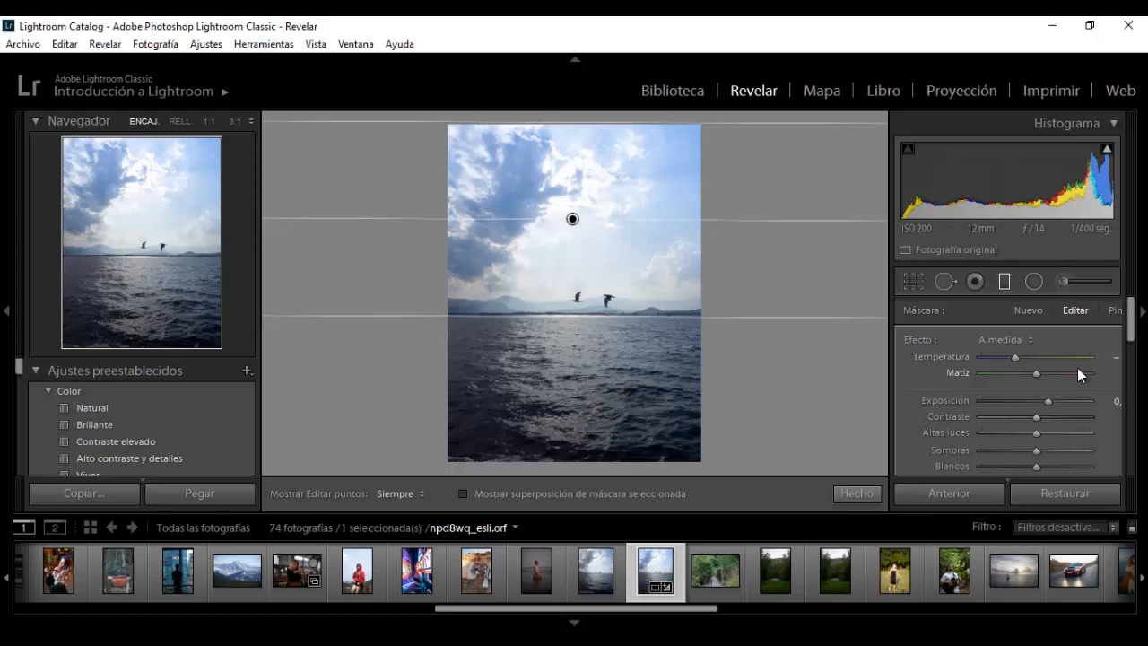
- Set the sky filter's Exposición slightly below neutral after trying a brighter value, and reduce its Contraste slightly after trying a higher setting
{"action": "left_click", "coordinate": [1063, 400]}
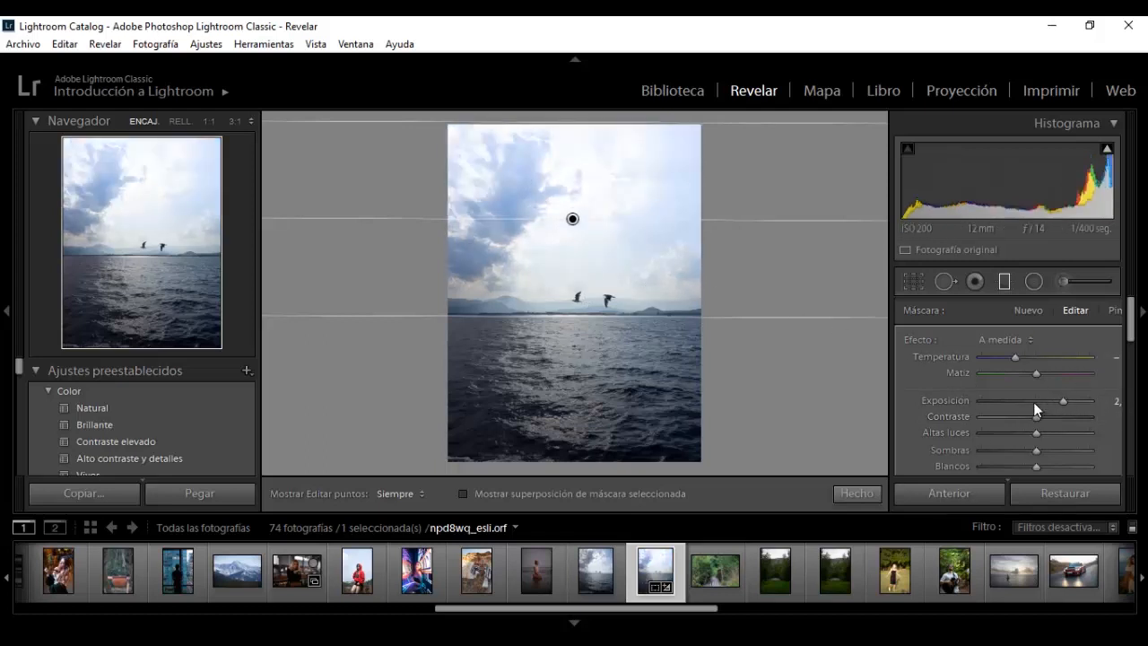
{"action": "left_click_drag", "start_coordinate": [1034, 401], "coordinate": [1024, 400]}
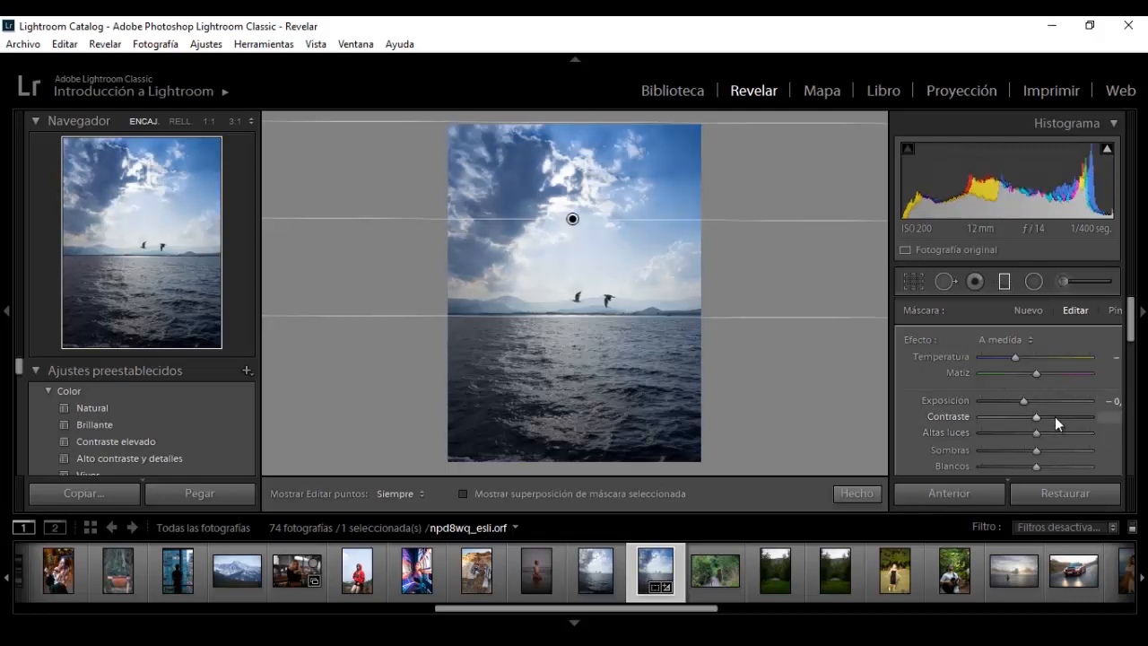
{"action": "left_click_drag", "start_coordinate": [1055, 416], "coordinate": [1059, 421]}
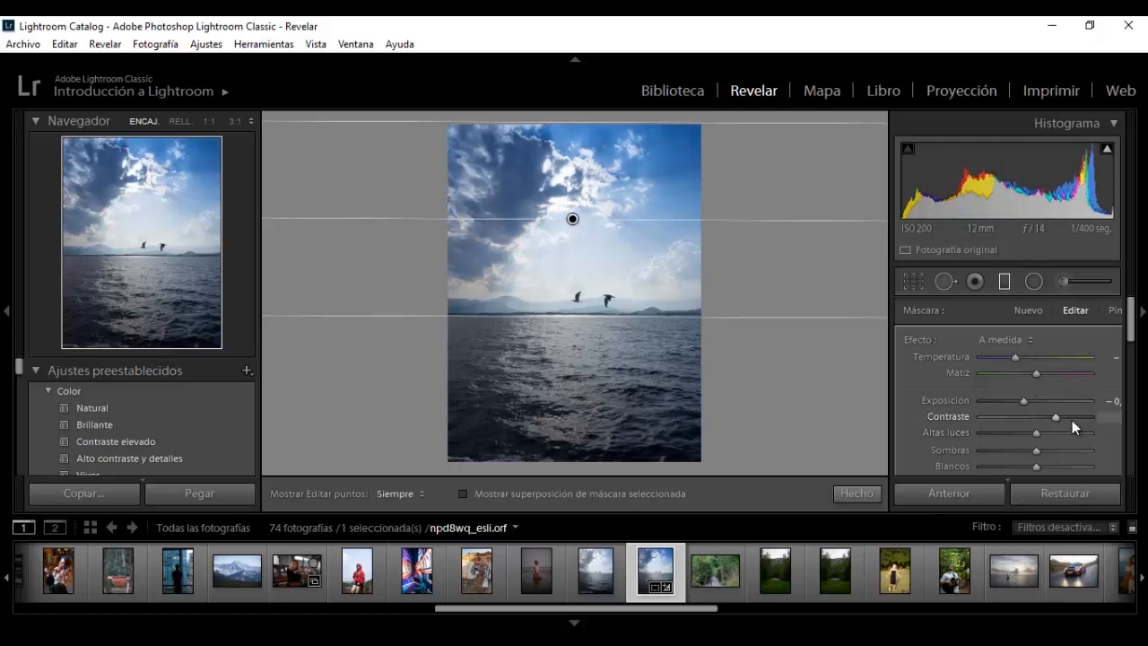
{"action": "left_click", "coordinate": [1008, 416]}
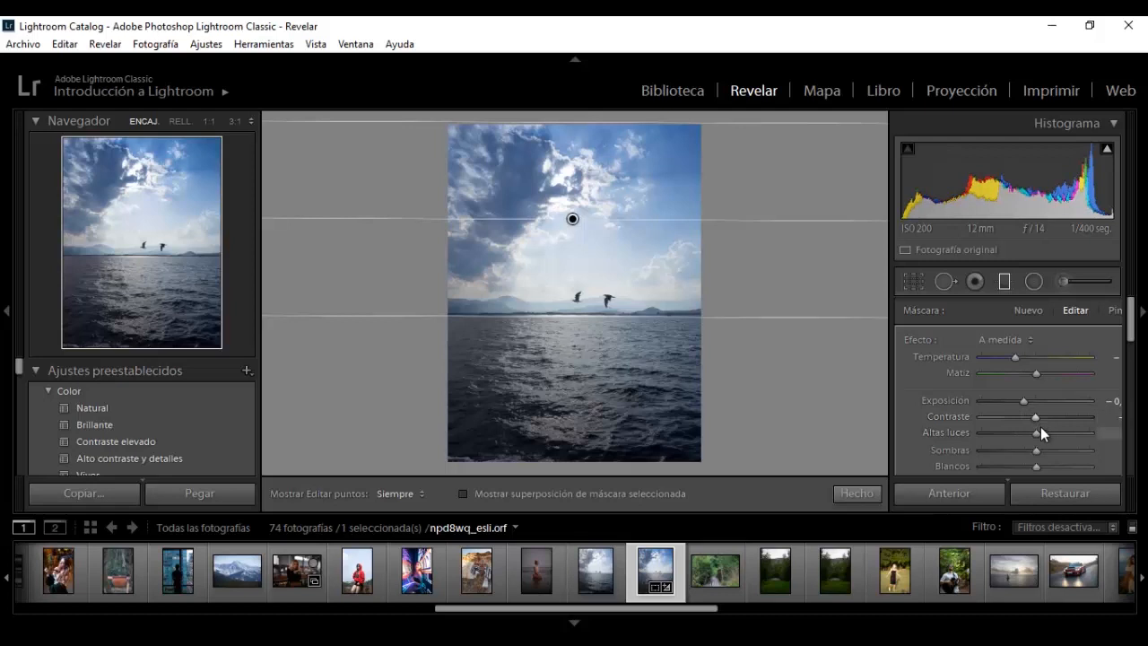
{"action": "left_click", "coordinate": [1019, 418]}
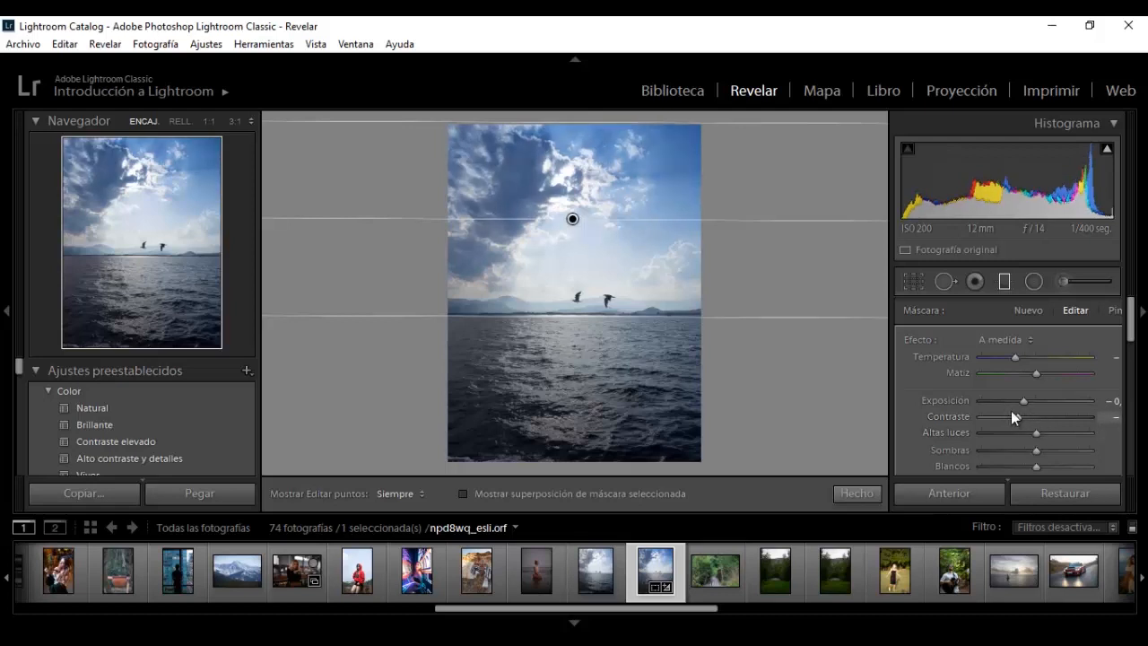
- Try low and high Altas luces and Sombras on the sky filter, then set both moderately below neutral
{"action": "left_click_drag", "start_coordinate": [1131, 328], "coordinate": [1130, 350]}
{"action": "left_click_drag", "start_coordinate": [1003, 346], "coordinate": [998, 351]}
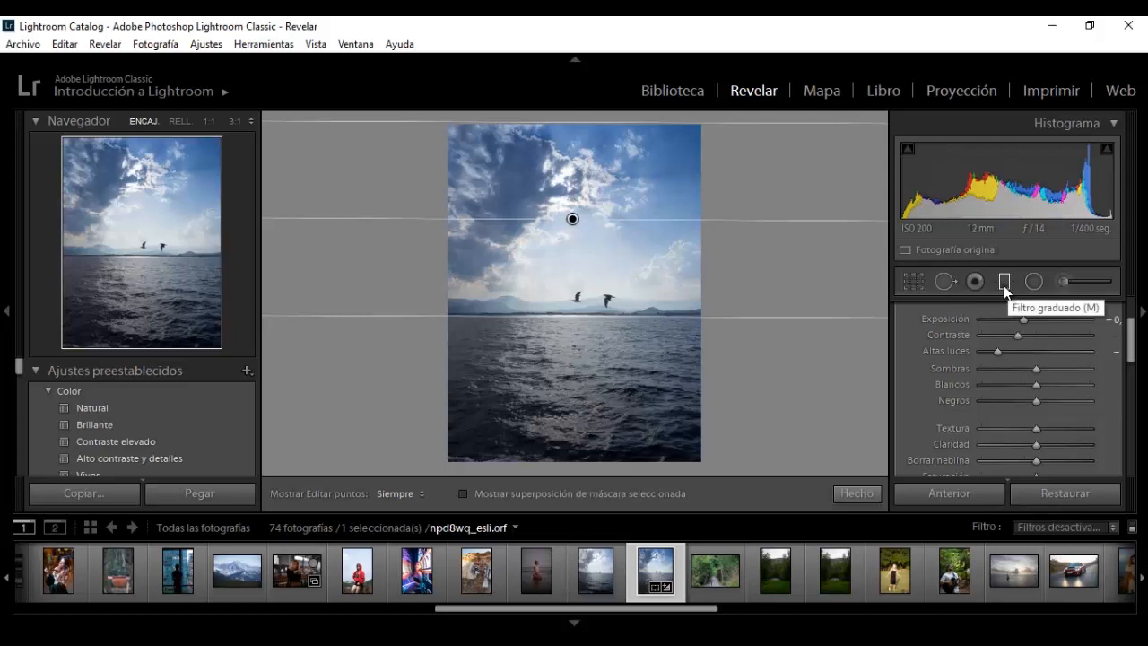
{"action": "left_click", "coordinate": [997, 372]}
{"action": "left_click", "coordinate": [1069, 368]}
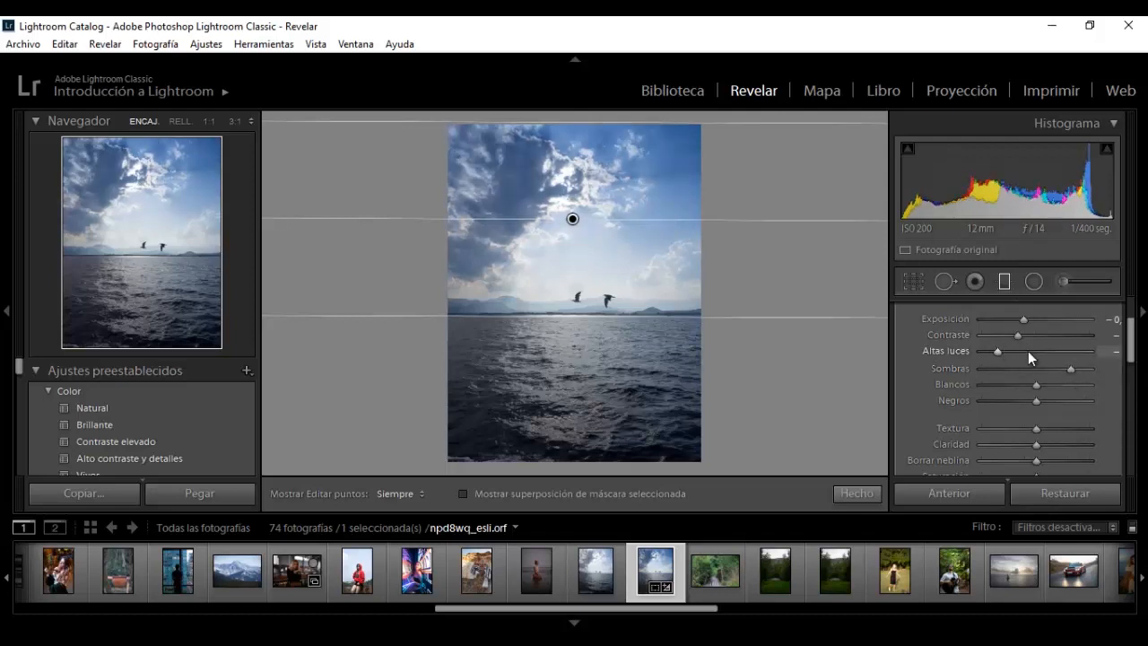
{"action": "left_click", "coordinate": [1035, 350]}
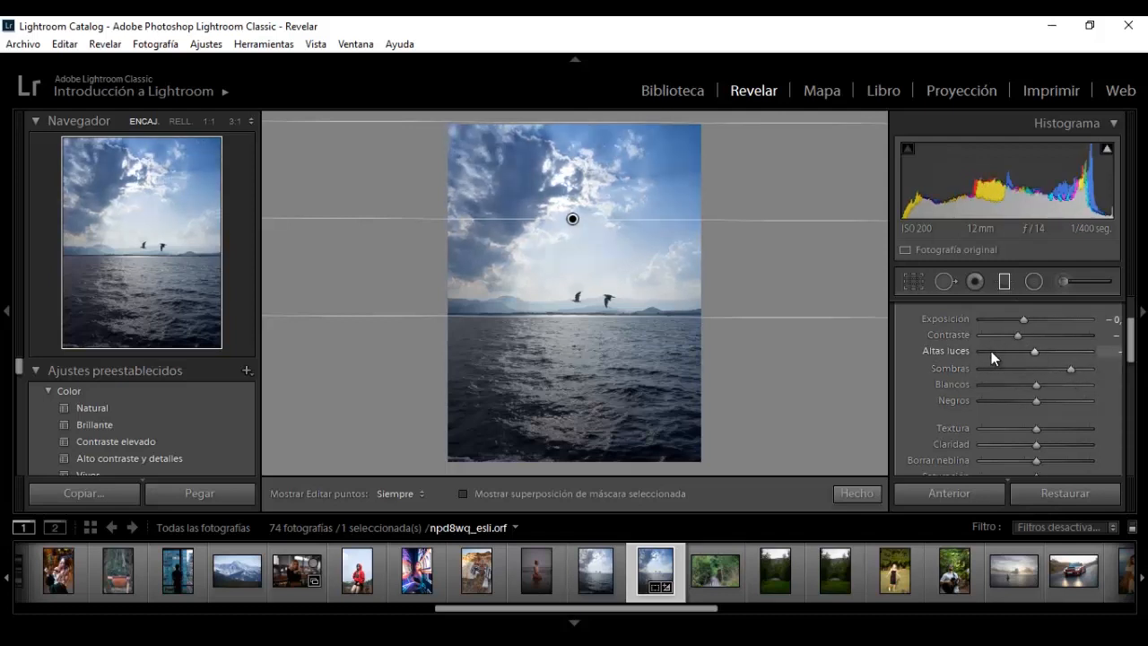
{"action": "left_click", "coordinate": [1077, 350]}
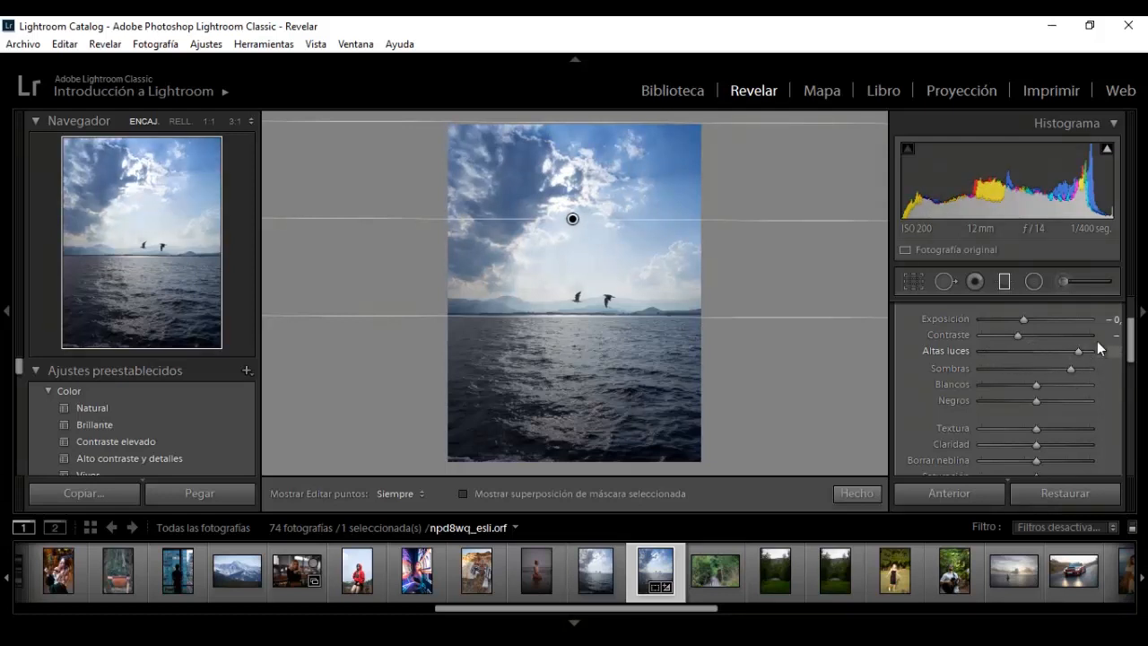
{"action": "left_click", "coordinate": [1014, 351]}
{"action": "left_click", "coordinate": [1028, 369]}
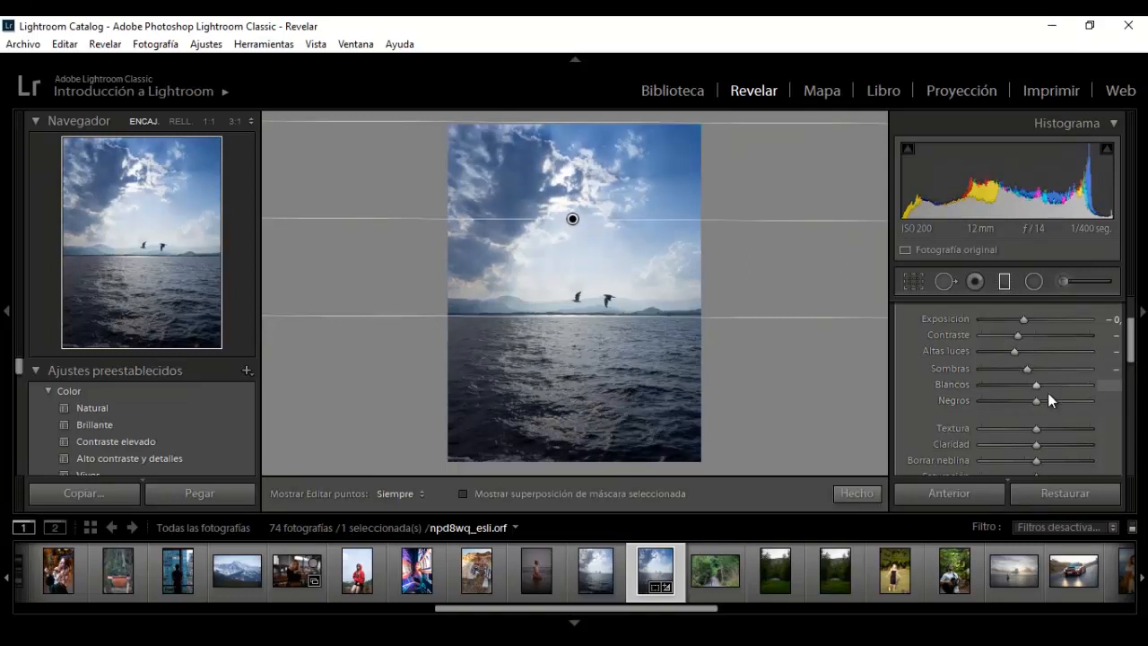
- Raise the sky filter's Blancos and Textura, lower its Negros slightly, and finish editing the filter
{"action": "left_click", "coordinate": [1060, 386]}
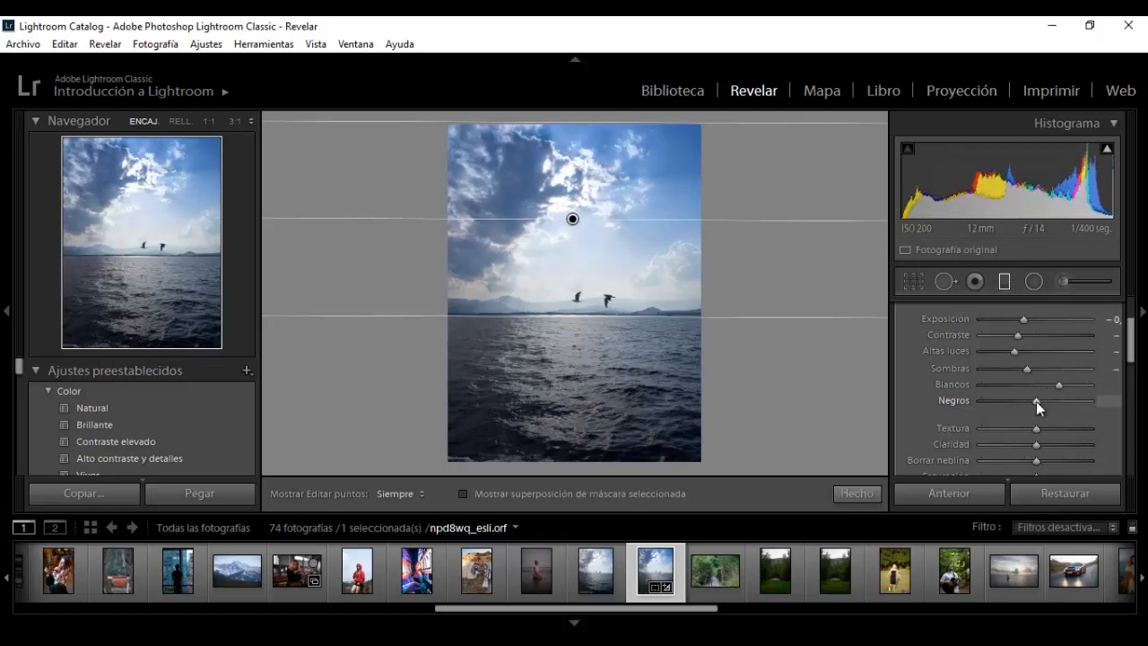
{"action": "left_click_drag", "start_coordinate": [1061, 402], "coordinate": [1027, 399]}
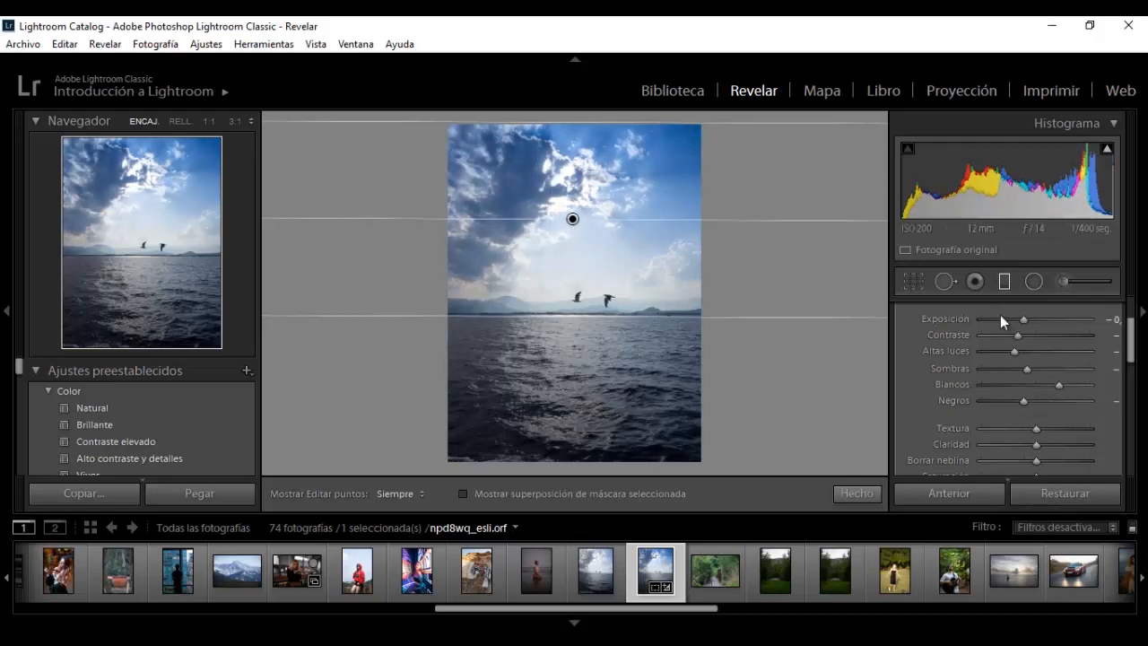
{"action": "mouse_move", "coordinate": [1132, 350]}
{"action": "left_mouse_down"}
{"action": "mouse_move", "coordinate": [1131, 374]}
{"action": "mouse_move", "coordinate": [1131, 362]}
{"action": "left_mouse_up"}
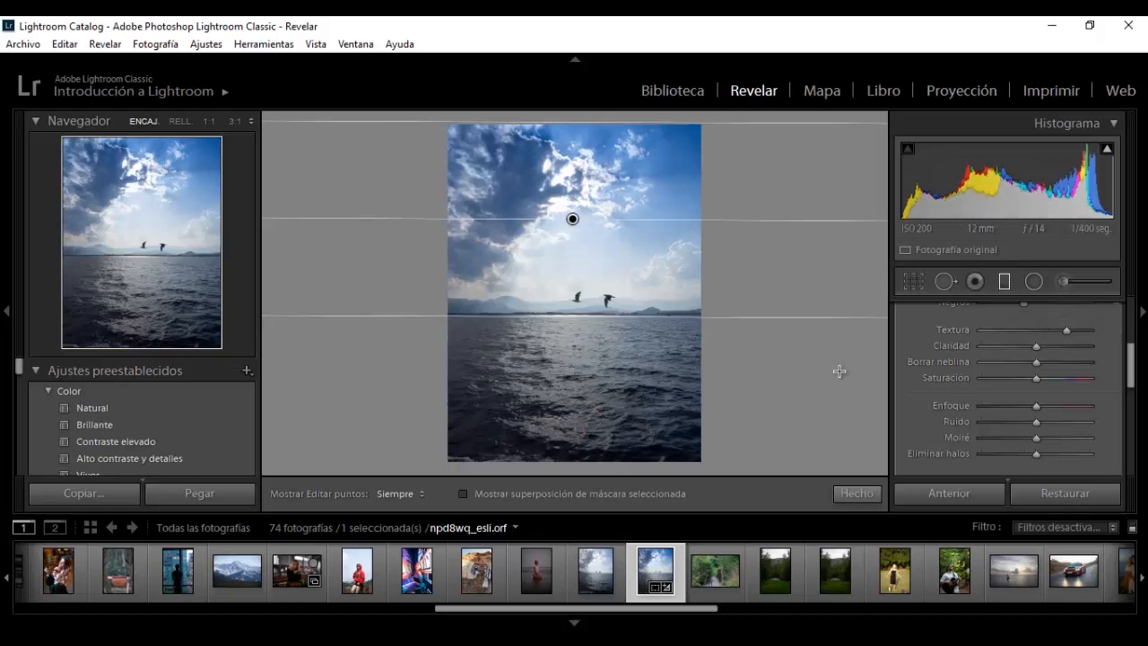
{"action": "left_click", "coordinate": [853, 493]}
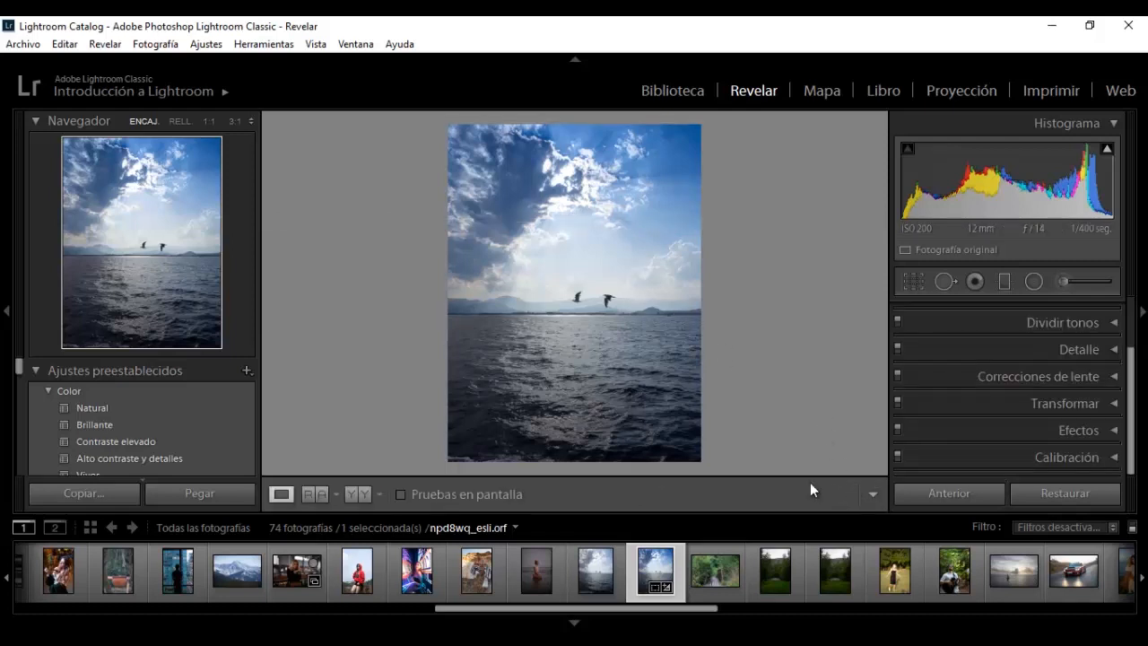
- Examine the sky and clouds at 1:1 magnification and return to the full view of the seascape
{"action": "left_click", "coordinate": [574, 231]}
{"action": "left_click", "coordinate": [584, 272]}
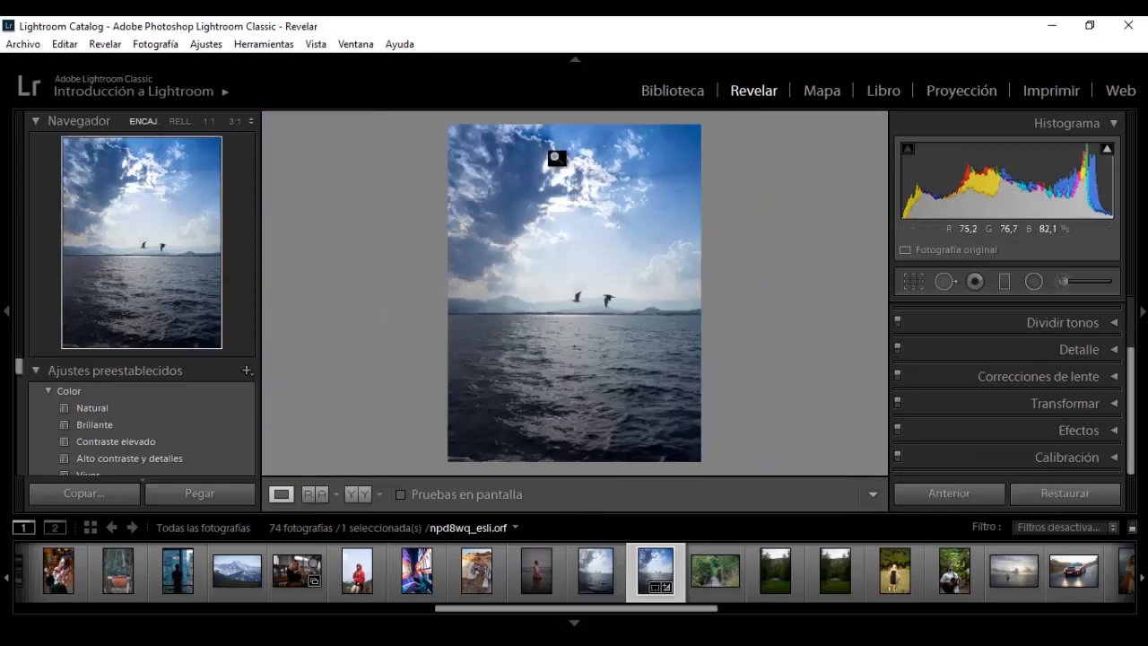
{"action": "left_click", "coordinate": [578, 226]}
{"action": "left_click", "coordinate": [610, 226]}
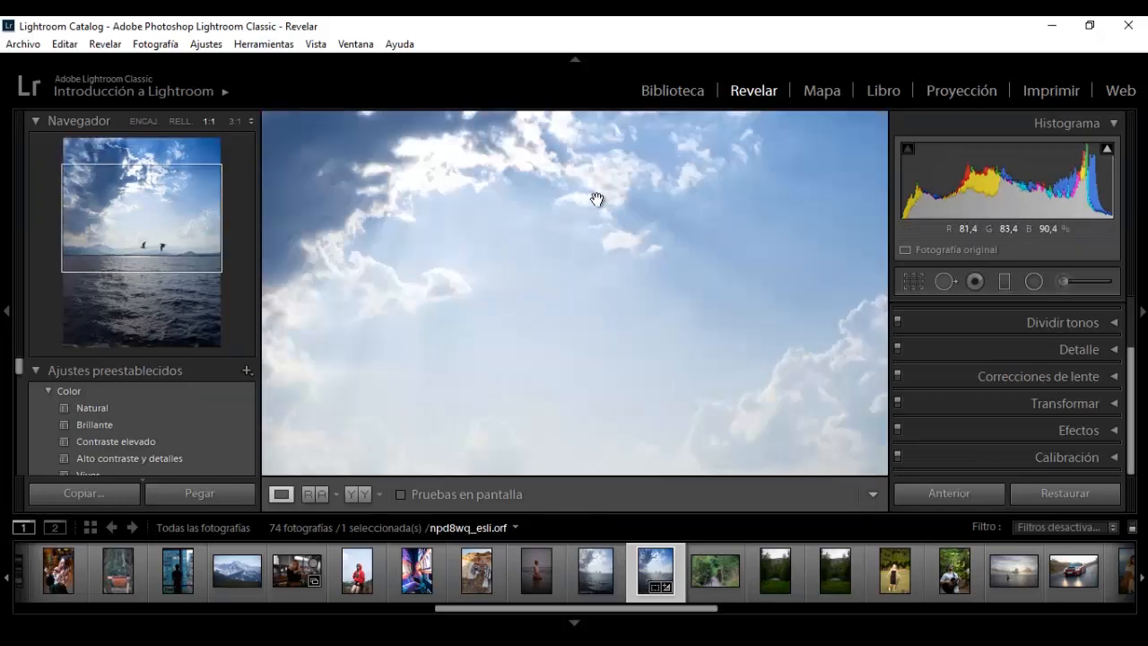
{"action": "left_click_drag", "start_coordinate": [490, 215], "coordinate": [770, 473]}
{"action": "left_click_drag", "start_coordinate": [433, 198], "coordinate": [736, 411]}
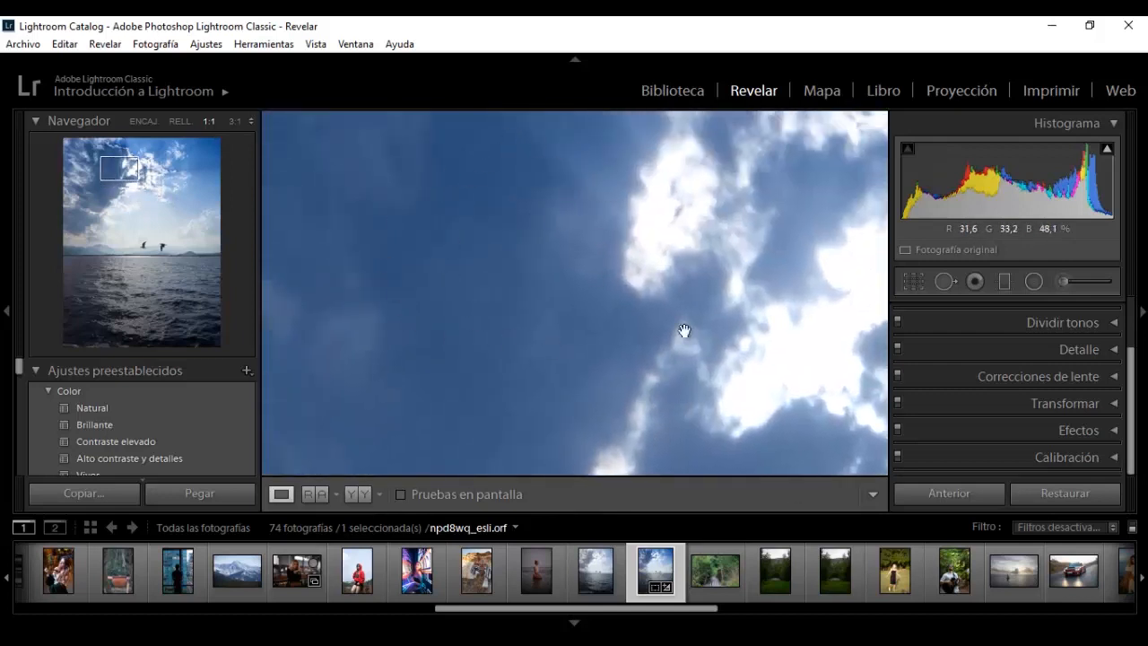
{"action": "left_click", "coordinate": [636, 294]}
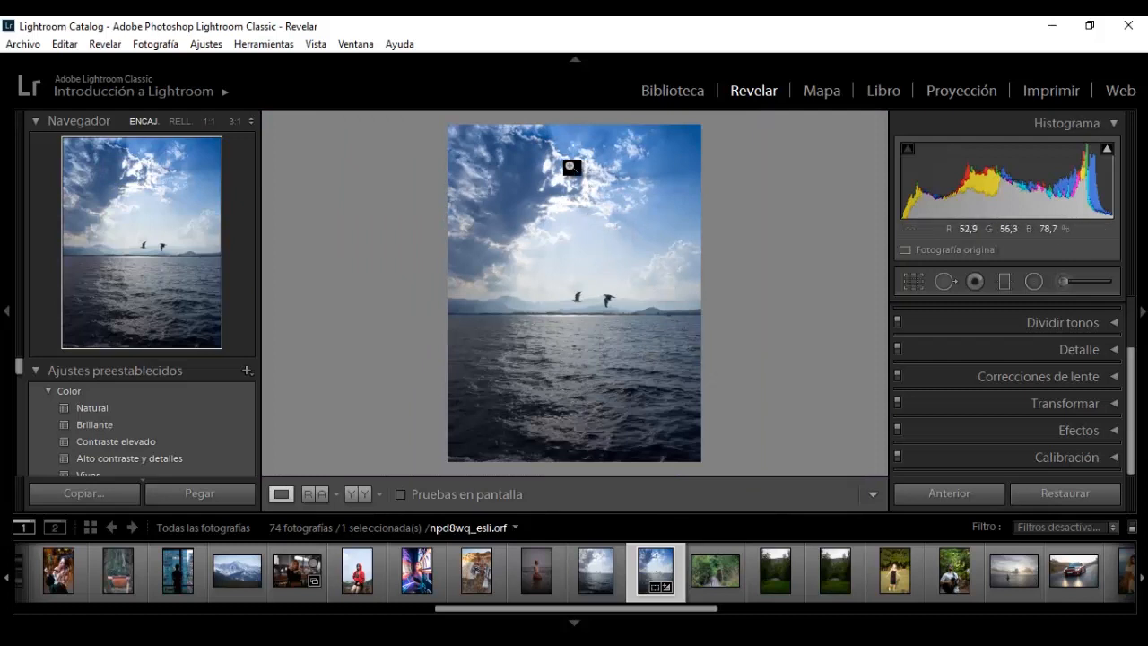
- Reselect the sky's graduated filter, raise its Claridad slightly and return its Contraste to neutral
{"action": "left_click", "coordinate": [1005, 282]}
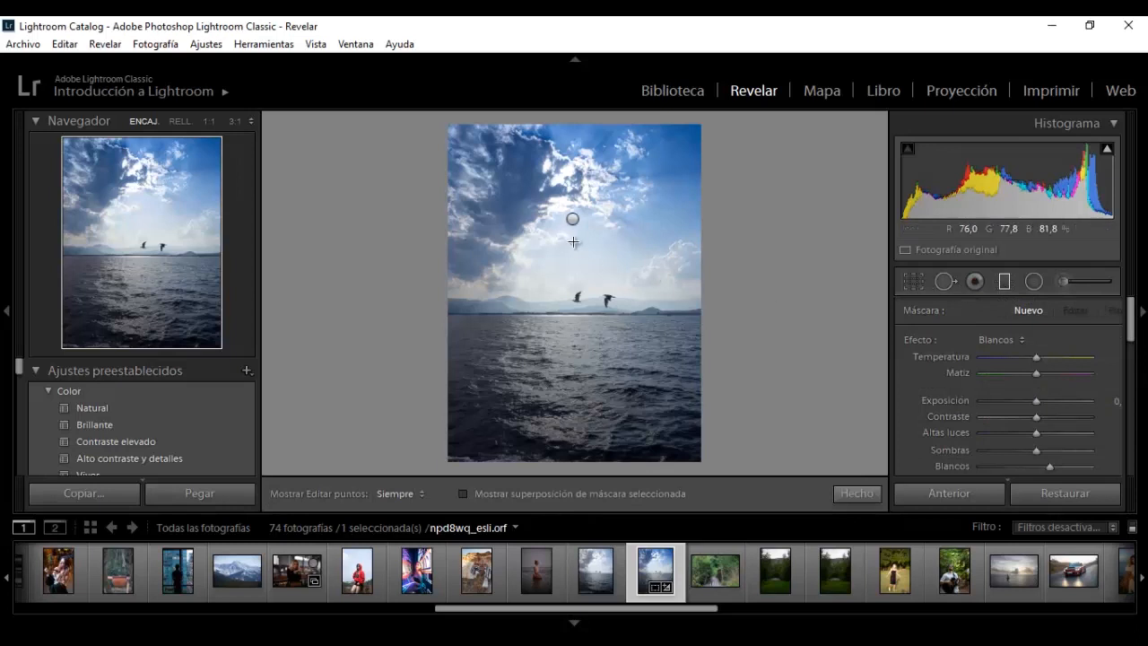
{"action": "left_click", "coordinate": [573, 219]}
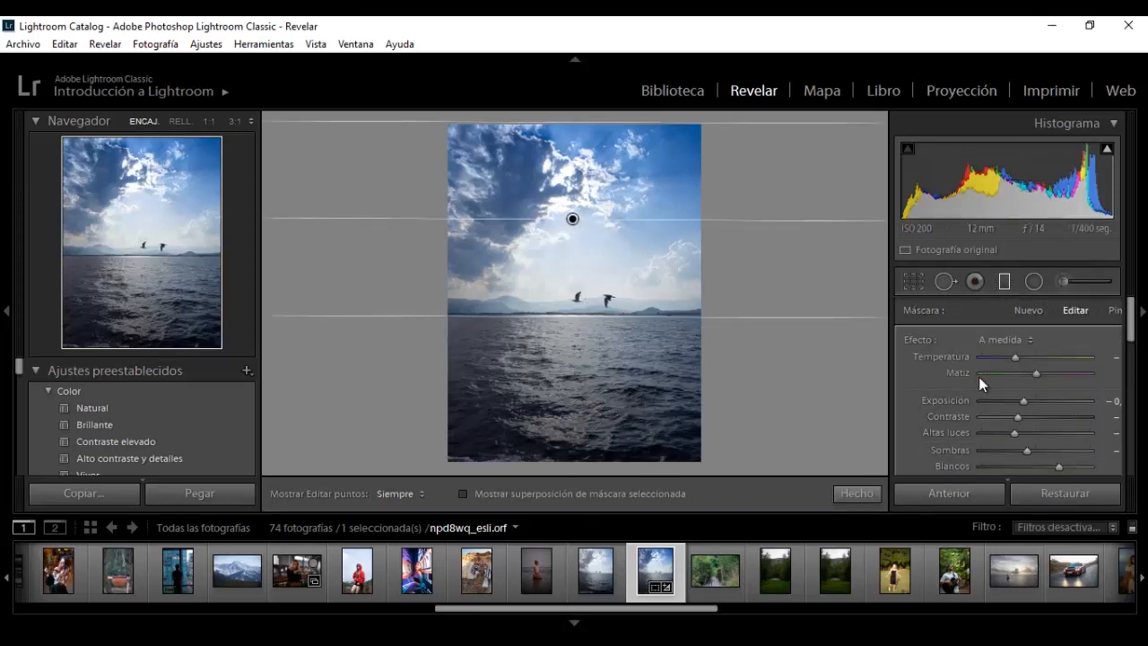
{"action": "left_click_drag", "start_coordinate": [1132, 321], "coordinate": [1133, 367]}
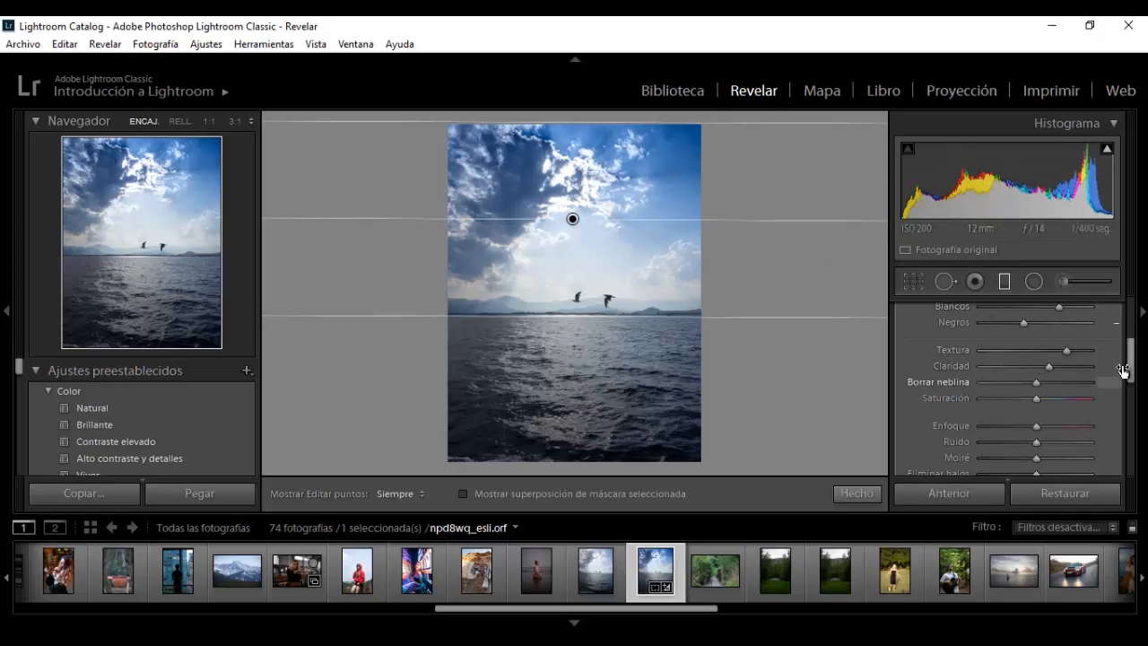
{"action": "left_click_drag", "start_coordinate": [1131, 377], "coordinate": [1132, 343]}
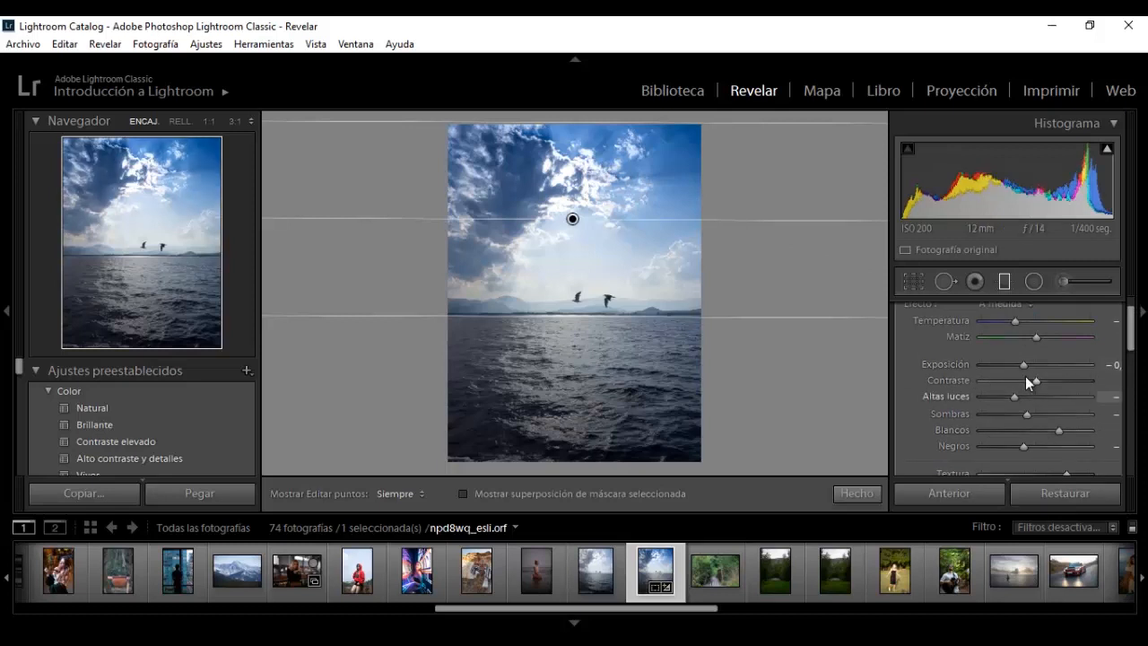
{"action": "scroll", "coordinate": [1123, 386], "scroll_direction": "down", "scroll_amount": 10}
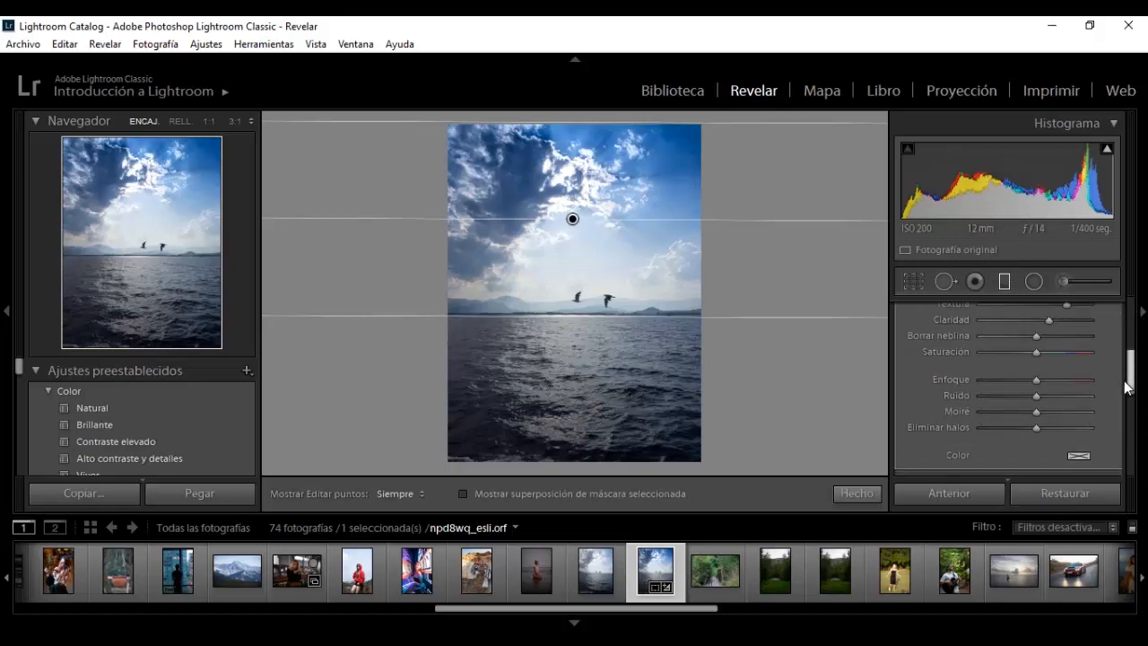
{"action": "scroll", "coordinate": [1122, 385], "scroll_direction": "up", "scroll_amount": 4}
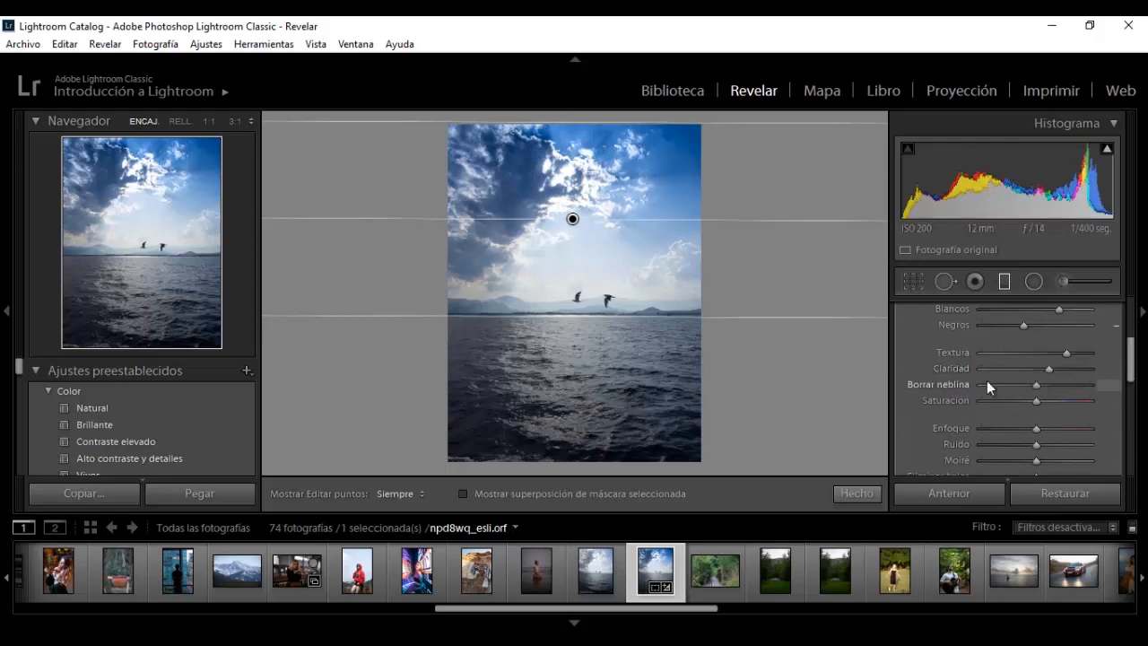
- Try strong positive and negative Borrar neblina on the sky, then set it and Saturación slightly above neutral
{"action": "left_click", "coordinate": [1067, 386]}
{"action": "left_click_drag", "start_coordinate": [1067, 385], "coordinate": [993, 385]}
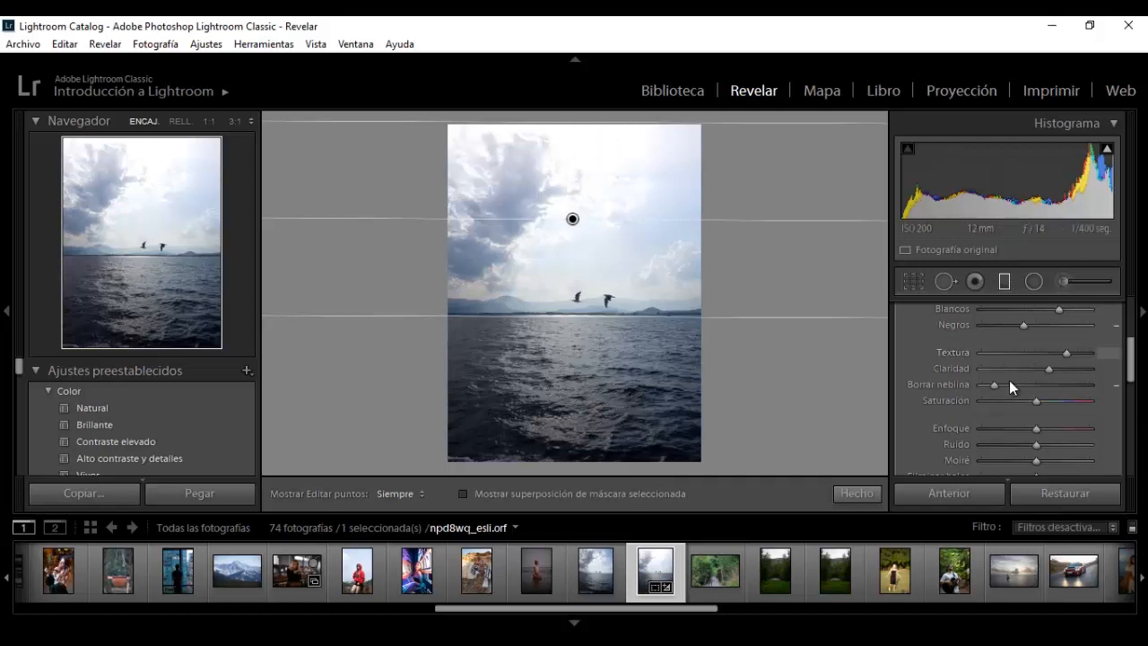
{"action": "left_click_drag", "start_coordinate": [1016, 386], "coordinate": [1035, 384]}
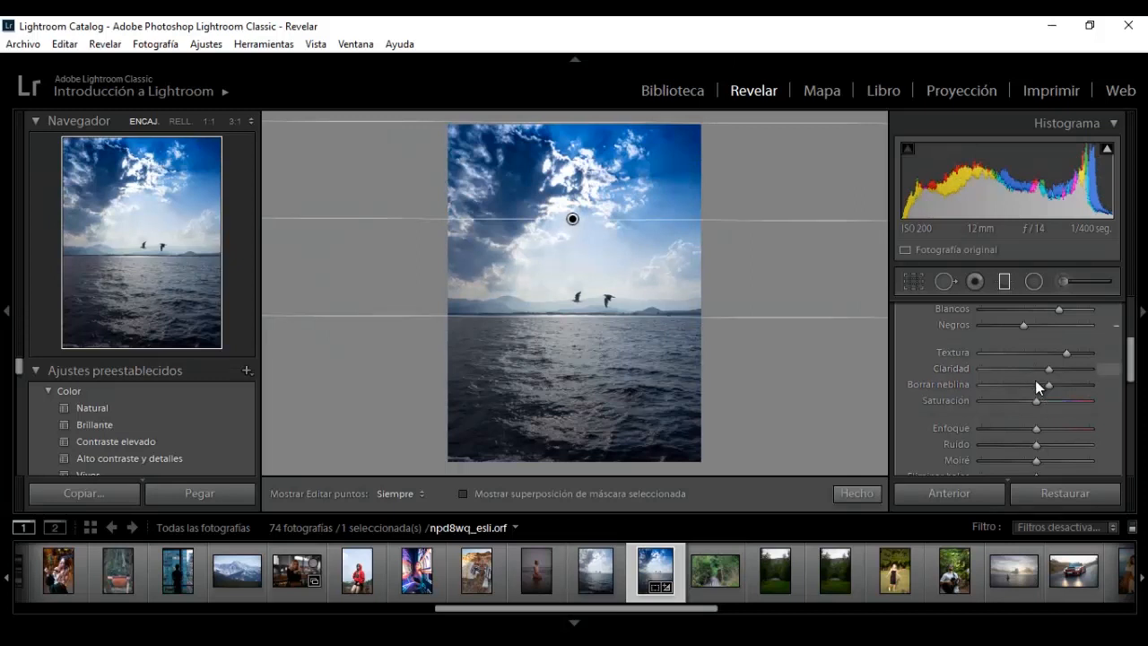
{"action": "left_click_drag", "start_coordinate": [1038, 401], "coordinate": [1057, 402]}
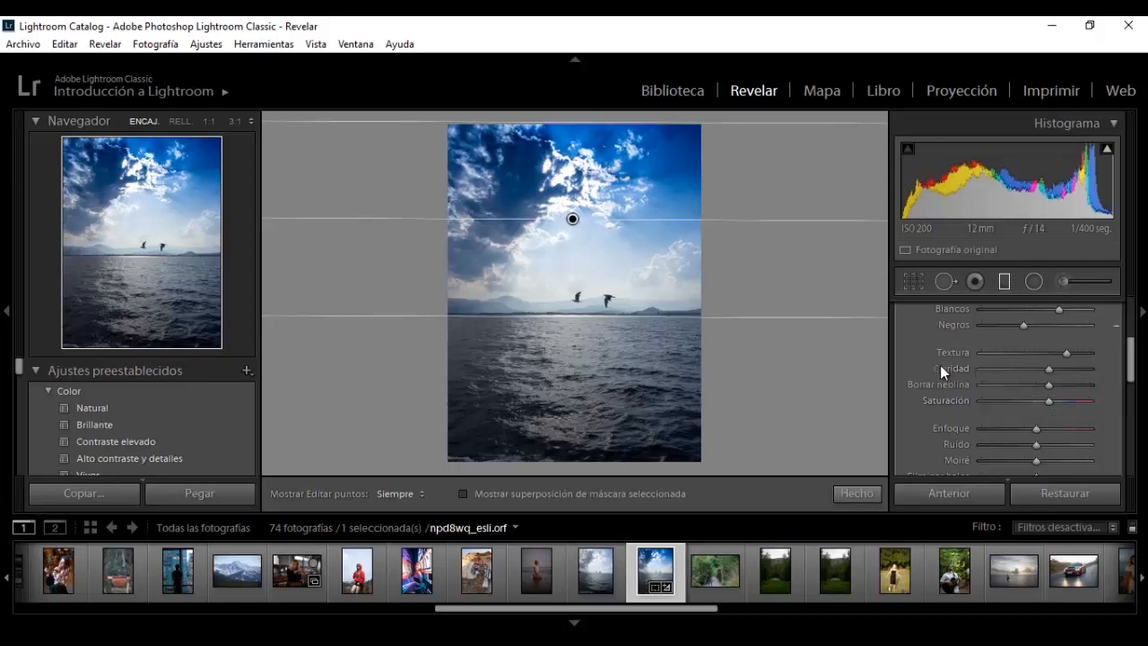
- Try different Enfoque and Ruido amounts on the sky filter, then set Enfoque to neutral and Ruido just above neutral
{"action": "mouse_move", "coordinate": [1131, 359]}
{"action": "left_mouse_down"}
{"action": "mouse_move", "coordinate": [1132, 388]}
{"action": "mouse_move", "coordinate": [1119, 376]}
{"action": "left_mouse_up"}
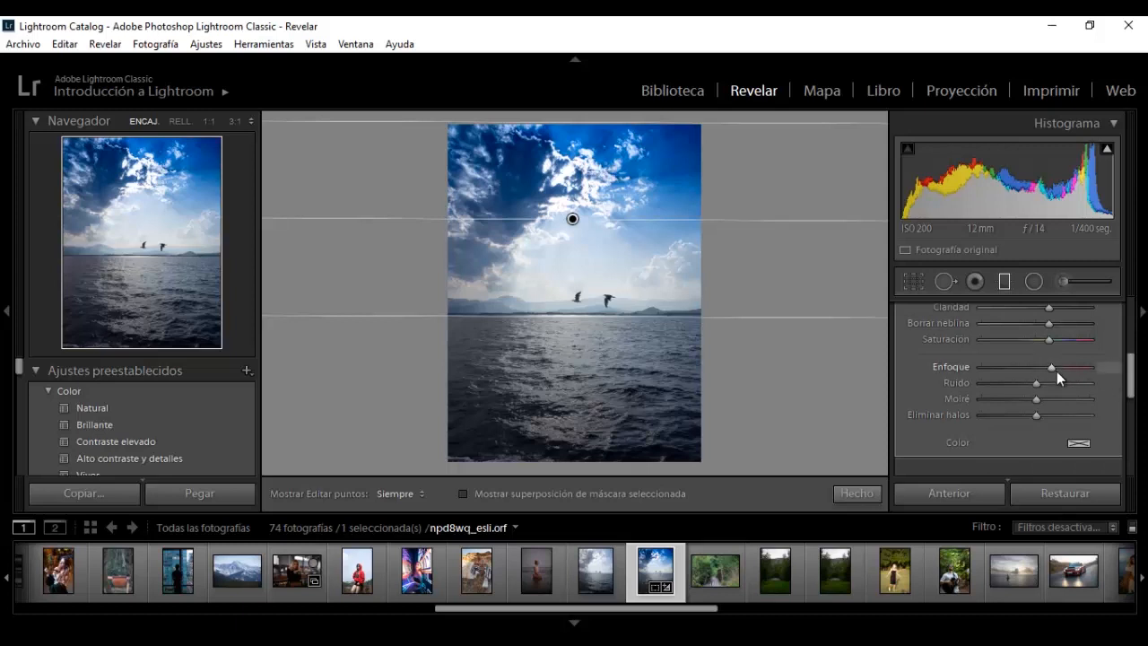
{"action": "left_click", "coordinate": [999, 366]}
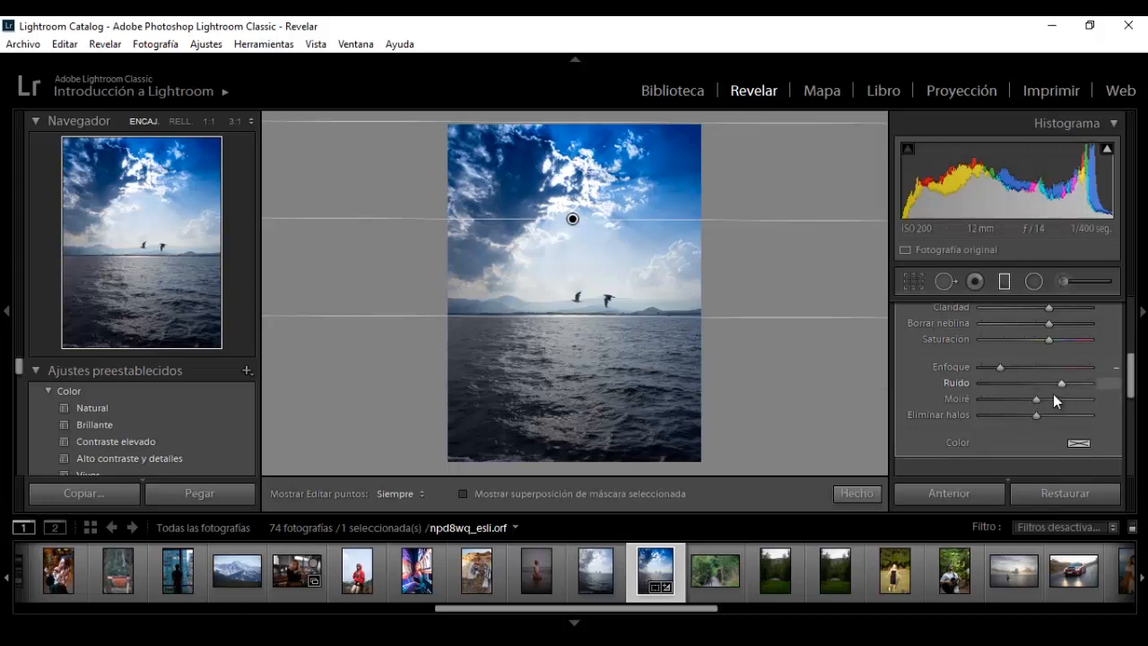
{"action": "left_click", "coordinate": [988, 383]}
{"action": "left_click_drag", "start_coordinate": [993, 386], "coordinate": [1071, 384]}
{"action": "left_click_drag", "start_coordinate": [1034, 370], "coordinate": [1036, 378]}
{"action": "left_click", "coordinate": [1040, 382]}
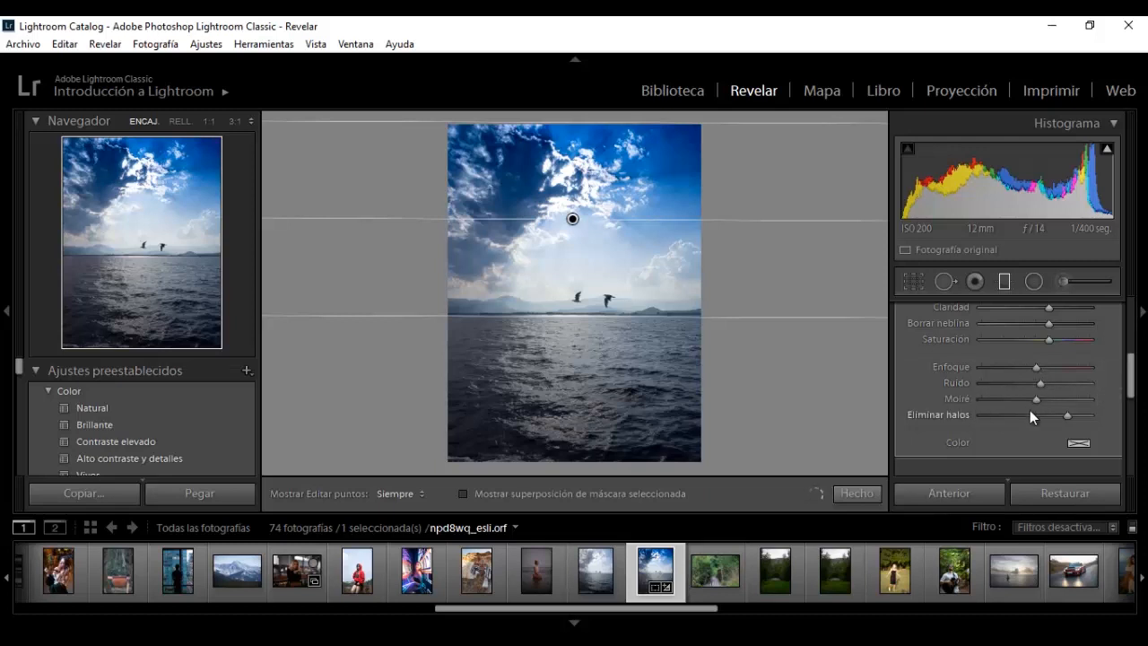
- Set the sky filter's Eliminar halos slightly above neutral and finish editing the filter
{"action": "left_click", "coordinate": [1030, 413]}
{"action": "left_click", "coordinate": [1049, 414]}
{"action": "scroll", "coordinate": [1131, 370], "scroll_direction": "up", "scroll_amount": 3}
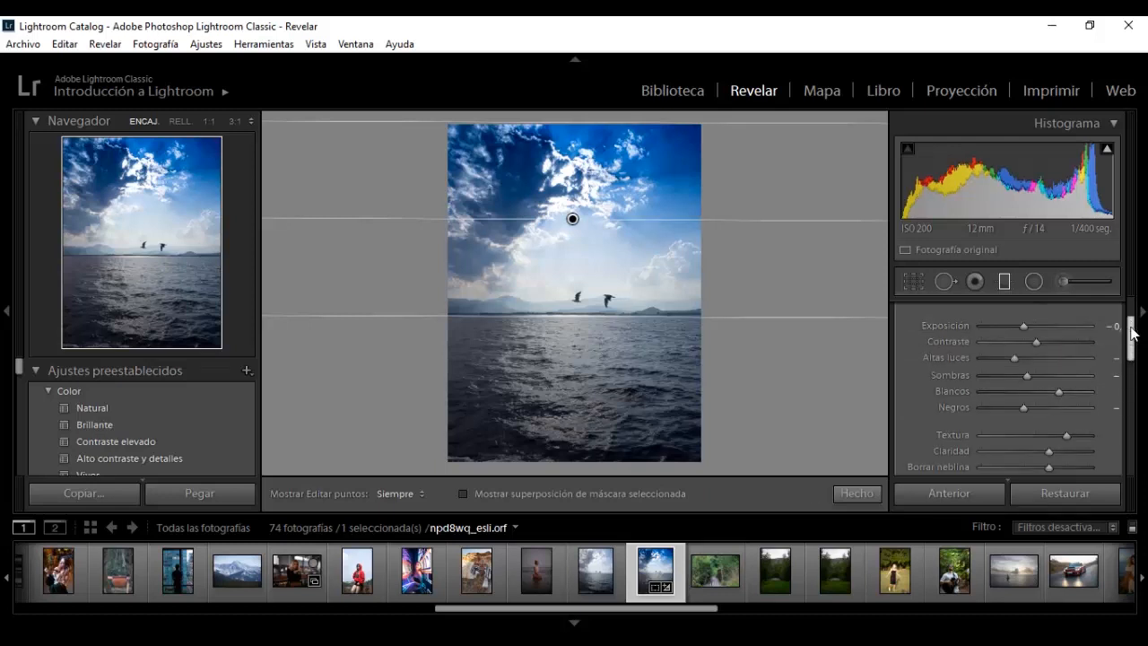
{"action": "mouse_move", "coordinate": [1132, 334]}
{"action": "left_mouse_down"}
{"action": "mouse_move", "coordinate": [1131, 372]}
{"action": "mouse_move", "coordinate": [1133, 320]}
{"action": "mouse_move", "coordinate": [1131, 342]}
{"action": "left_mouse_up"}
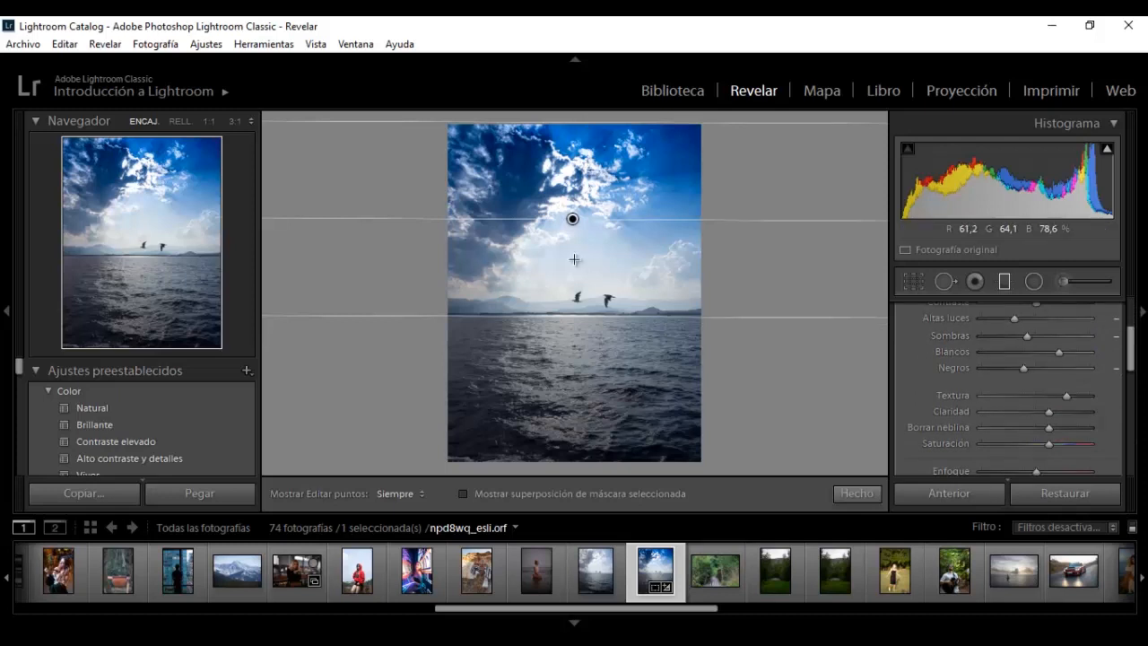
{"action": "left_click", "coordinate": [857, 493]}
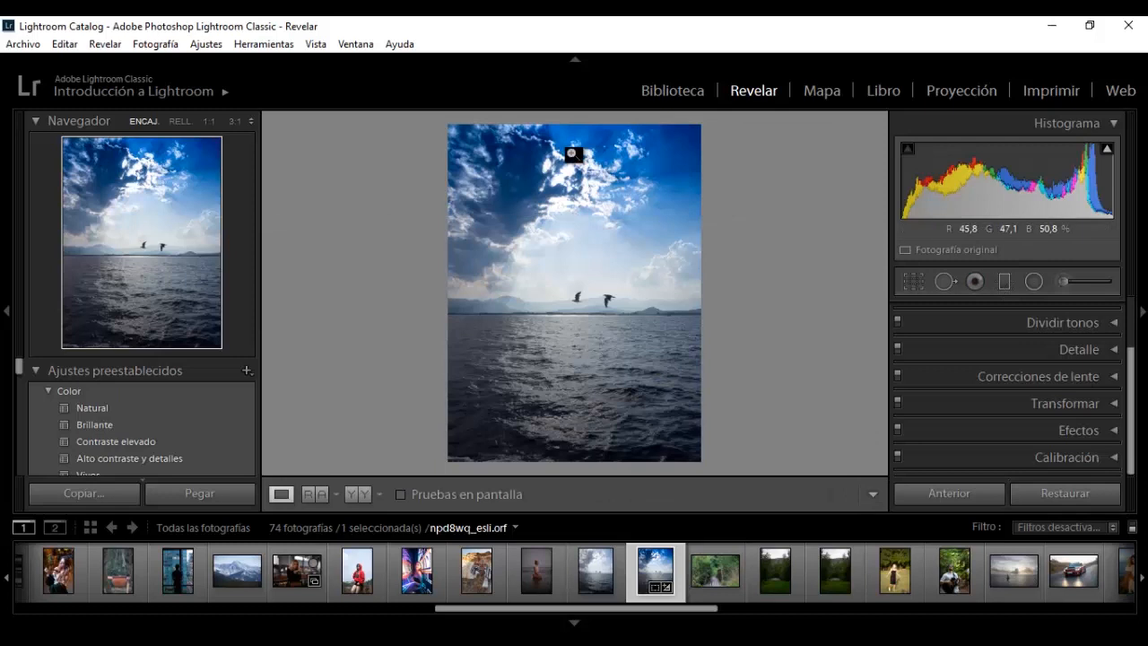
- Add a second graduated filter from the bottom edge of the seascape up to the horizon with the Blancos effect
{"action": "left_click", "coordinate": [1004, 281]}
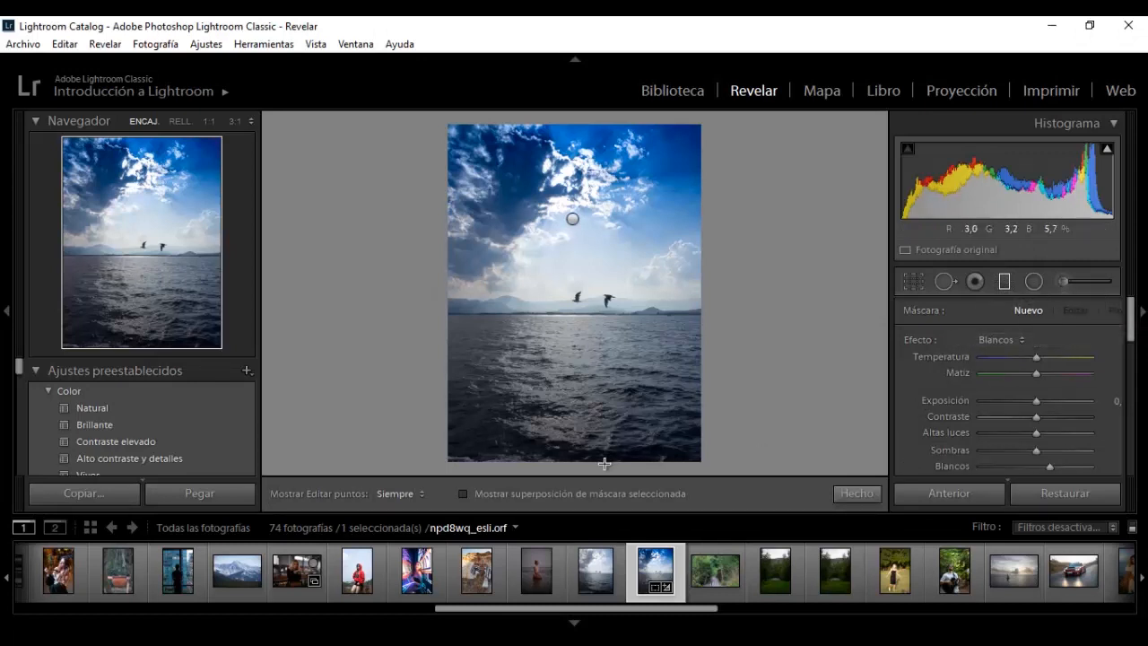
{"action": "left_click_drag", "start_coordinate": [595, 389], "coordinate": [605, 313]}
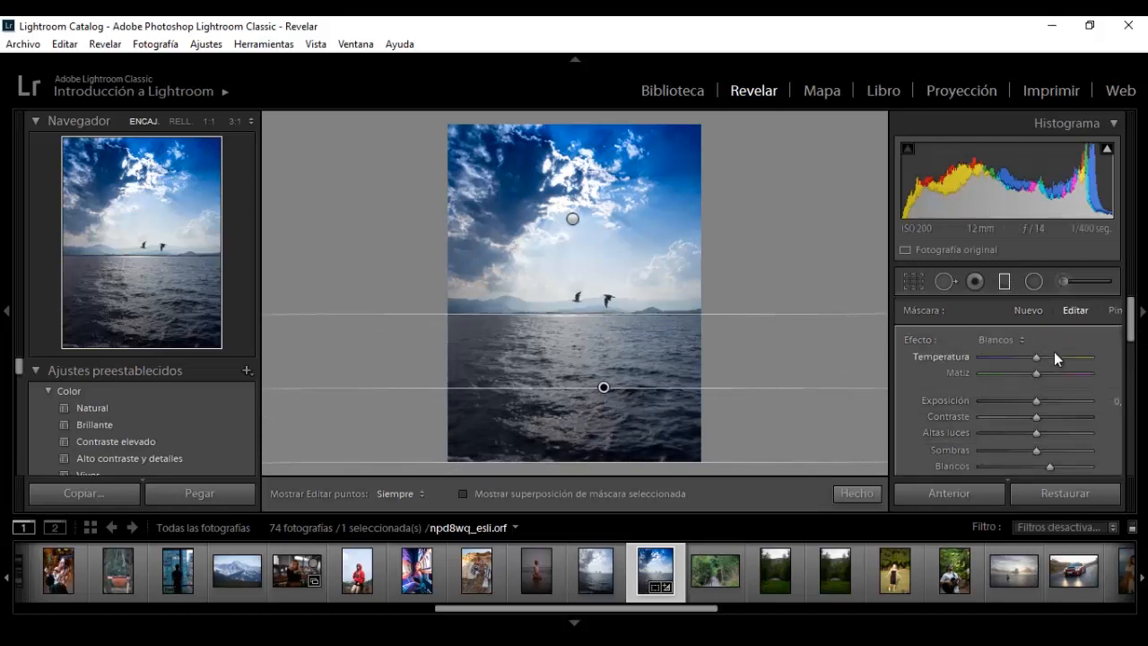
- Set the water filter's Matiz toward magenta, Exposición moderately above neutral and Contraste just below neutral
{"action": "left_click", "coordinate": [1070, 375]}
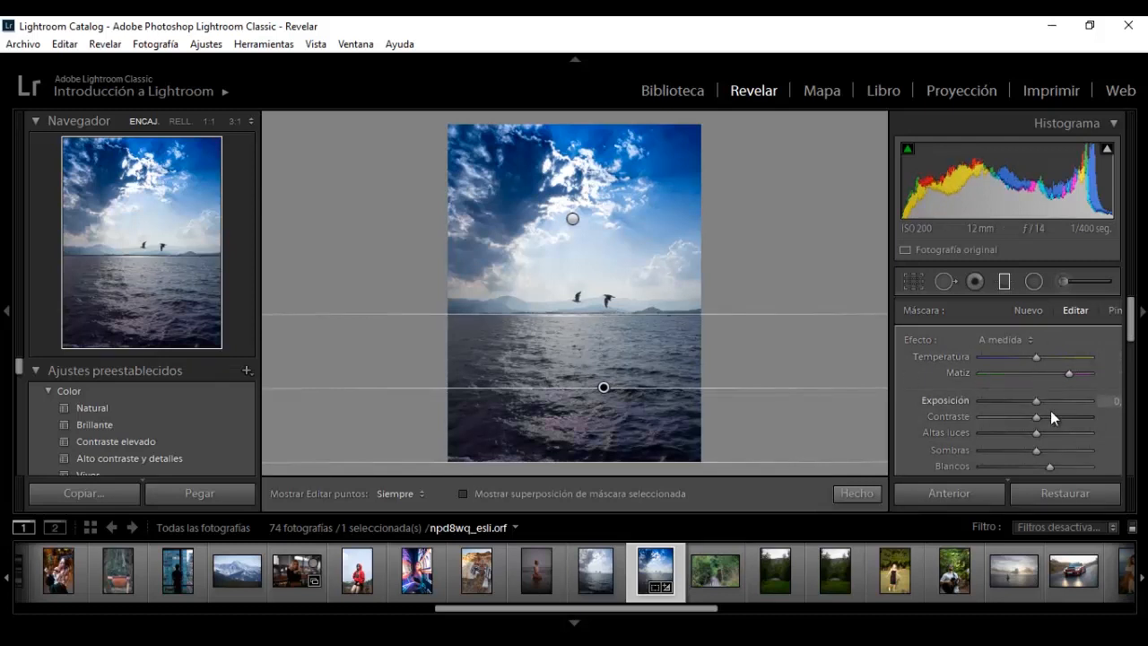
{"action": "left_click_drag", "start_coordinate": [1036, 400], "coordinate": [1011, 400]}
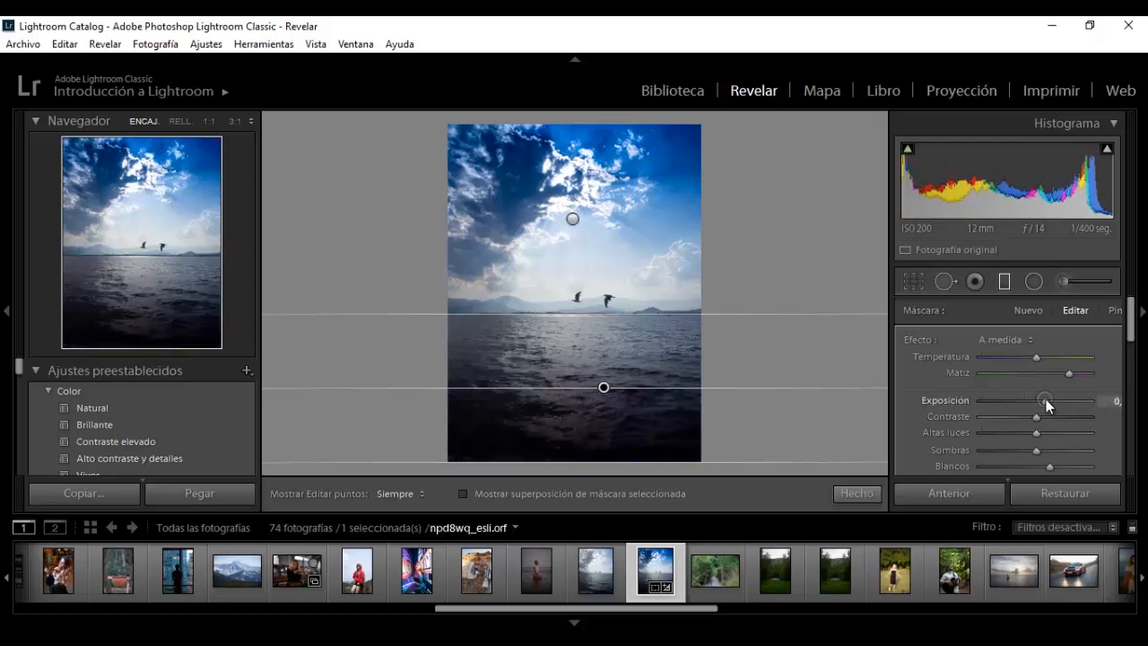
{"action": "left_click_drag", "start_coordinate": [1046, 399], "coordinate": [1057, 399]}
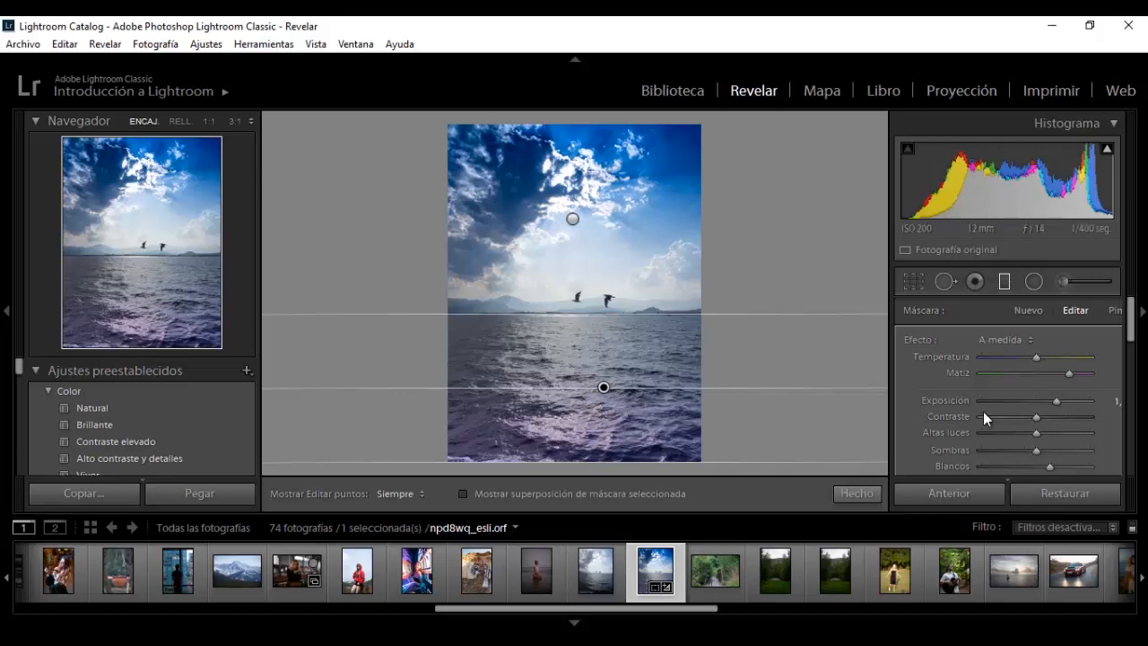
{"action": "left_click", "coordinate": [1034, 415]}
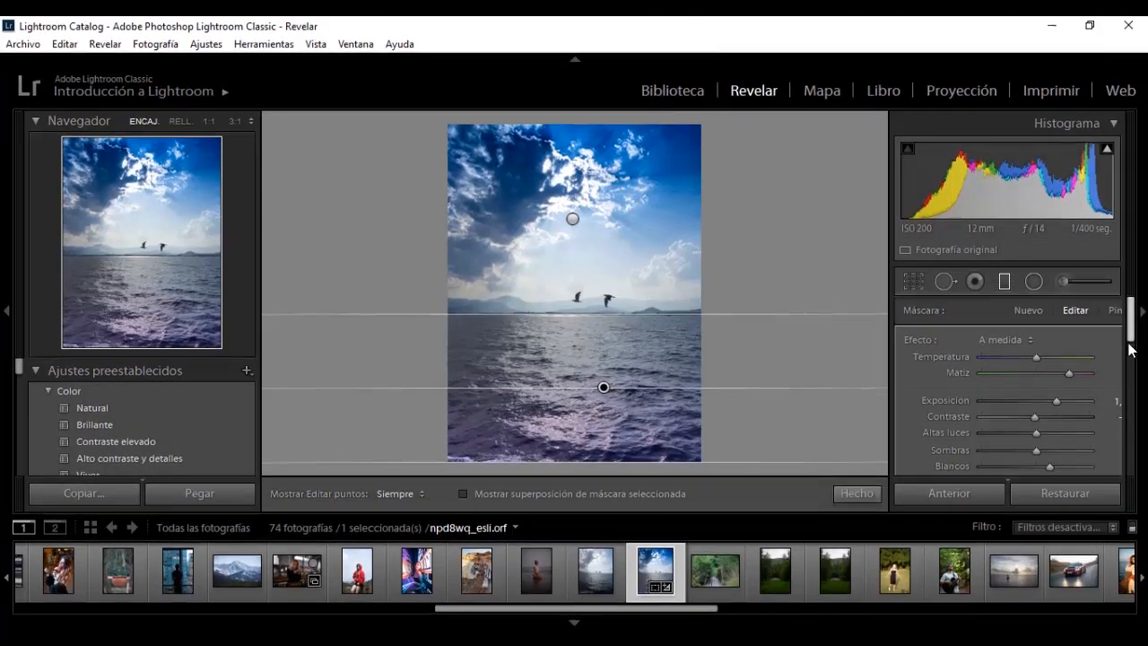
- Set the water filter's Negros moderately below neutral and its Claridad moderately above neutral
{"action": "scroll", "coordinate": [1089, 375], "scroll_direction": "down", "scroll_amount": 3}
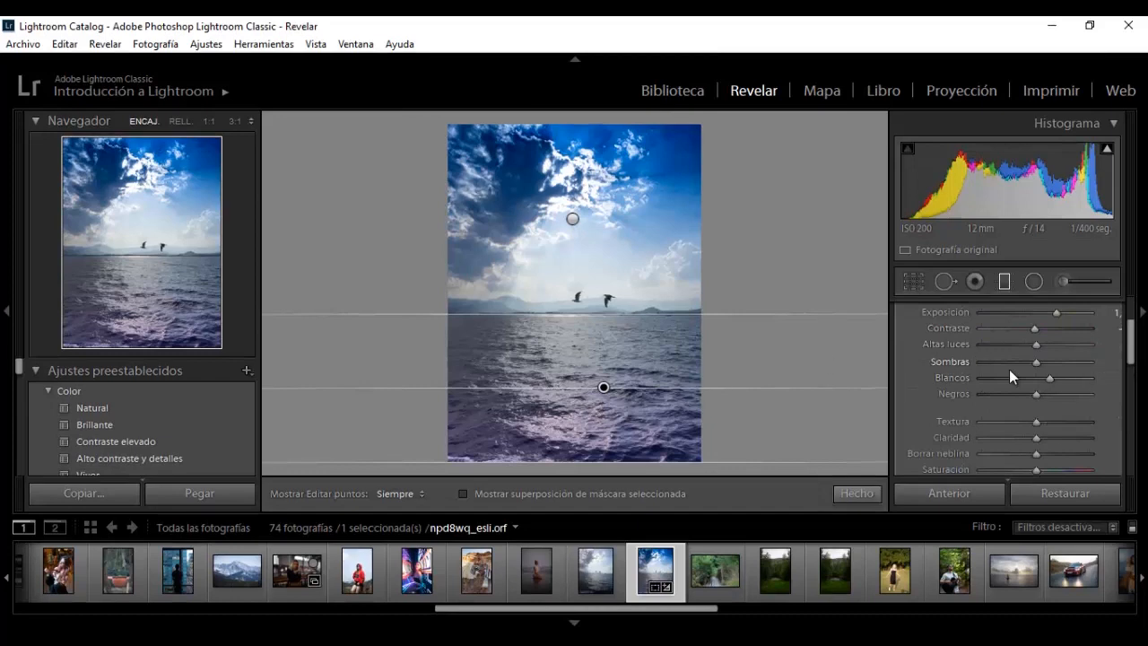
{"action": "left_click_drag", "start_coordinate": [1058, 396], "coordinate": [1019, 395]}
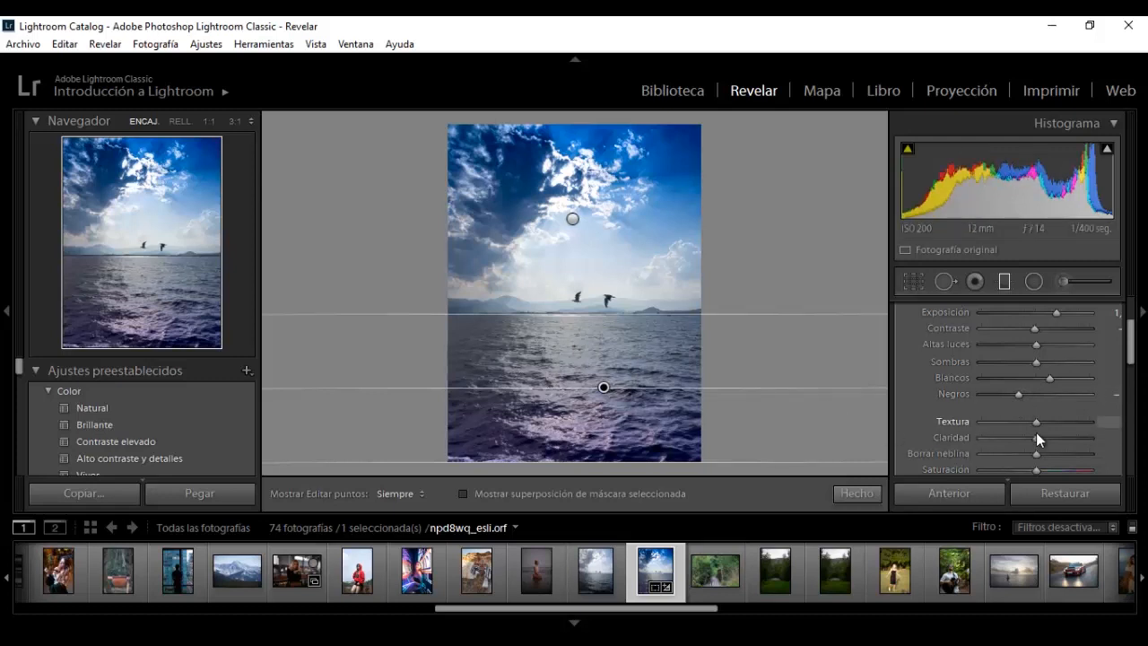
{"action": "left_click", "coordinate": [1063, 438]}
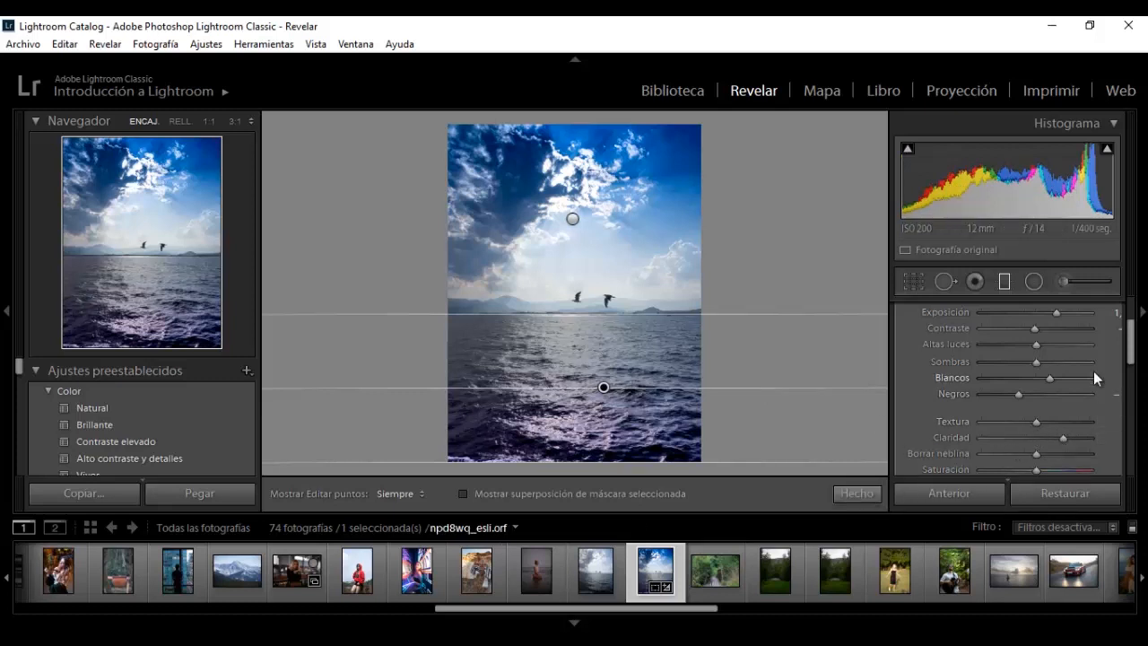
- Finish editing the water filter and compare the seascape's before and after versions side by side
{"action": "scroll", "coordinate": [1093, 371], "scroll_direction": "up", "scroll_amount": 1}
{"action": "scroll", "coordinate": [1131, 341], "scroll_direction": "down", "scroll_amount": 4}
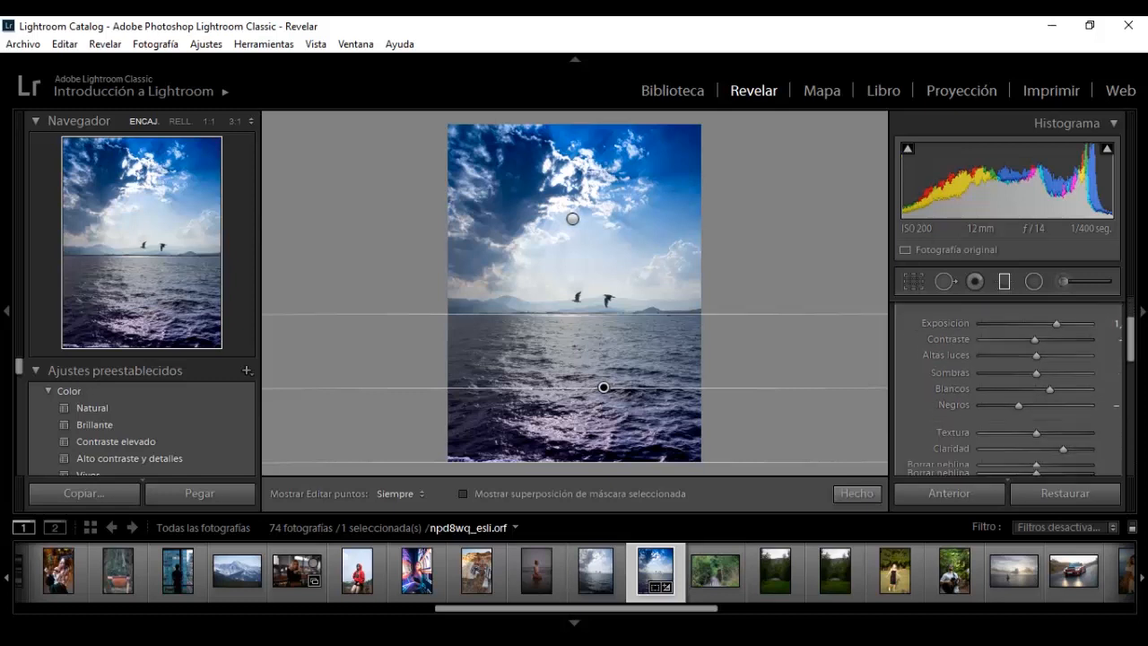
{"action": "scroll", "coordinate": [1005, 386], "scroll_direction": "down", "scroll_amount": 7}
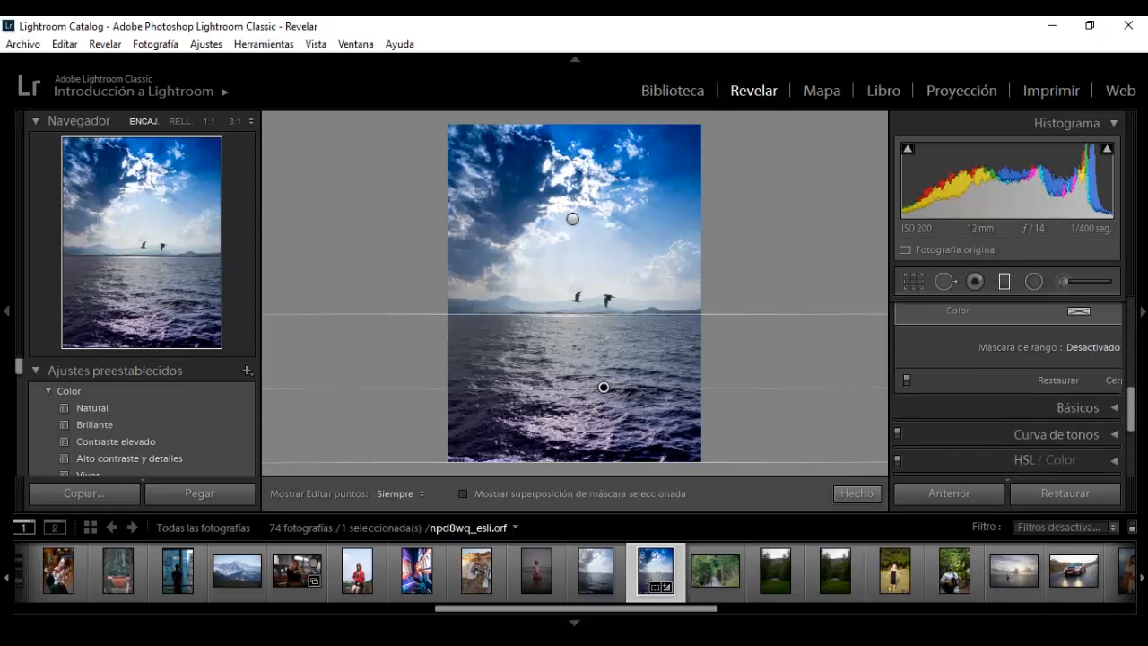
{"action": "left_click", "coordinate": [857, 493]}
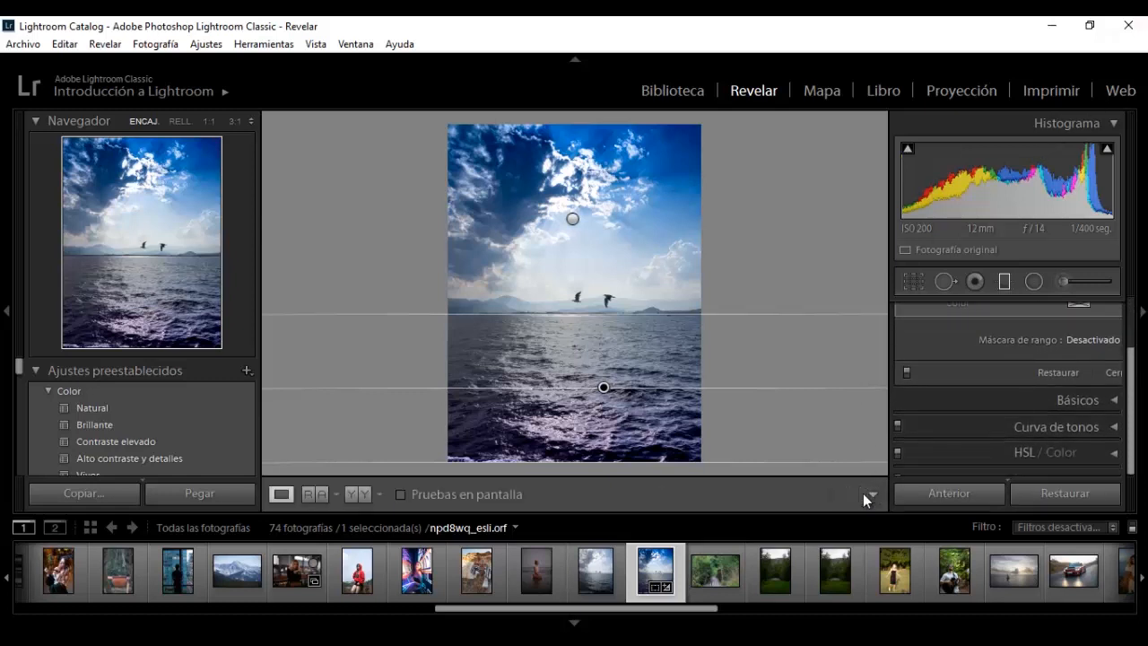
{"action": "key", "text": "y"}
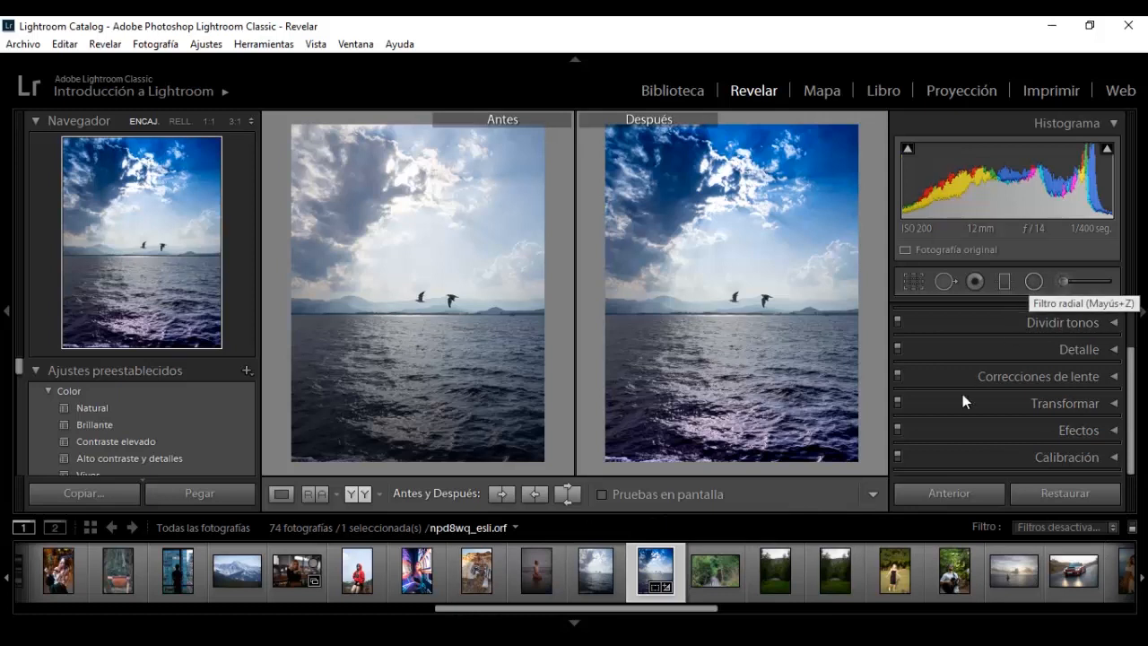
- Open the sailboat photo jddgew_jgaday77.cr2 in single view and add a circular radial filter with the Blancos effect around the sun
{"action": "left_click", "coordinate": [1021, 575]}
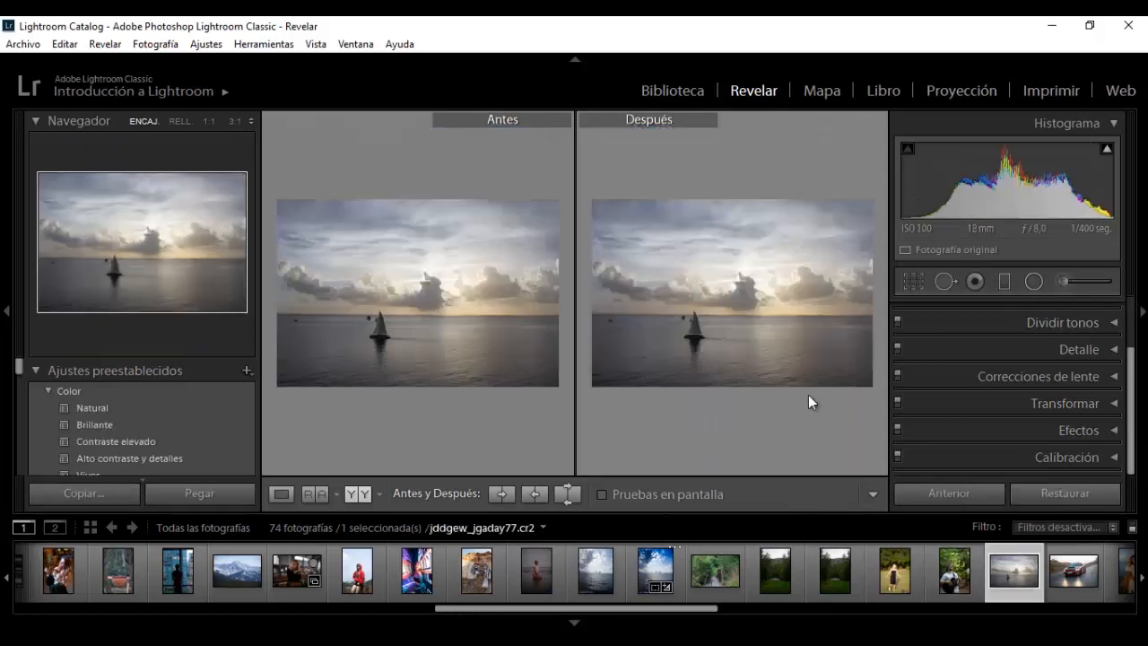
{"action": "key", "text": "y"}
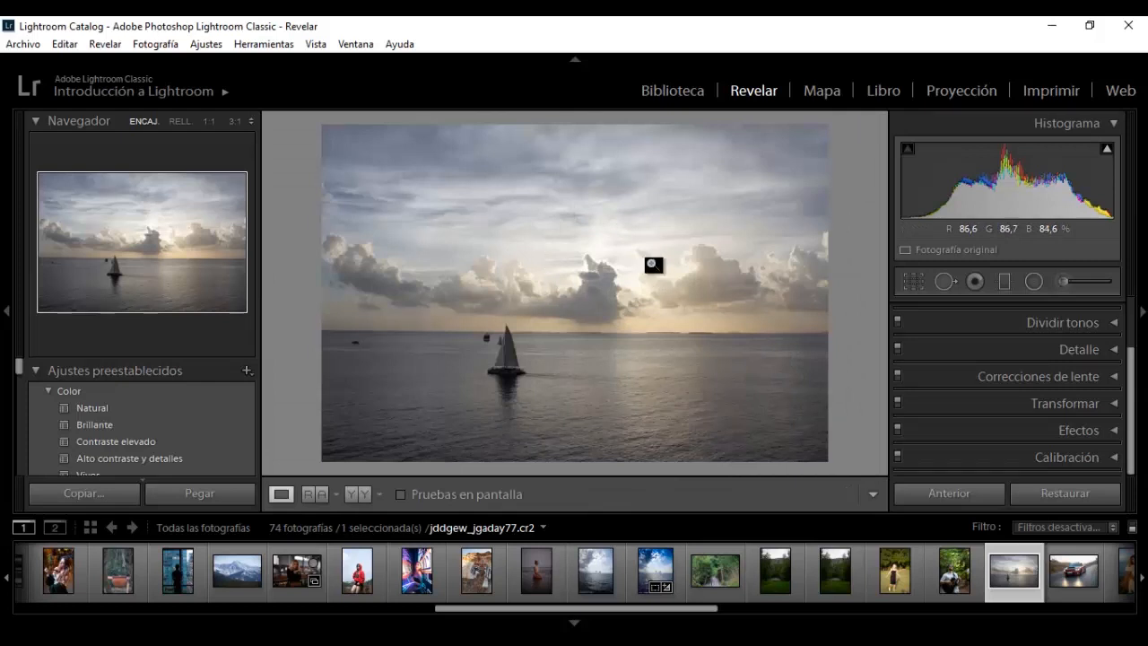
{"action": "left_click", "coordinate": [1034, 279]}
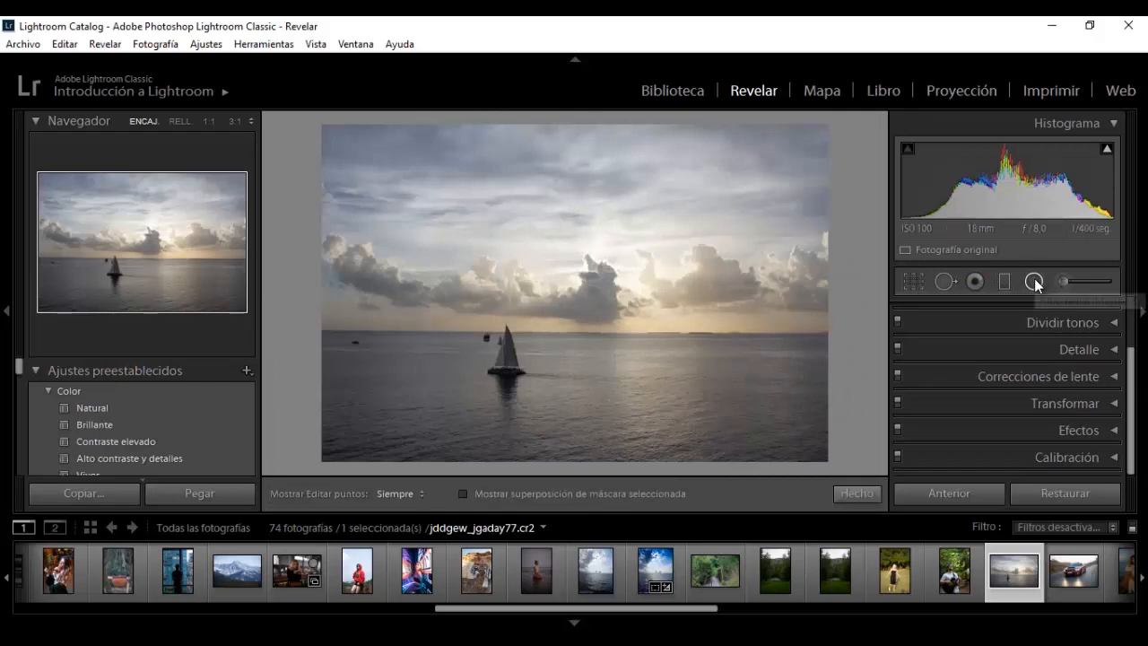
{"action": "left_click", "coordinate": [1035, 280]}
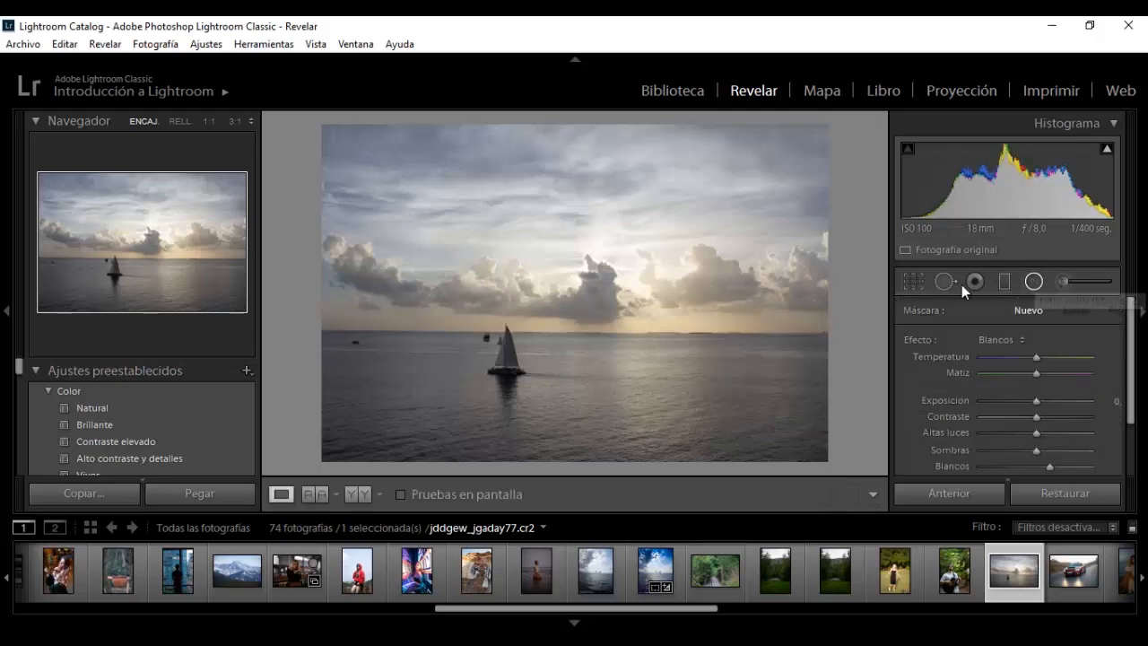
{"action": "left_click", "coordinate": [1034, 282]}
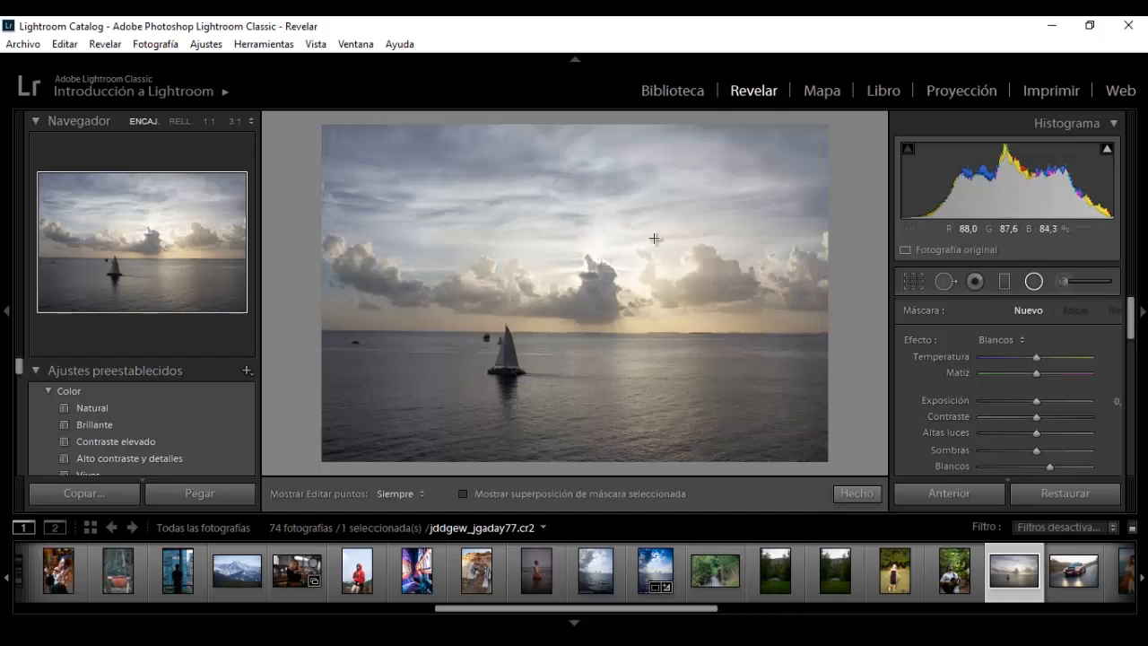
{"action": "left_click_drag", "start_coordinate": [582, 234], "coordinate": [642, 295]}
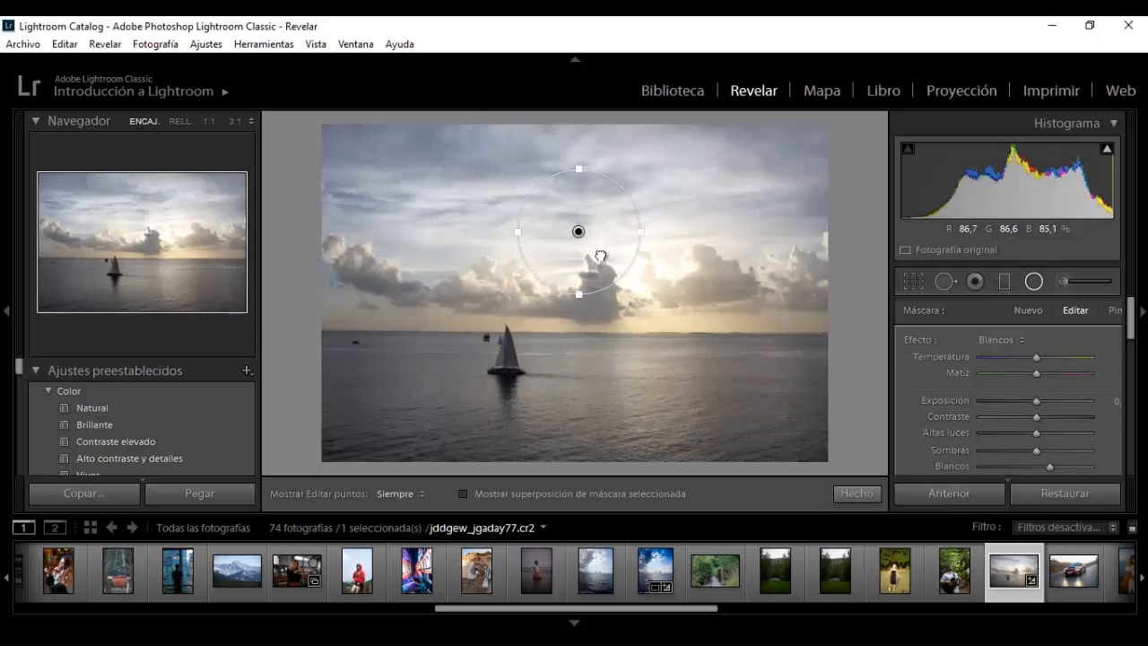
{"action": "left_click_drag", "start_coordinate": [580, 234], "coordinate": [607, 261]}
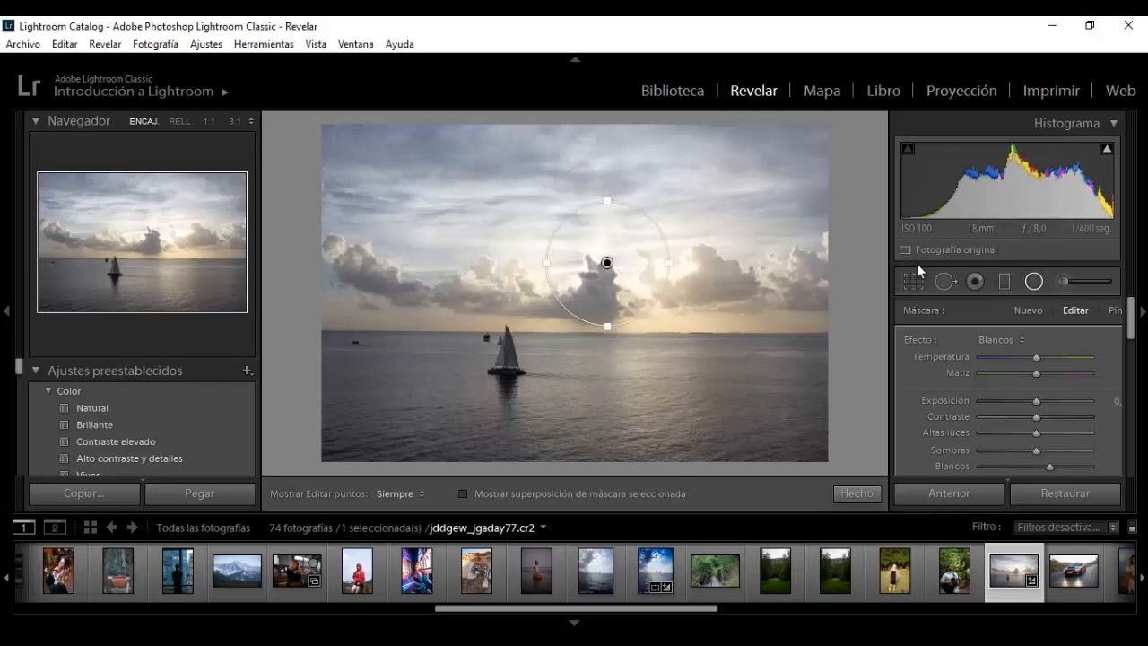
- Try a cooler Temperatura on the radial filter, reset it to neutral, and invert the filter's mask
{"action": "left_click", "coordinate": [1008, 357]}
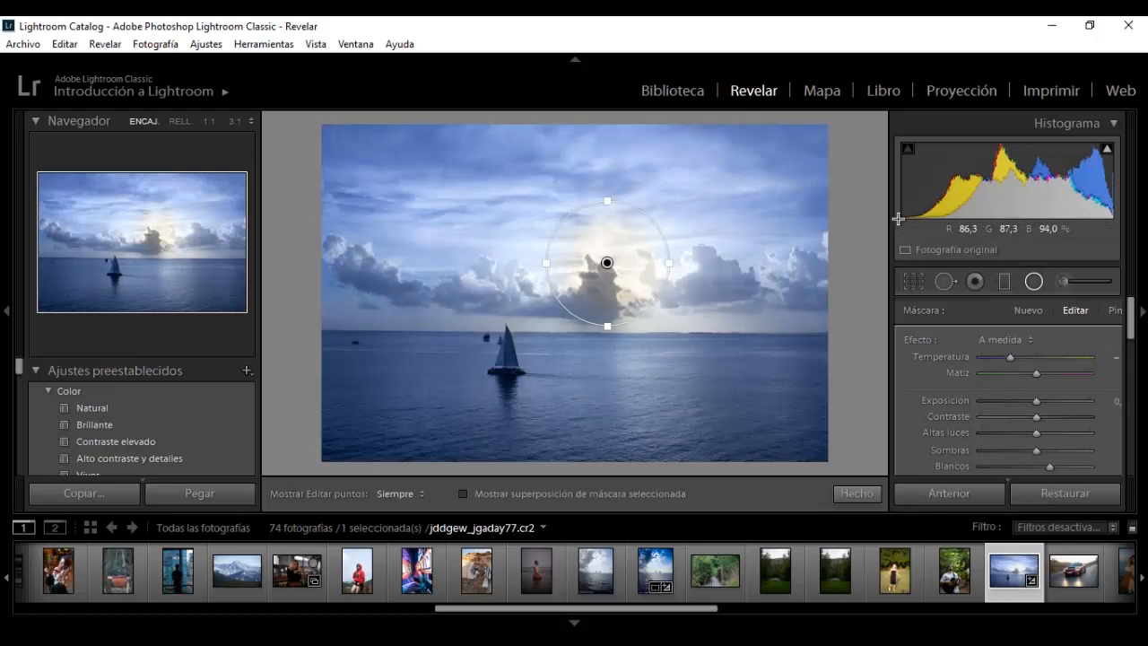
{"action": "left_click", "coordinate": [1036, 356]}
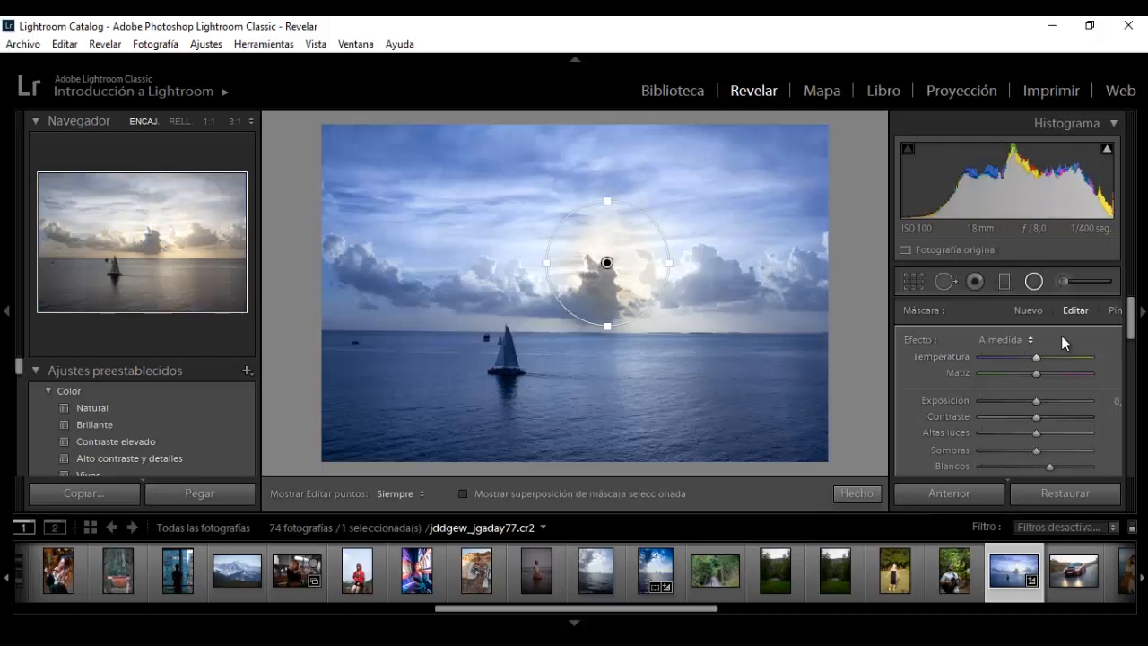
{"action": "scroll", "coordinate": [1061, 333], "scroll_direction": "down", "scroll_amount": 2}
{"action": "scroll", "coordinate": [1061, 346], "scroll_direction": "down", "scroll_amount": 10}
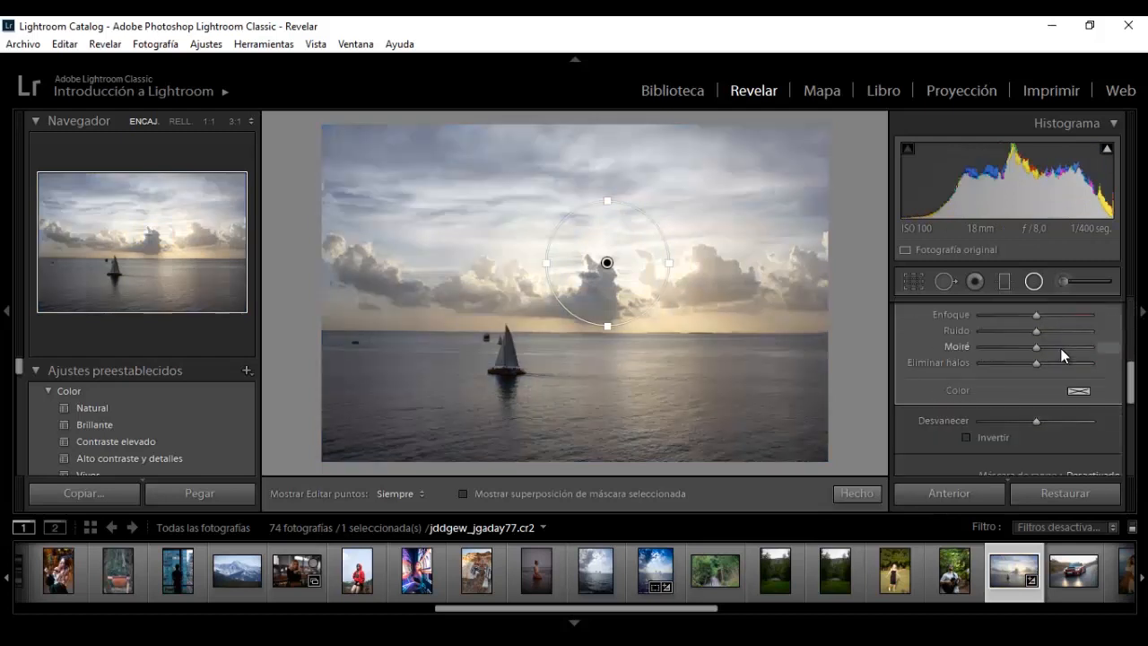
{"action": "scroll", "coordinate": [1056, 346], "scroll_direction": "up", "scroll_amount": 2}
{"action": "scroll", "coordinate": [1058, 347], "scroll_direction": "up", "scroll_amount": 3}
{"action": "left_click", "coordinate": [967, 438]}
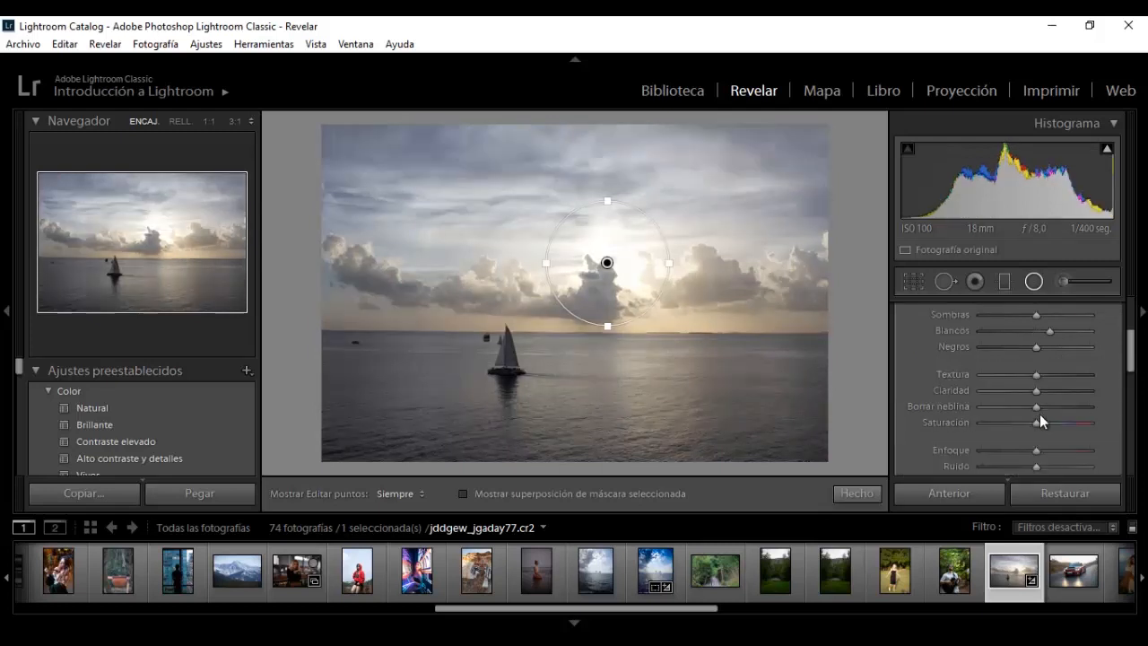
- Try a cooler Temperatura inside the radial filter, return it to neutral, and set Borrar neblina moderately below neutral
{"action": "scroll", "coordinate": [1043, 414], "scroll_direction": "up", "scroll_amount": 5}
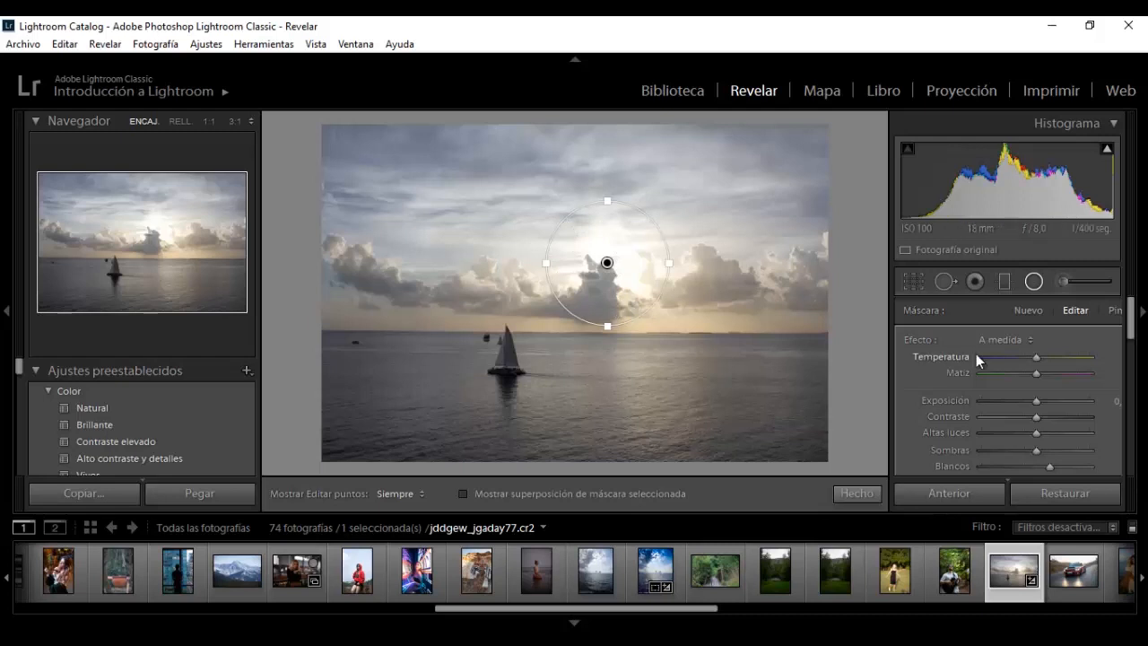
{"action": "left_click", "coordinate": [1017, 357]}
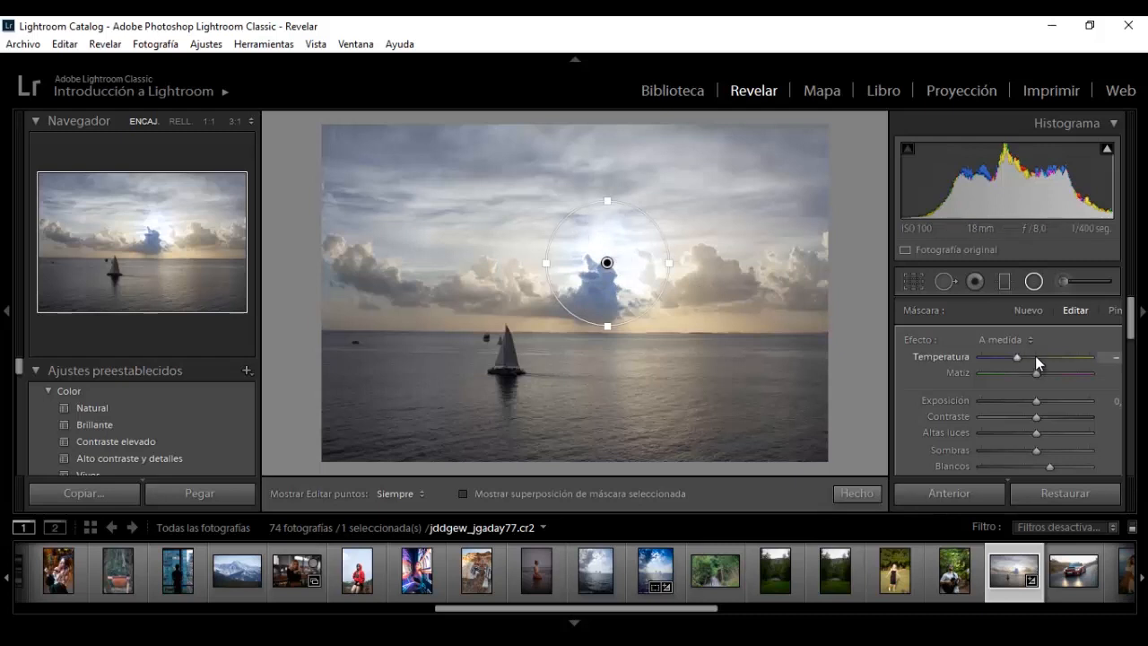
{"action": "left_click_drag", "start_coordinate": [1132, 323], "coordinate": [1131, 352]}
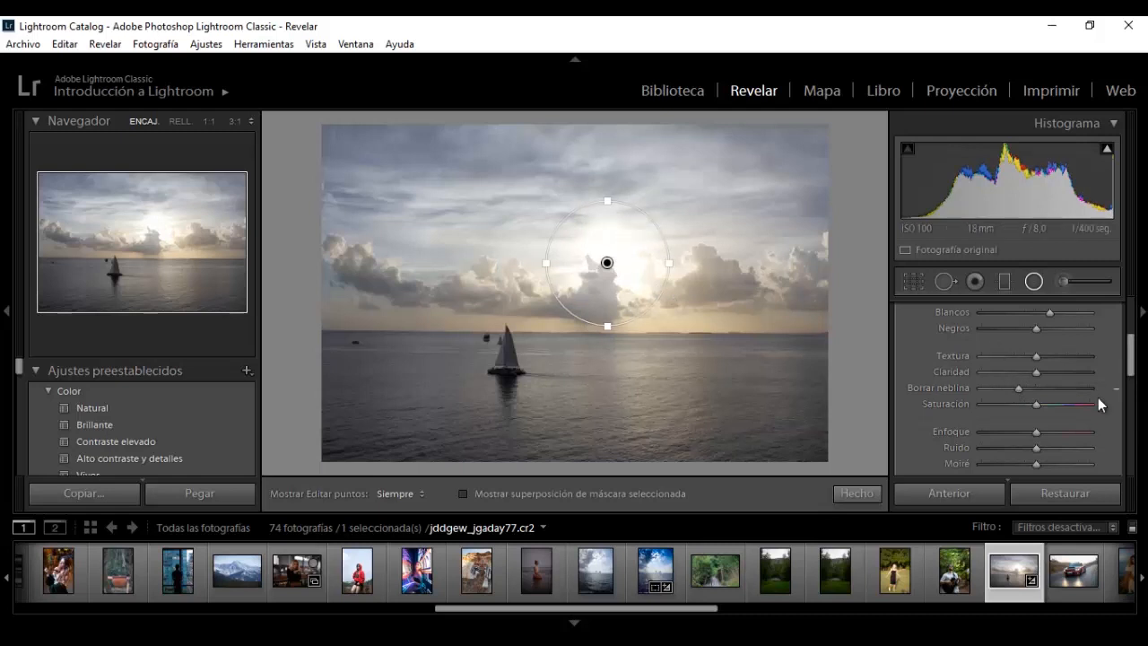
{"action": "left_click_drag", "start_coordinate": [1131, 355], "coordinate": [1131, 314]}
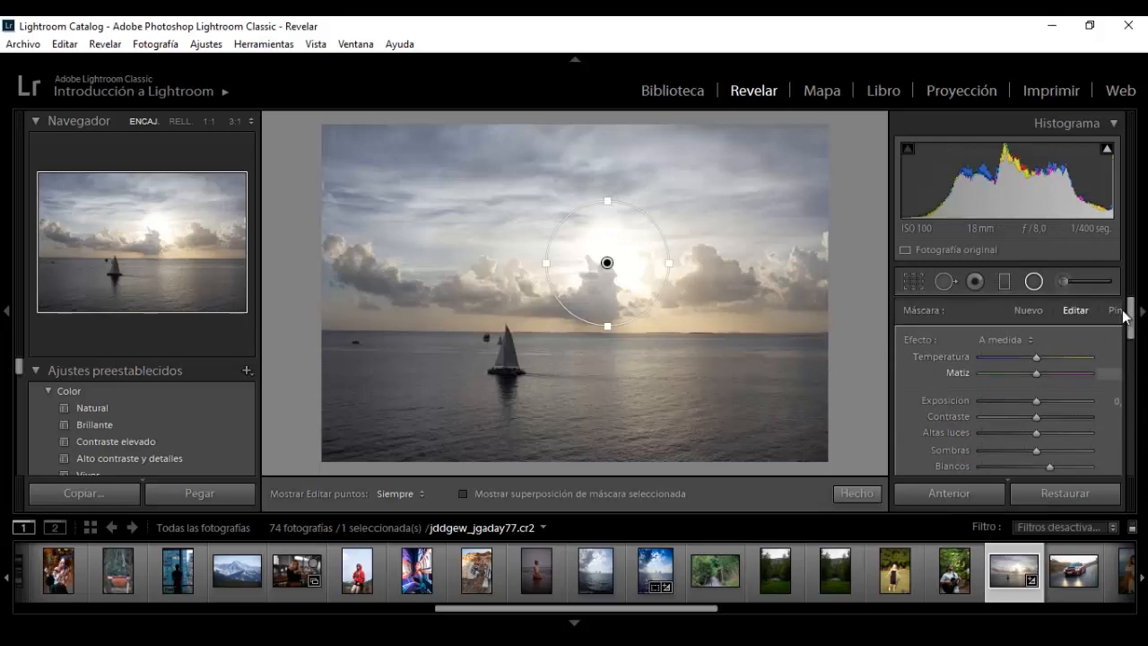
{"action": "left_click_drag", "start_coordinate": [1132, 332], "coordinate": [1122, 305]}
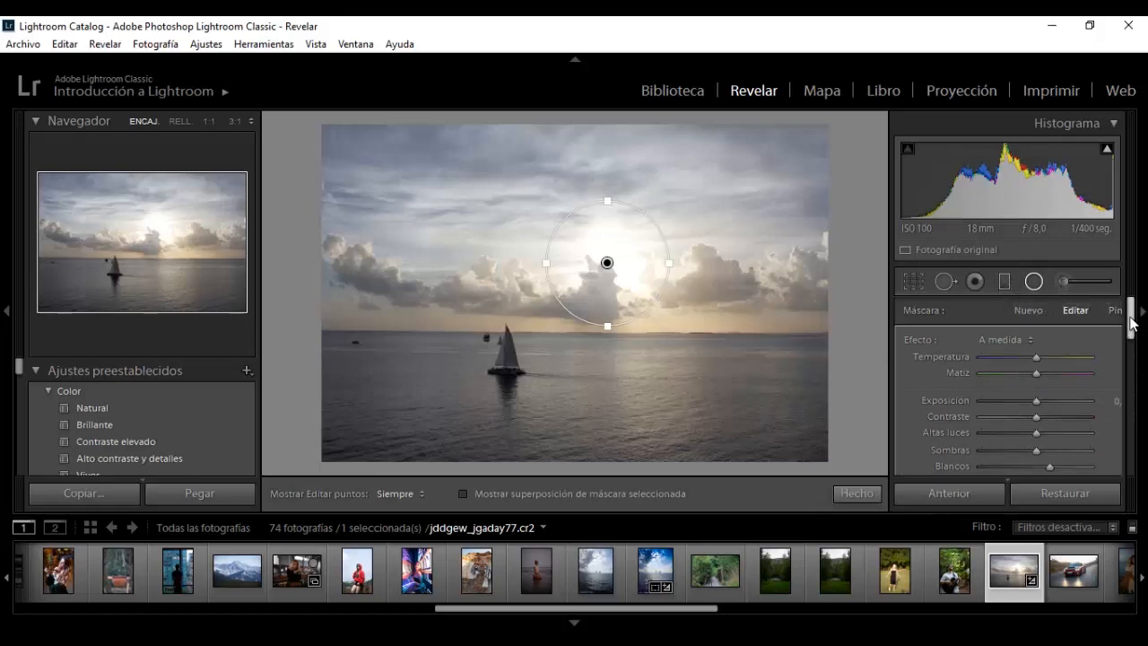
{"action": "mouse_move", "coordinate": [1129, 314]}
{"action": "left_mouse_down"}
{"action": "mouse_move", "coordinate": [1131, 389]}
{"action": "mouse_move", "coordinate": [1136, 310]}
{"action": "left_mouse_up"}
- Add a graduated filter over the sailboat photo's sky down to the horizon, with Saturación and Claridad well above neutral
{"action": "left_click", "coordinate": [1007, 281]}
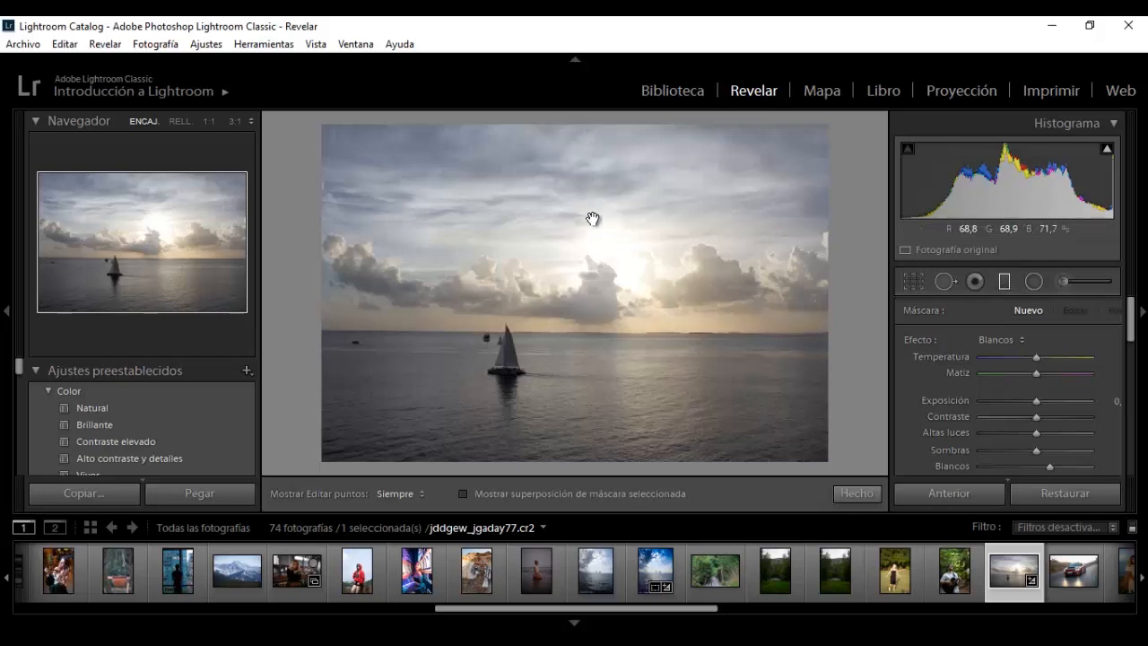
{"action": "left_click_drag", "start_coordinate": [589, 205], "coordinate": [585, 332]}
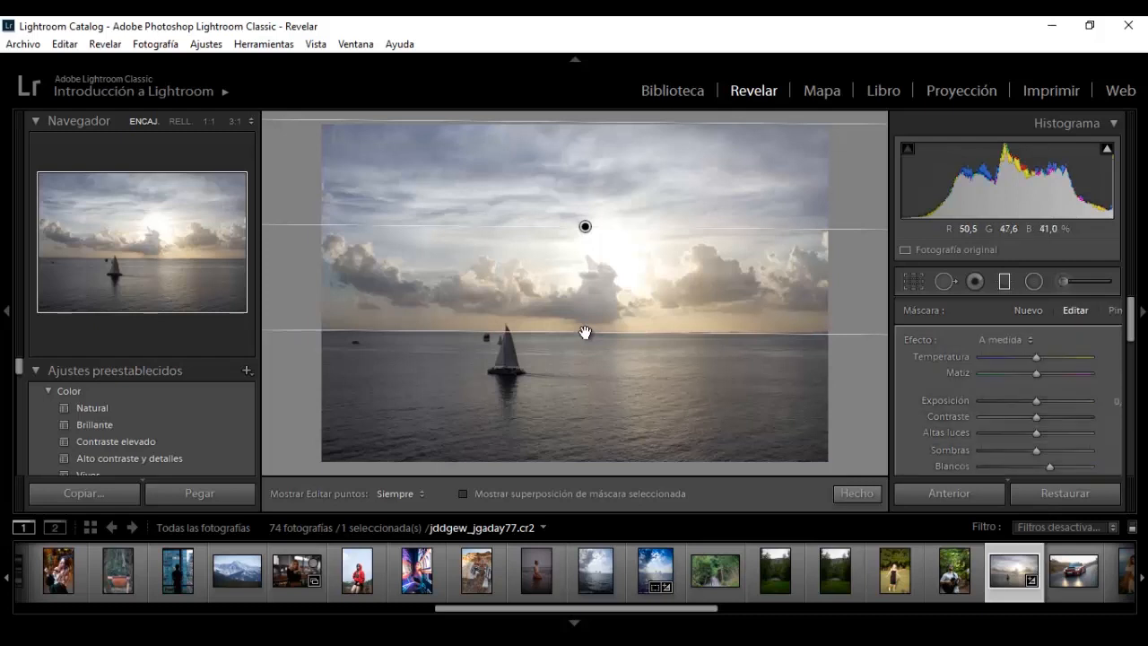
{"action": "left_click_drag", "start_coordinate": [1131, 329], "coordinate": [1132, 376]}
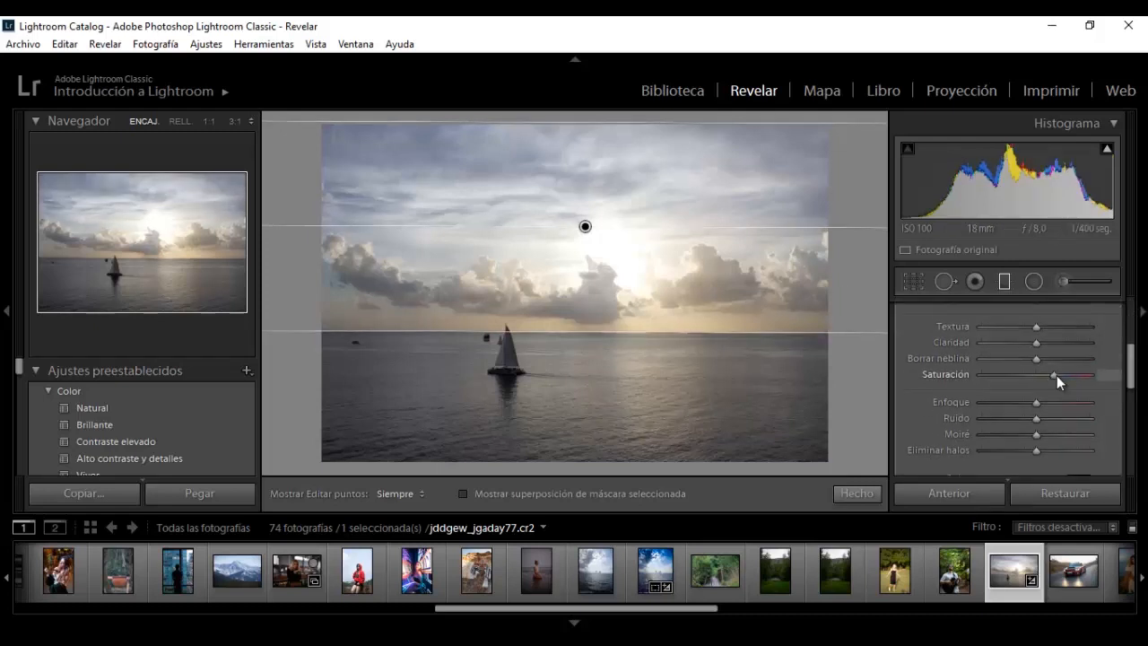
{"action": "left_click_drag", "start_coordinate": [1057, 375], "coordinate": [1064, 378]}
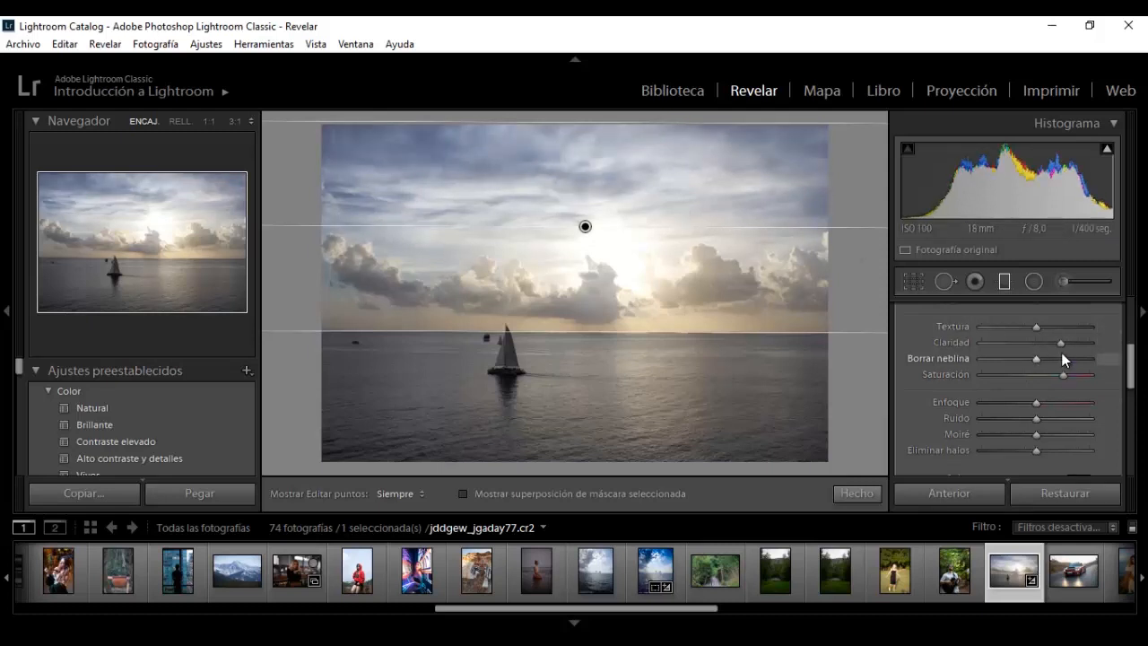
{"action": "left_click_drag", "start_coordinate": [1061, 346], "coordinate": [1075, 343]}
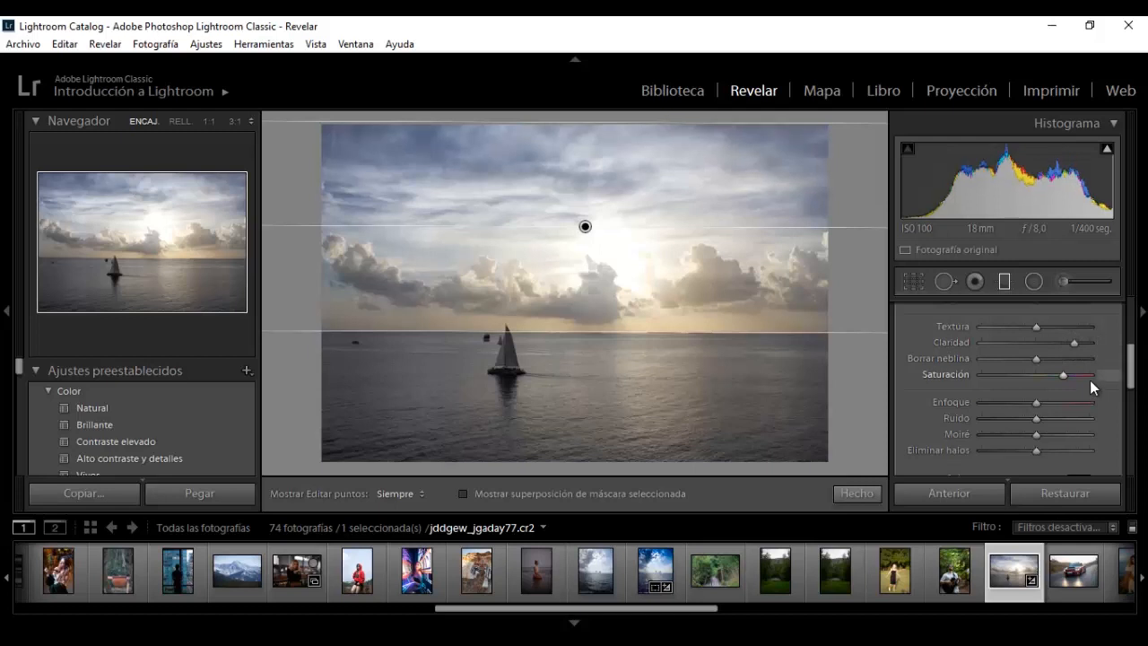
- Set the sky filter's Exposición just below neutral and its Altas luces moderately below neutral
{"action": "left_click_drag", "start_coordinate": [1135, 369], "coordinate": [1135, 322]}
{"action": "left_click_drag", "start_coordinate": [1032, 396], "coordinate": [1027, 398]}
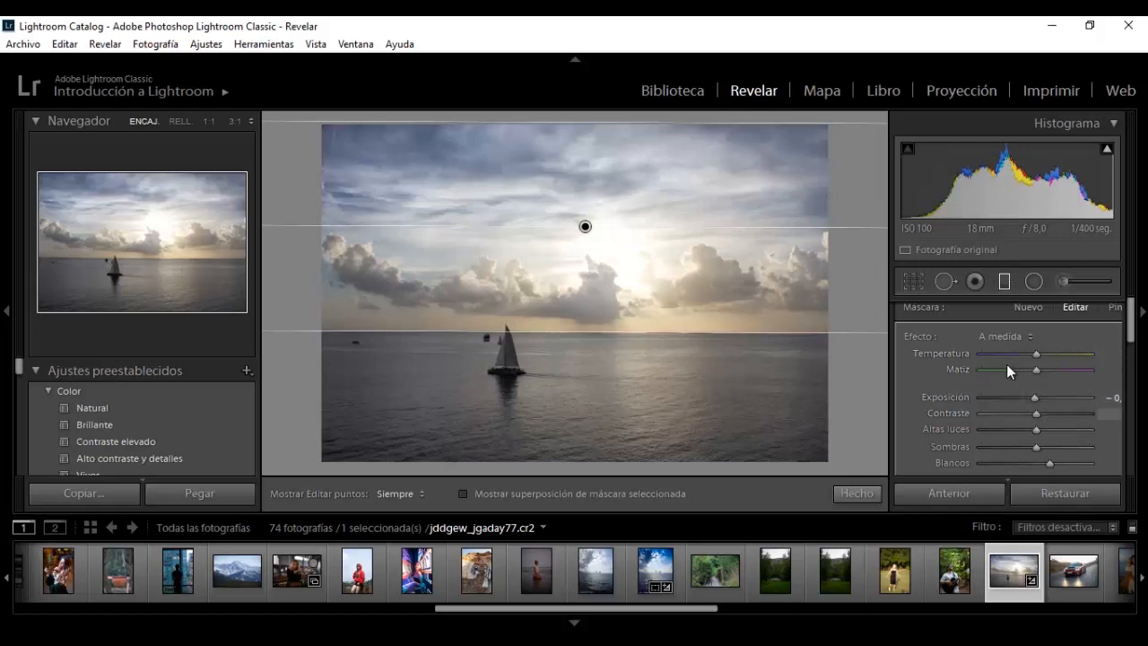
{"action": "left_click", "coordinate": [1014, 429]}
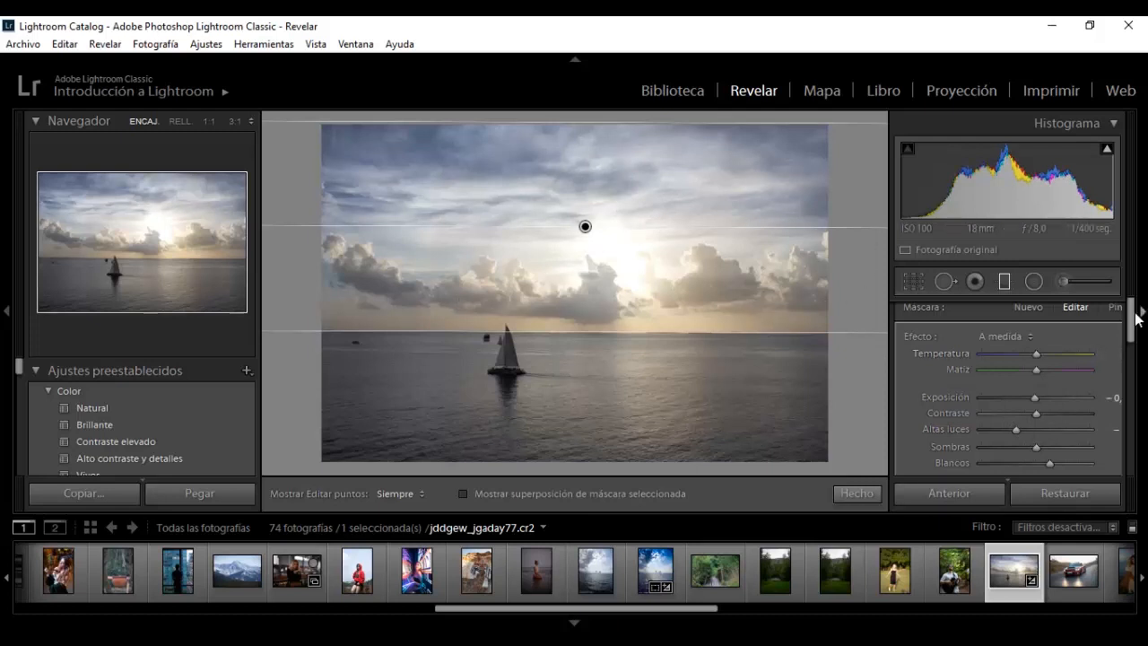
{"action": "left_click_drag", "start_coordinate": [1132, 317], "coordinate": [1132, 314]}
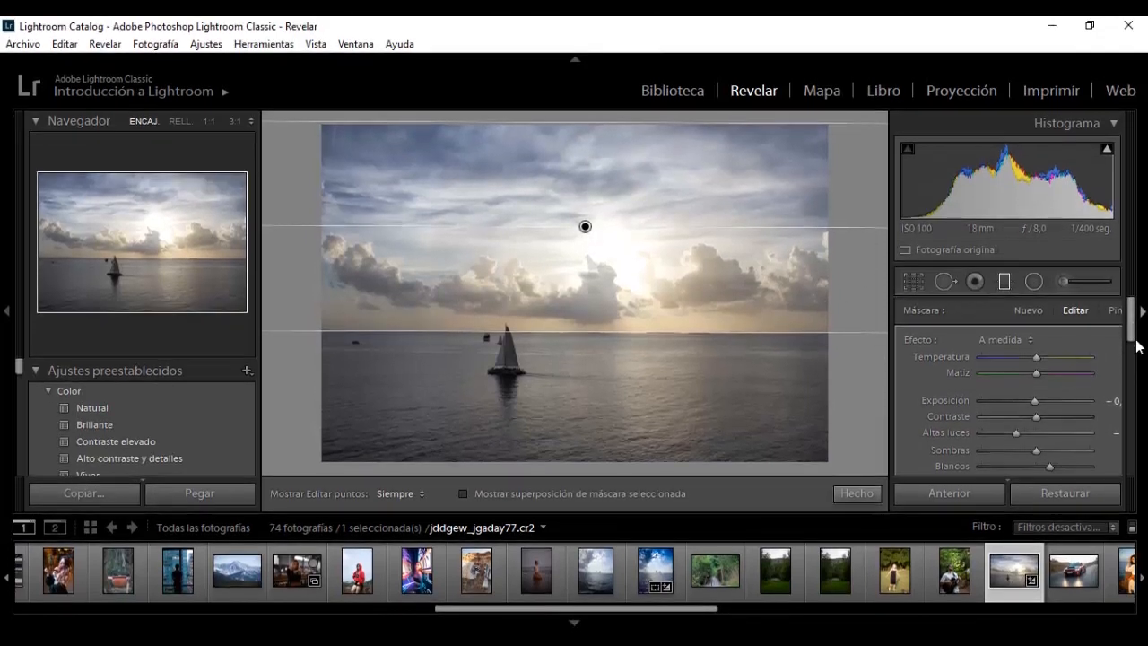
- Reduce the sky filter's Saturación to slightly above neutral, finish the filter, and compare the photo before and after side by side
{"action": "scroll", "coordinate": [1099, 368], "scroll_direction": "down", "scroll_amount": 5}
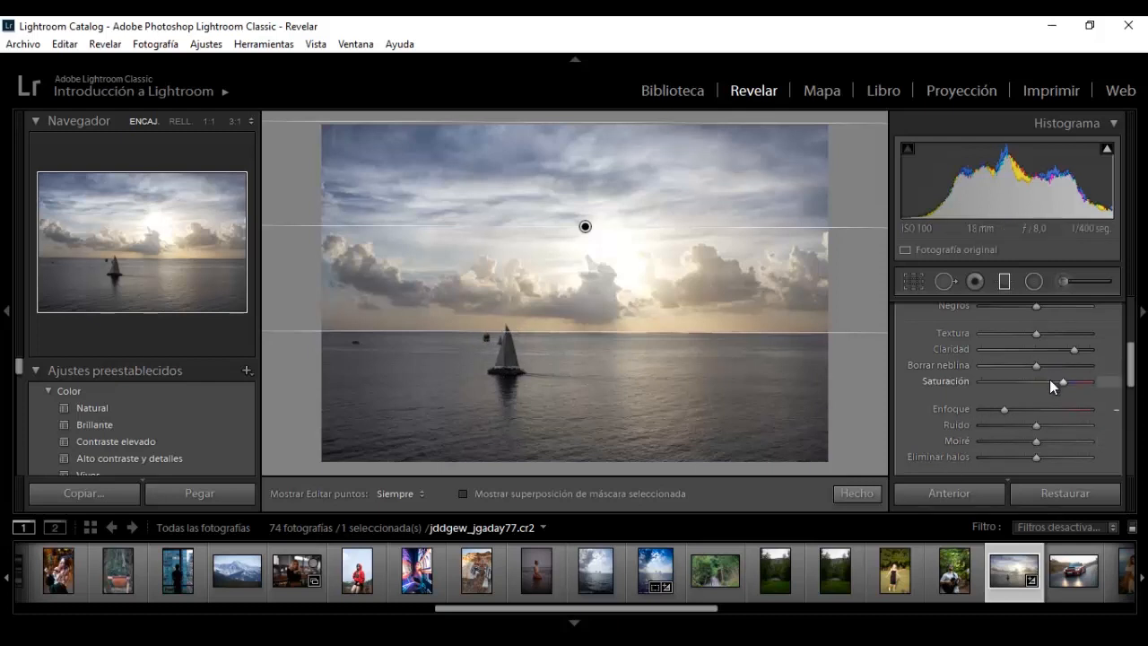
{"action": "mouse_move", "coordinate": [1052, 381]}
{"action": "left_mouse_down"}
{"action": "mouse_move", "coordinate": [1024, 383]}
{"action": "mouse_move", "coordinate": [1048, 383]}
{"action": "left_mouse_up"}
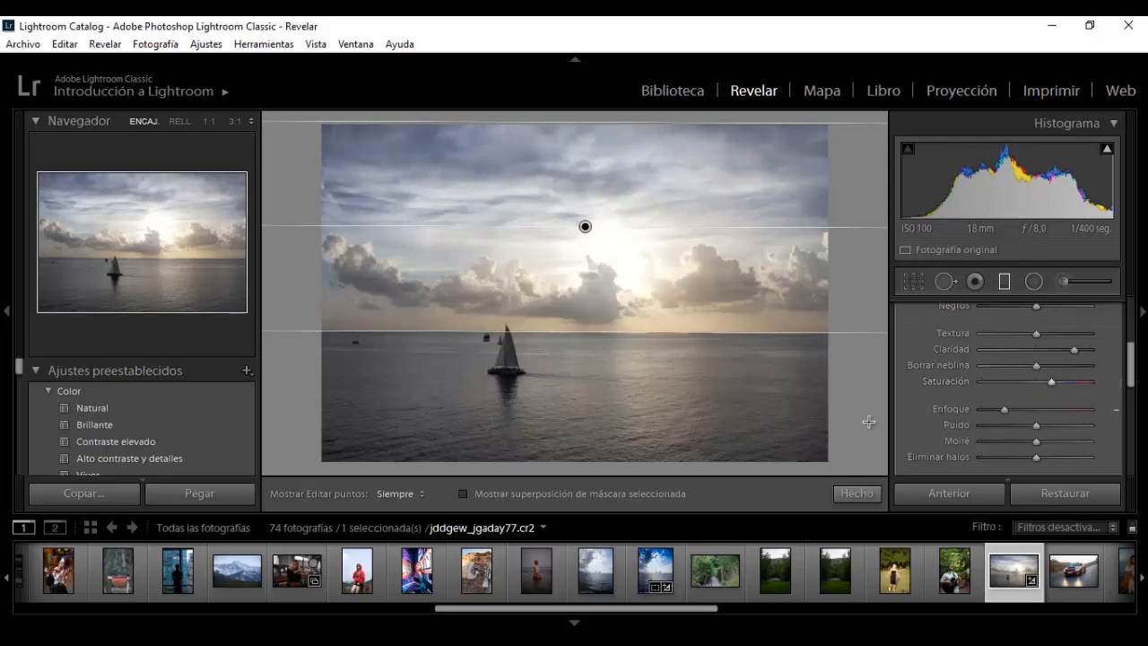
{"action": "left_click", "coordinate": [857, 493]}
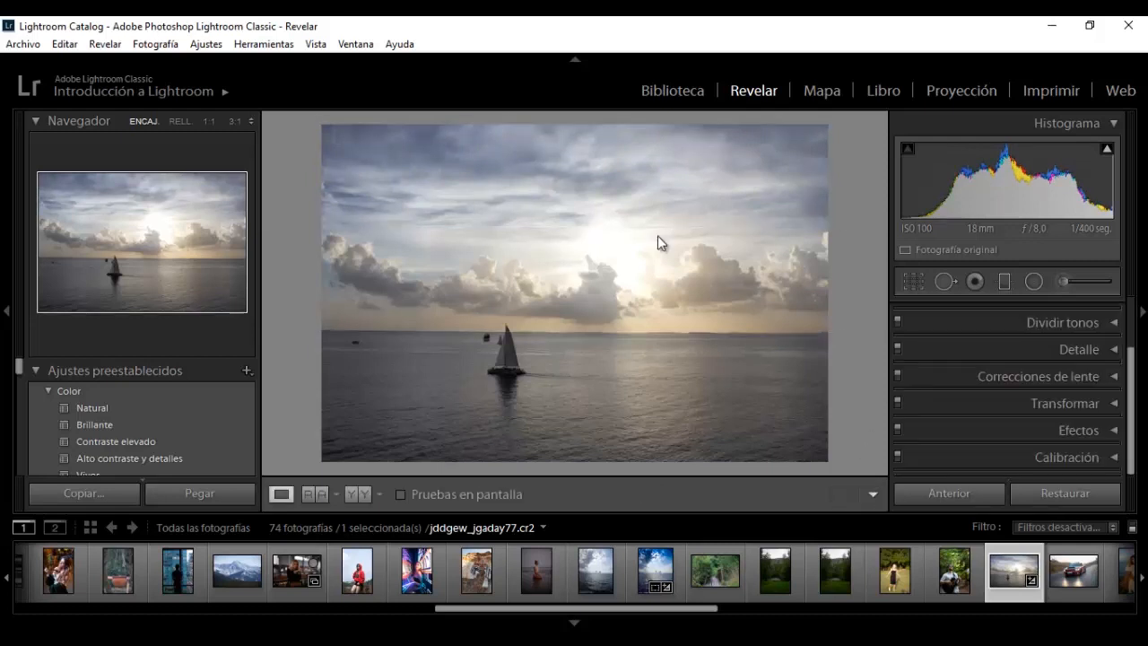
{"action": "key", "text": "y"}
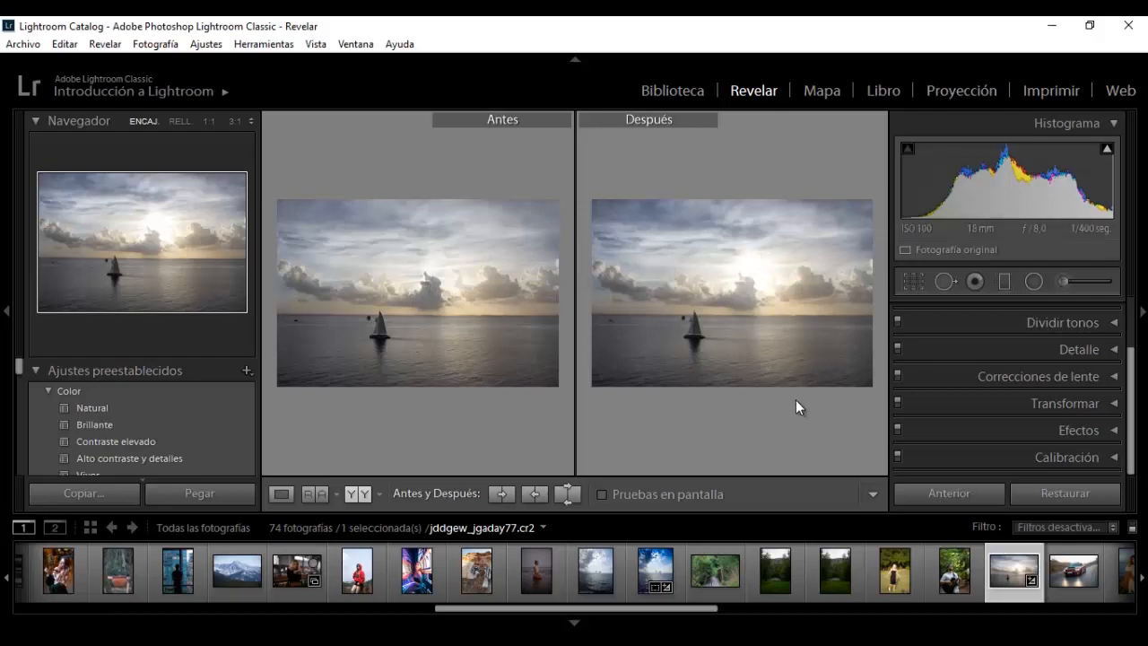
{"action": "key", "text": "y"}
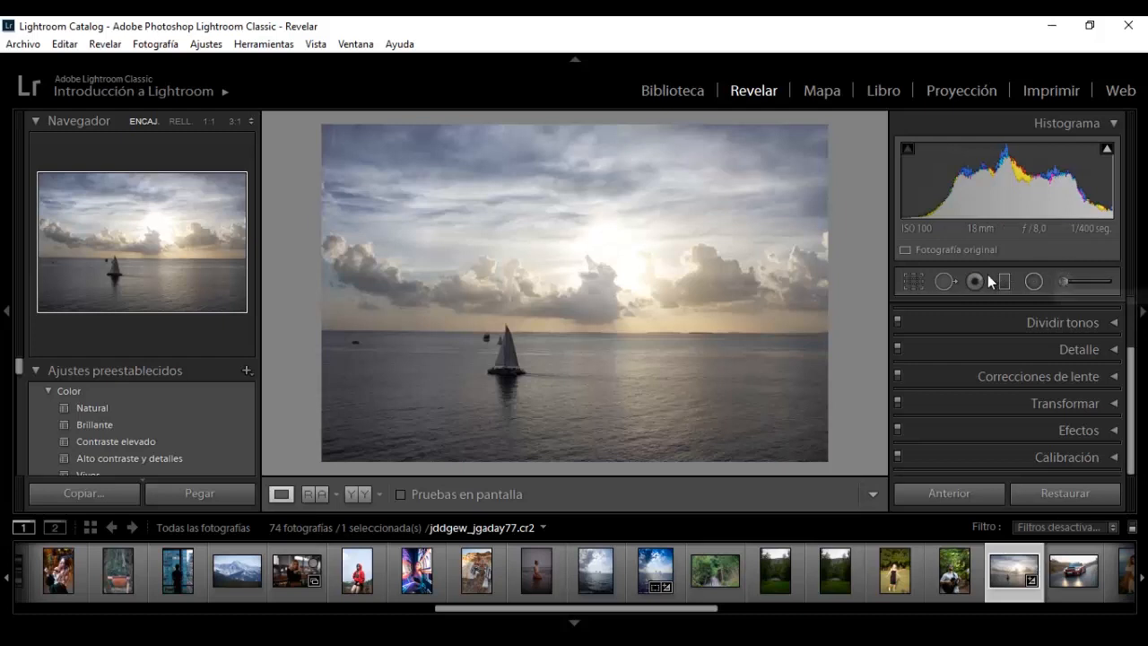
- Set up an adjustment brush with Sombras and Negros moderately below neutral and a smaller Tamaño
{"action": "left_click", "coordinate": [1063, 283]}
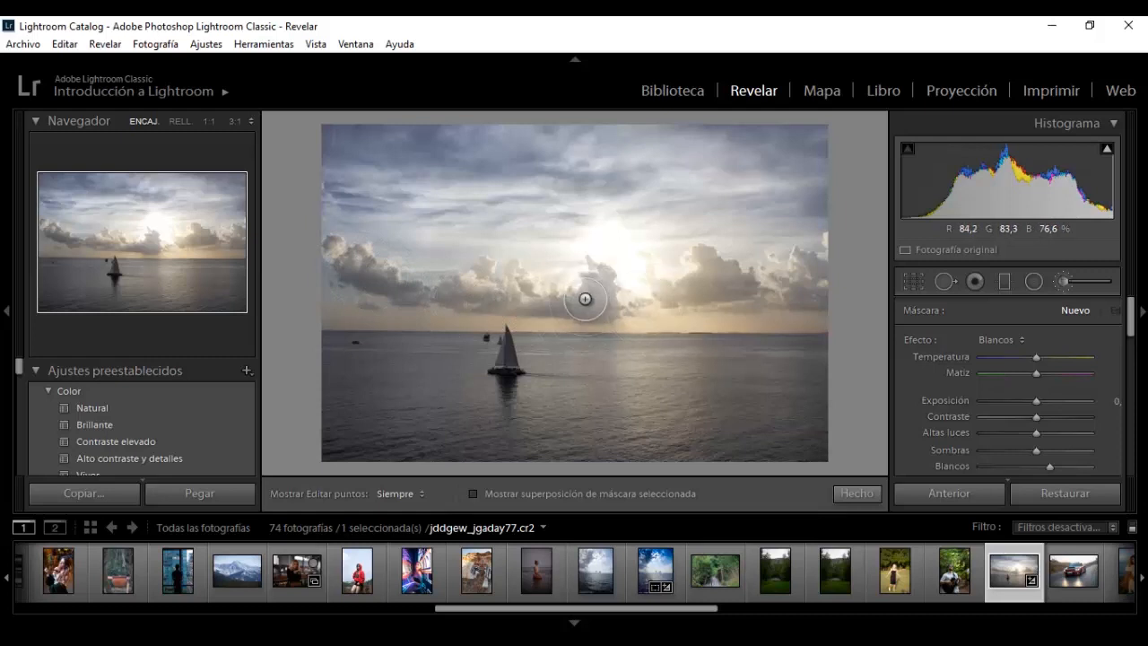
{"action": "left_click", "coordinate": [1127, 324]}
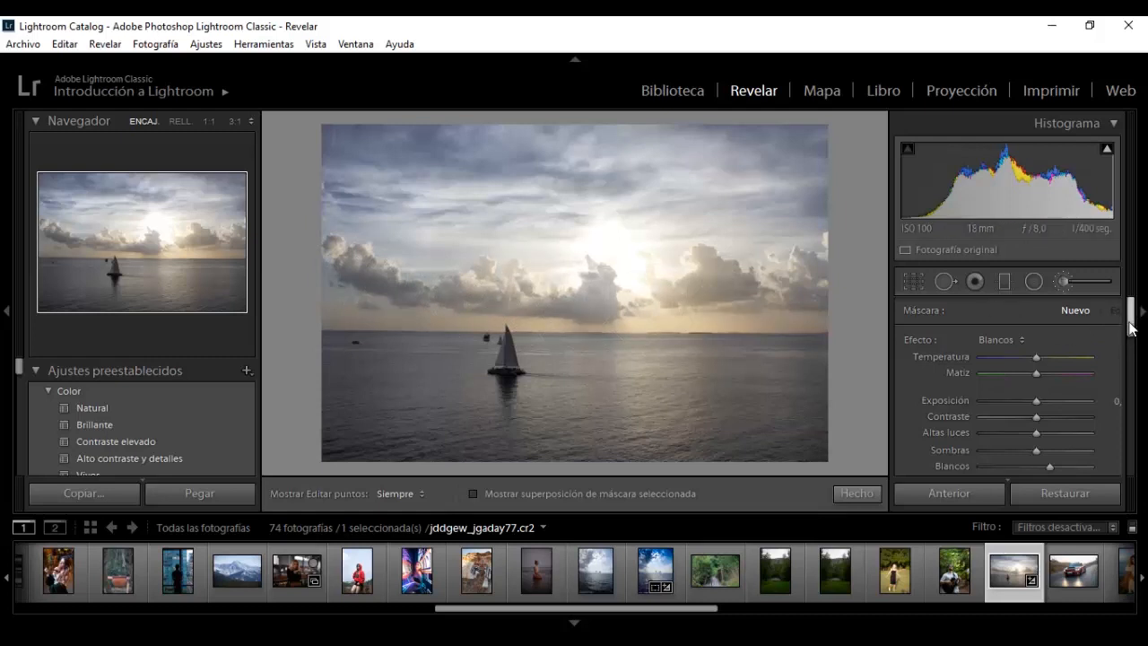
{"action": "left_click_drag", "start_coordinate": [1129, 330], "coordinate": [1128, 349]}
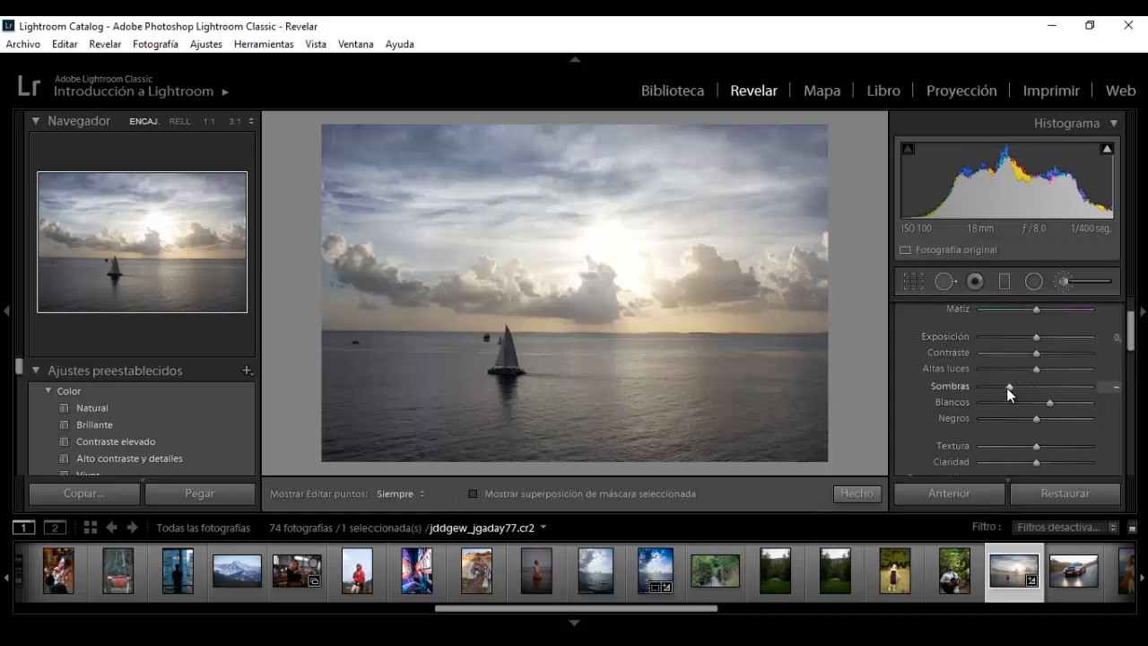
{"action": "left_click_drag", "start_coordinate": [1023, 419], "coordinate": [1002, 418]}
{"action": "scroll", "coordinate": [1115, 315], "scroll_direction": "up", "scroll_amount": 2}
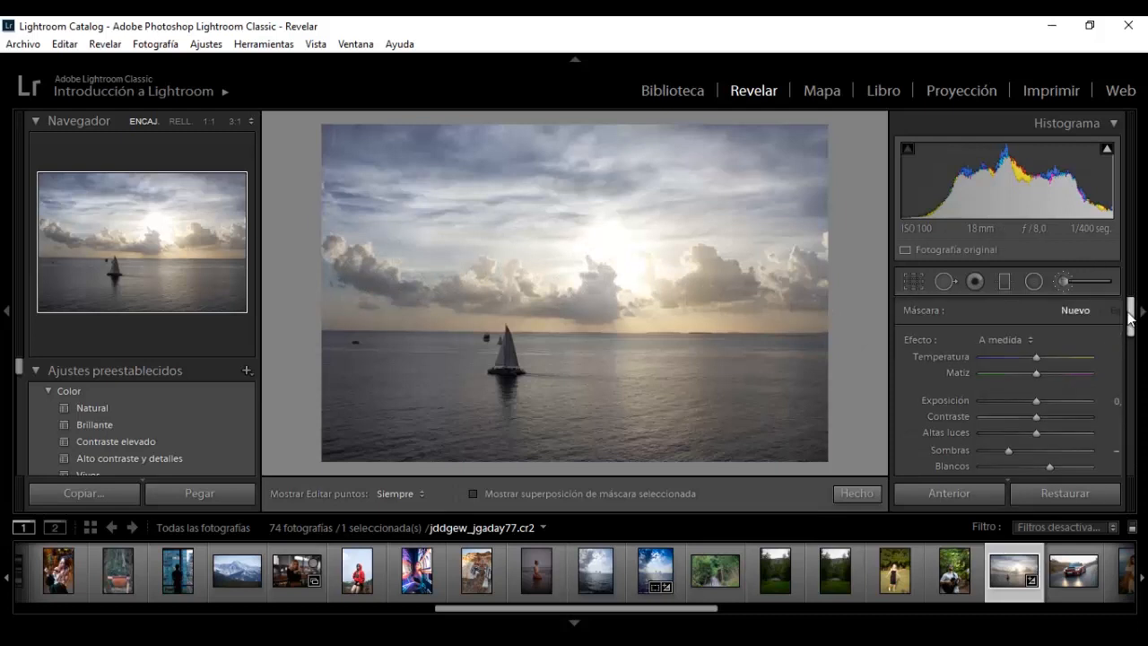
{"action": "left_click_drag", "start_coordinate": [1130, 316], "coordinate": [1130, 388]}
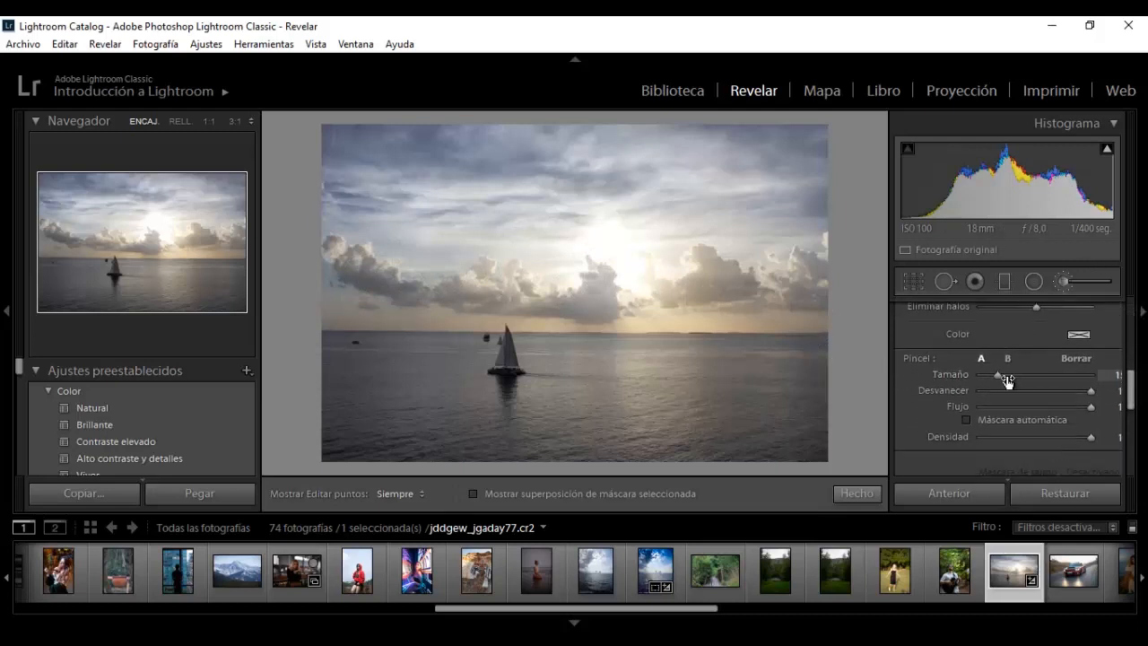
{"action": "left_click_drag", "start_coordinate": [1007, 377], "coordinate": [988, 374]}
- Paint the darkening brush over the band of clouds above the horizon, across the whole width of the photo
{"action": "key", "text": "h"}
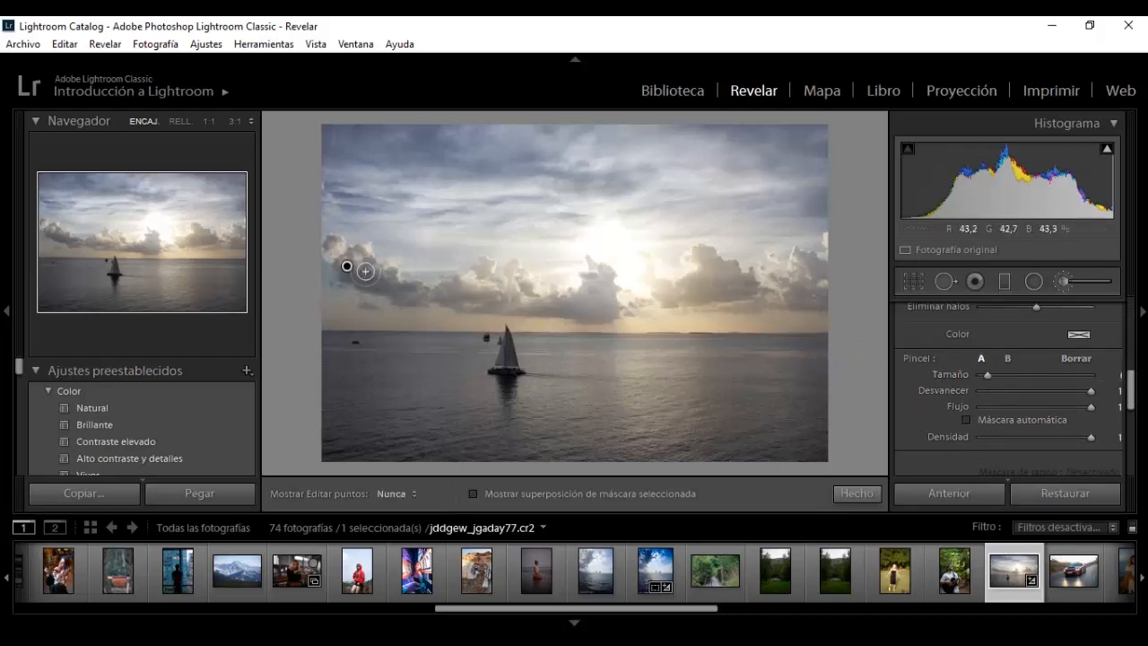
{"action": "mouse_move", "coordinate": [365, 271]}
{"action": "left_mouse_down"}
{"action": "mouse_move", "coordinate": [401, 290]}
{"action": "mouse_move", "coordinate": [341, 259]}
{"action": "mouse_move", "coordinate": [378, 280]}
{"action": "left_mouse_up"}
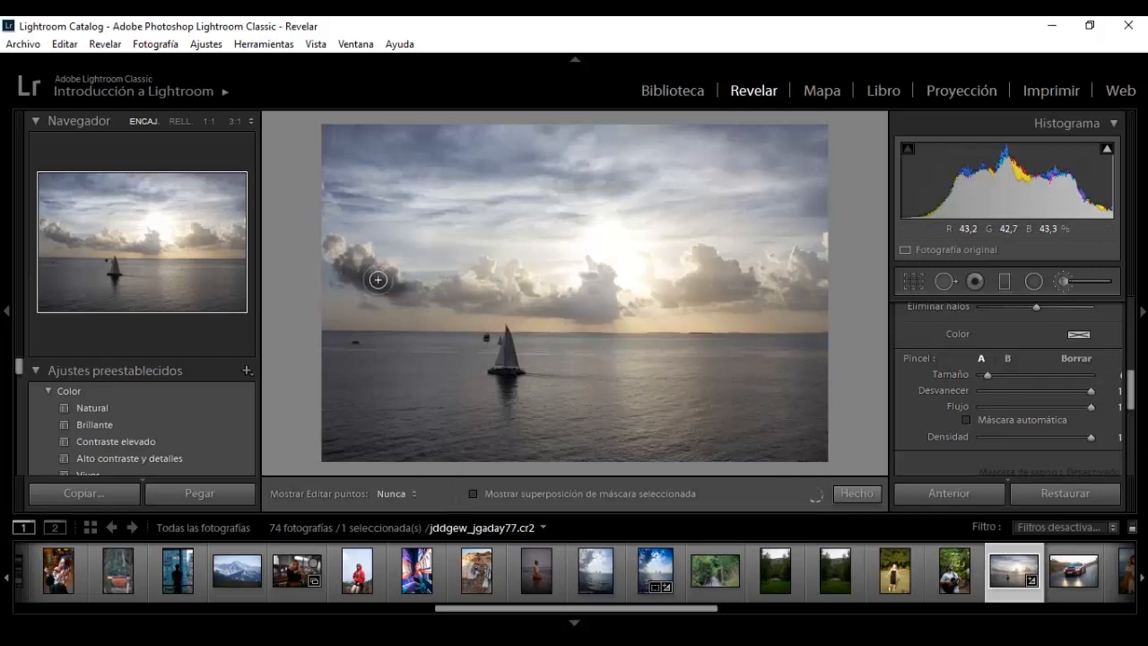
{"action": "key", "text": "h"}
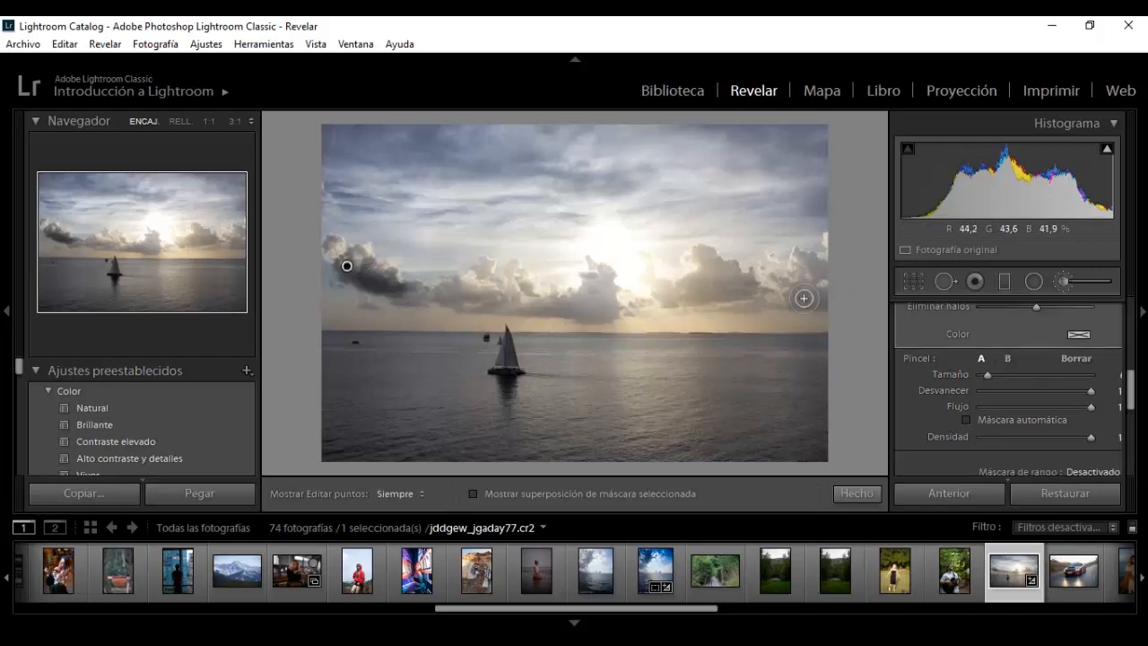
{"action": "key", "text": "h"}
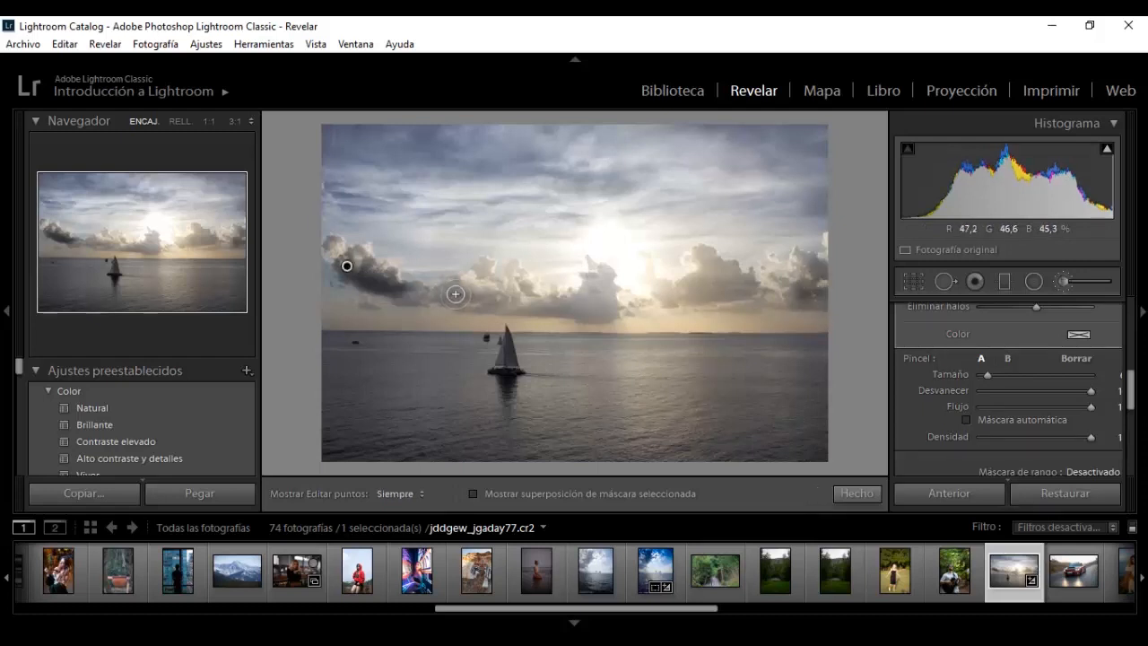
{"action": "mouse_move", "coordinate": [470, 292]}
{"action": "left_mouse_down"}
{"action": "mouse_move", "coordinate": [574, 310]}
{"action": "mouse_move", "coordinate": [594, 297]}
{"action": "left_mouse_up"}
{"action": "mouse_move", "coordinate": [738, 295]}
{"action": "left_mouse_down"}
{"action": "mouse_move", "coordinate": [714, 293]}
{"action": "mouse_move", "coordinate": [736, 286]}
{"action": "mouse_move", "coordinate": [725, 270]}
{"action": "mouse_move", "coordinate": [708, 285]}
{"action": "left_mouse_up"}
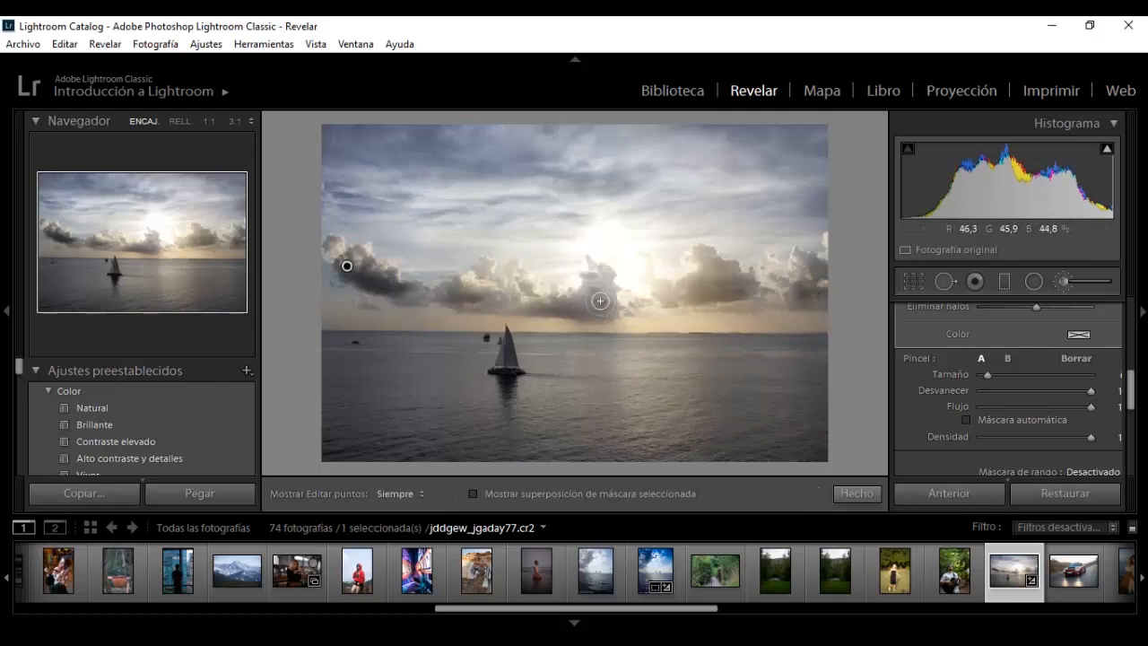
{"action": "left_click_drag", "start_coordinate": [600, 301], "coordinate": [589, 301]}
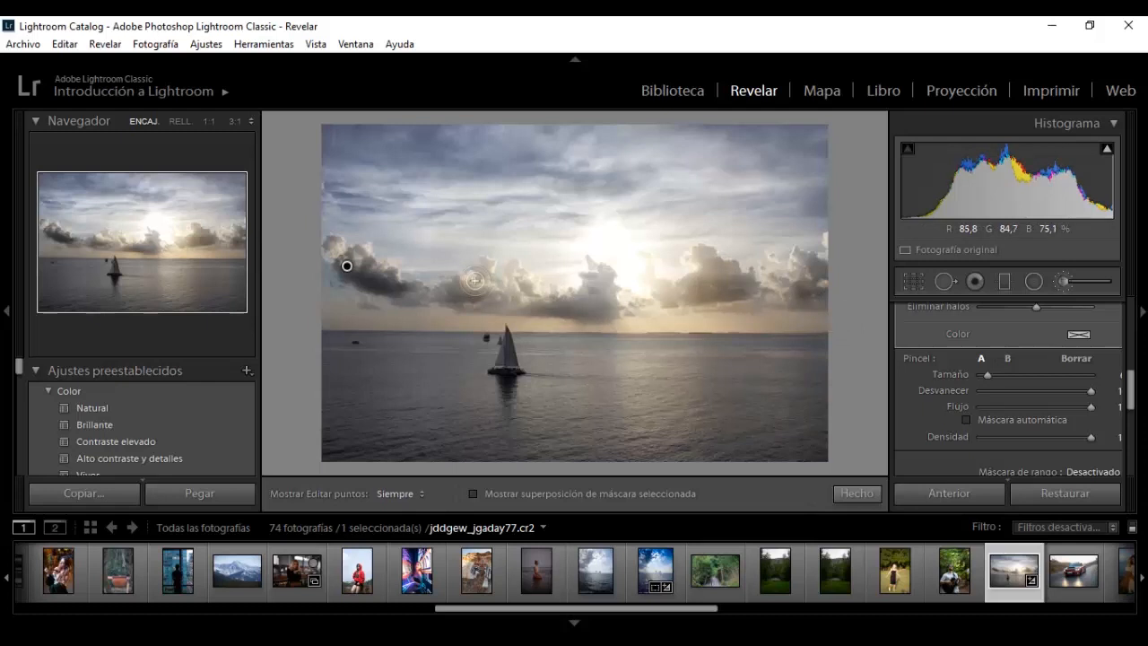
{"action": "mouse_move", "coordinate": [501, 299]}
{"action": "left_mouse_down"}
{"action": "mouse_move", "coordinate": [639, 338]}
{"action": "mouse_move", "coordinate": [770, 333]}
{"action": "mouse_move", "coordinate": [394, 303]}
{"action": "mouse_move", "coordinate": [350, 257]}
{"action": "left_mouse_up"}
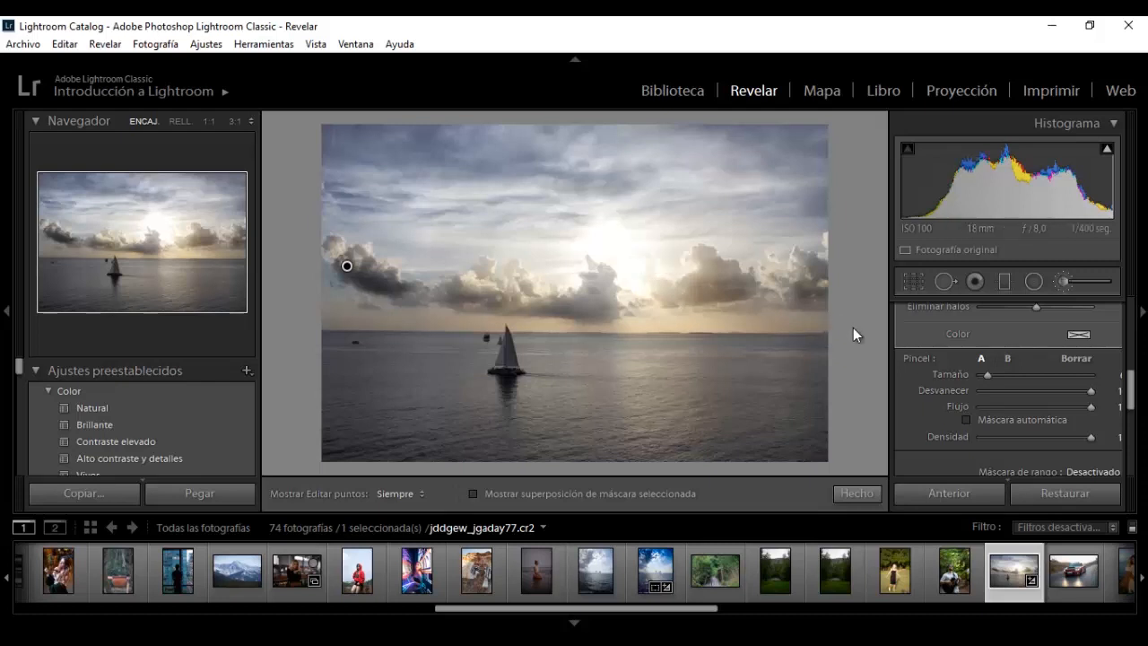
- Soften the cloud brush by raising Sombras and Negros to only slightly below neutral
{"action": "scroll", "coordinate": [1115, 387], "scroll_direction": "up", "scroll_amount": 2}
{"action": "scroll", "coordinate": [1115, 388], "scroll_direction": "up", "scroll_amount": 2}
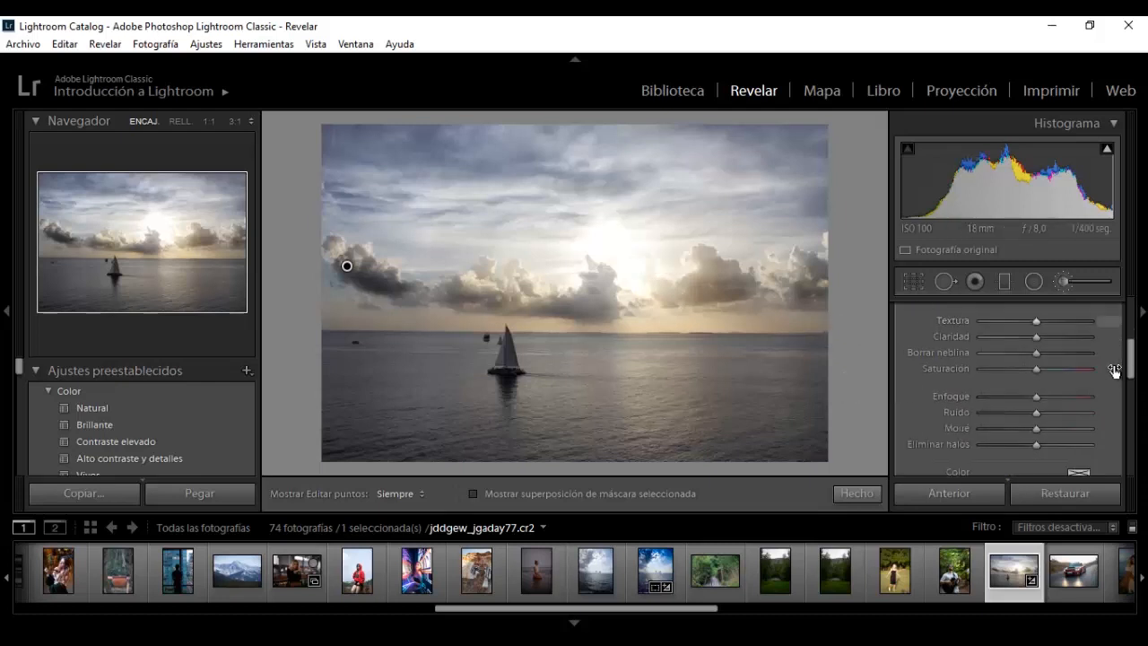
{"action": "scroll", "coordinate": [1115, 370], "scroll_direction": "down", "scroll_amount": 1}
{"action": "left_click_drag", "start_coordinate": [1131, 356], "coordinate": [1131, 333]}
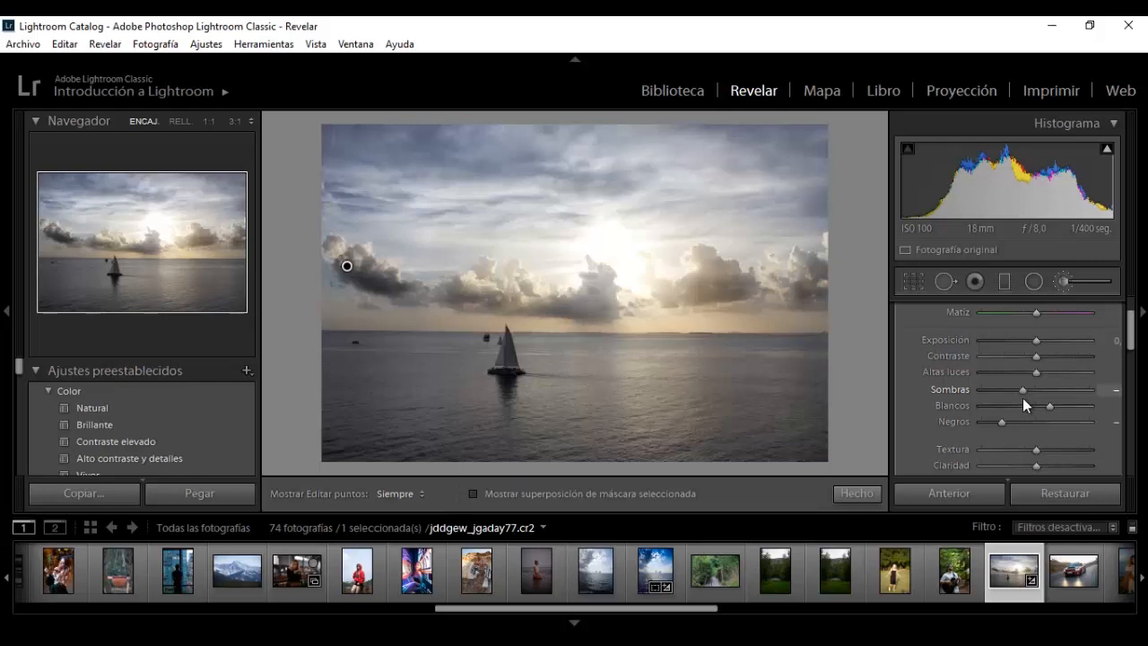
{"action": "left_click", "coordinate": [1031, 421]}
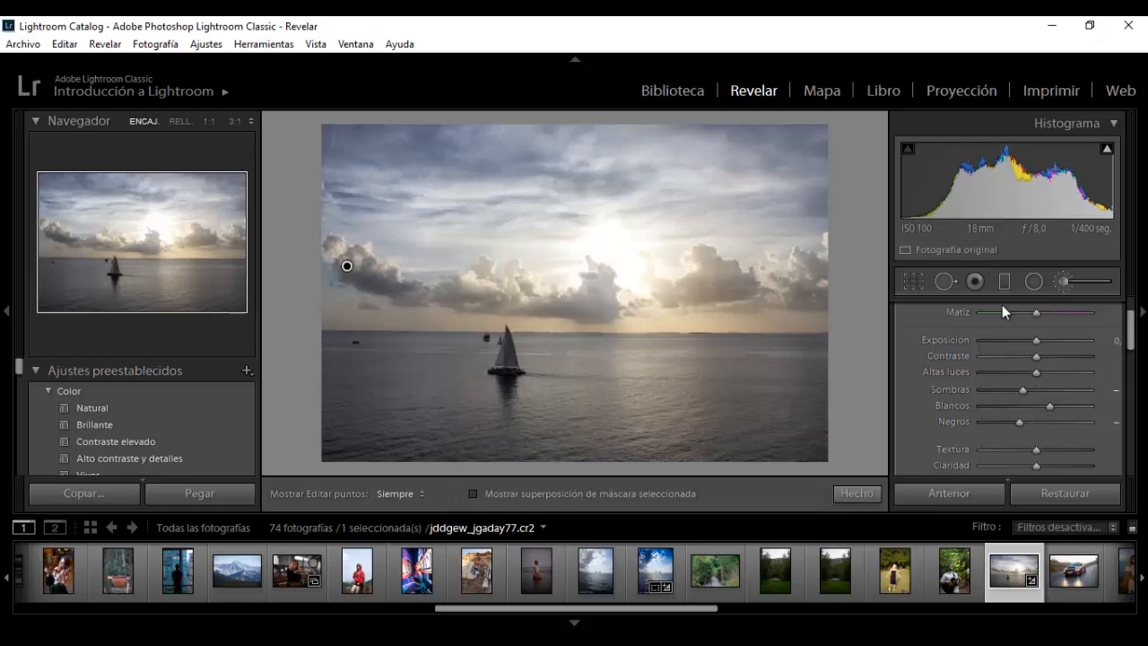
- Start a new brush mask with a much cooler Temperatura, neutral Sombras and Blancos, and a larger Tamaño
{"action": "scroll", "coordinate": [1136, 341], "scroll_direction": "up", "scroll_amount": 2}
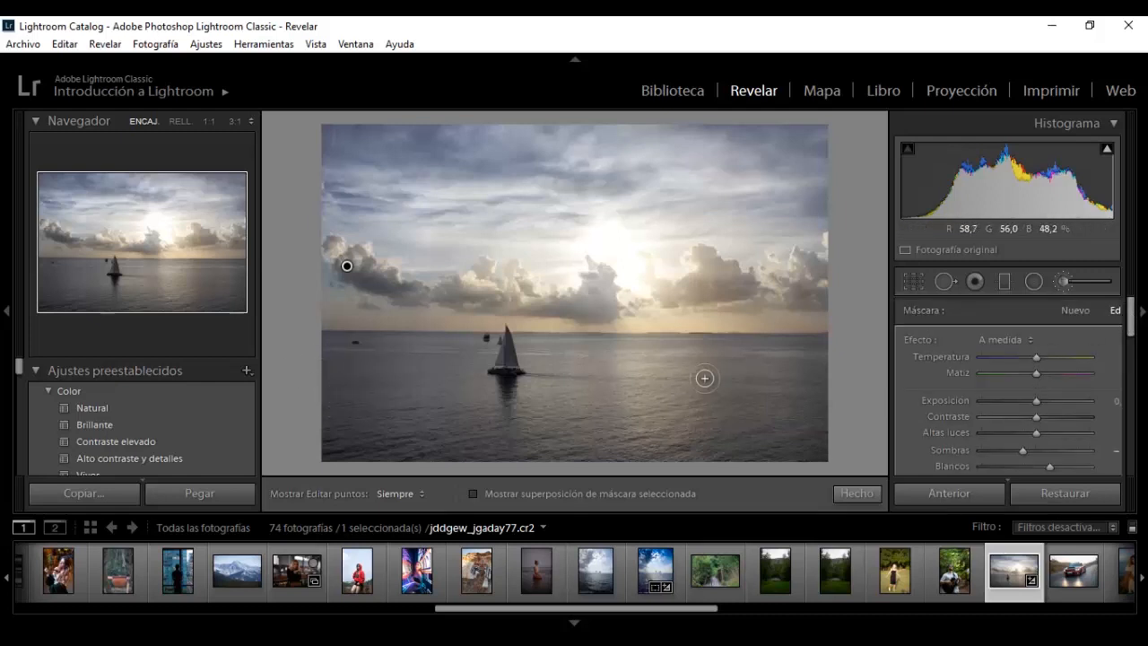
{"action": "left_click", "coordinate": [1078, 309]}
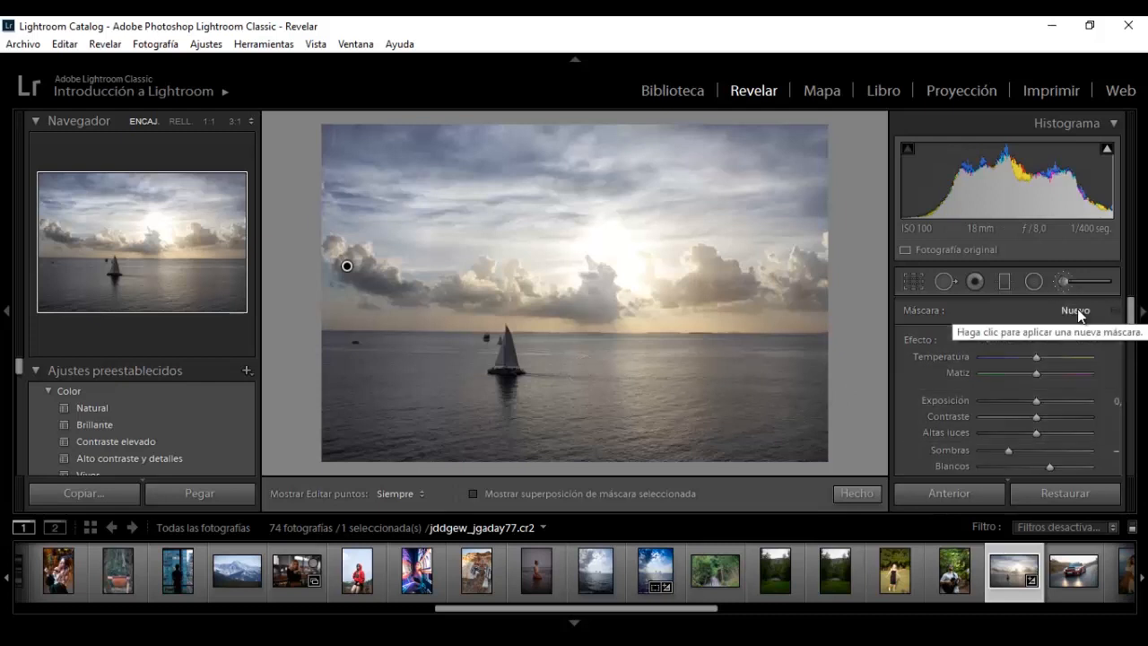
{"action": "left_click", "coordinate": [1003, 357]}
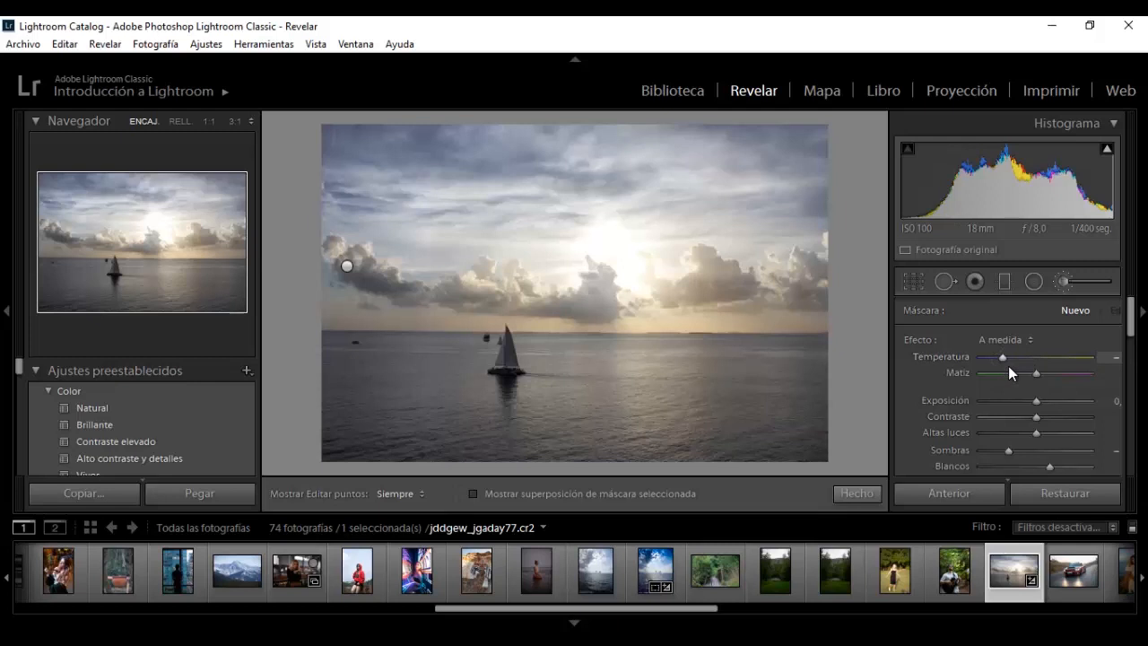
{"action": "left_click", "coordinate": [1037, 448]}
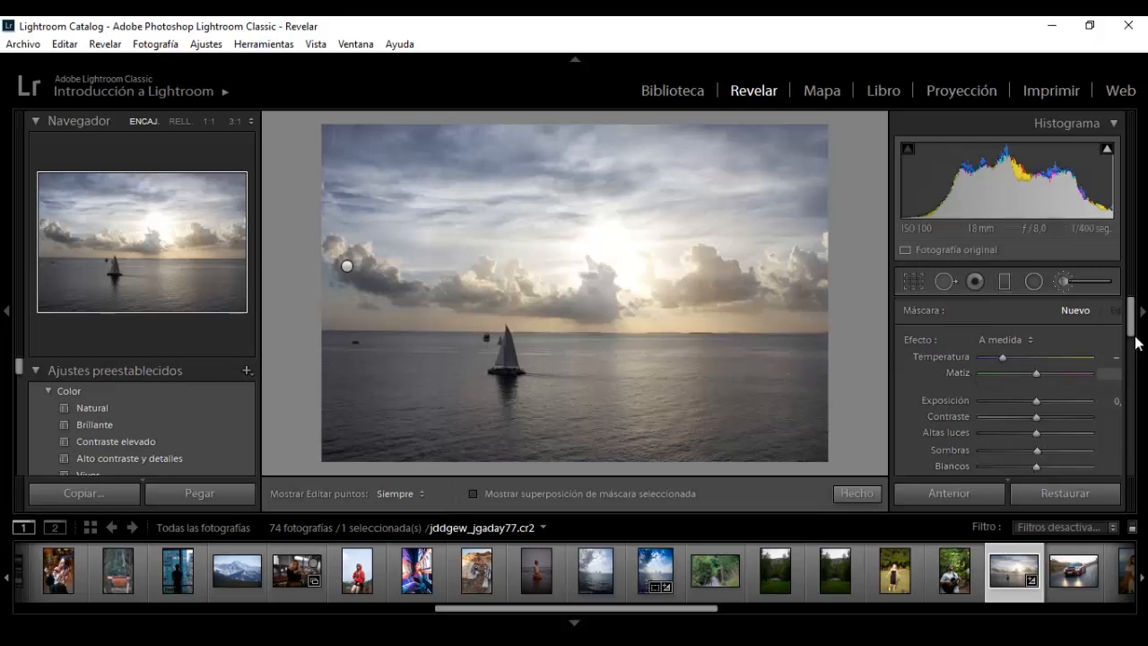
{"action": "scroll", "coordinate": [1094, 400], "scroll_direction": "down", "scroll_amount": 5}
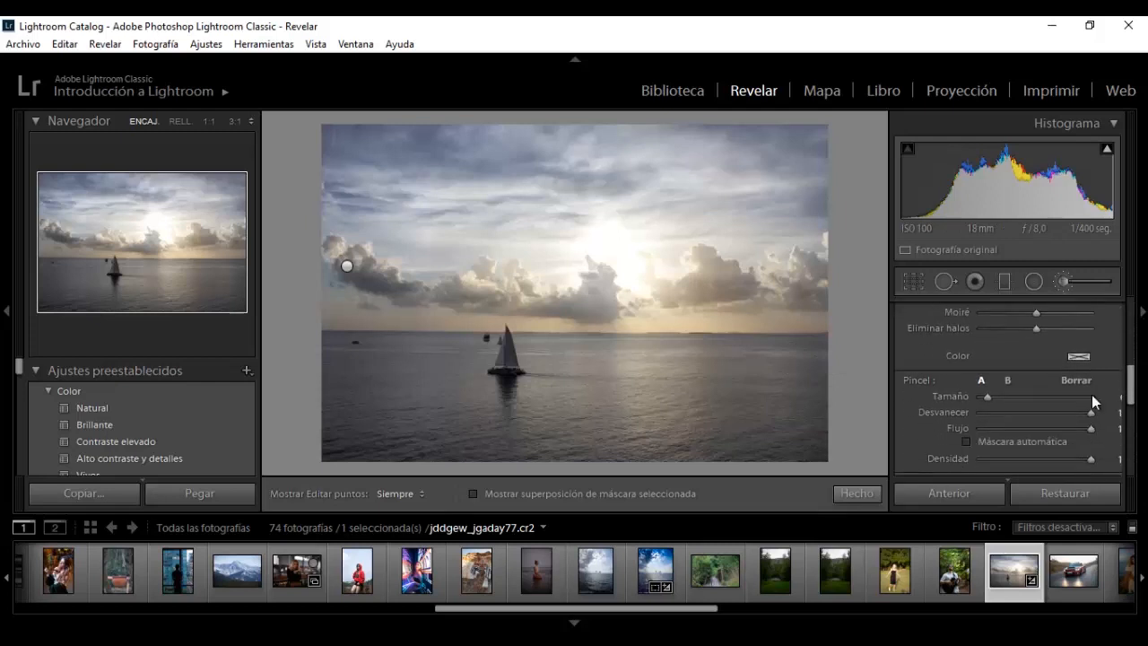
{"action": "left_click", "coordinate": [1001, 398]}
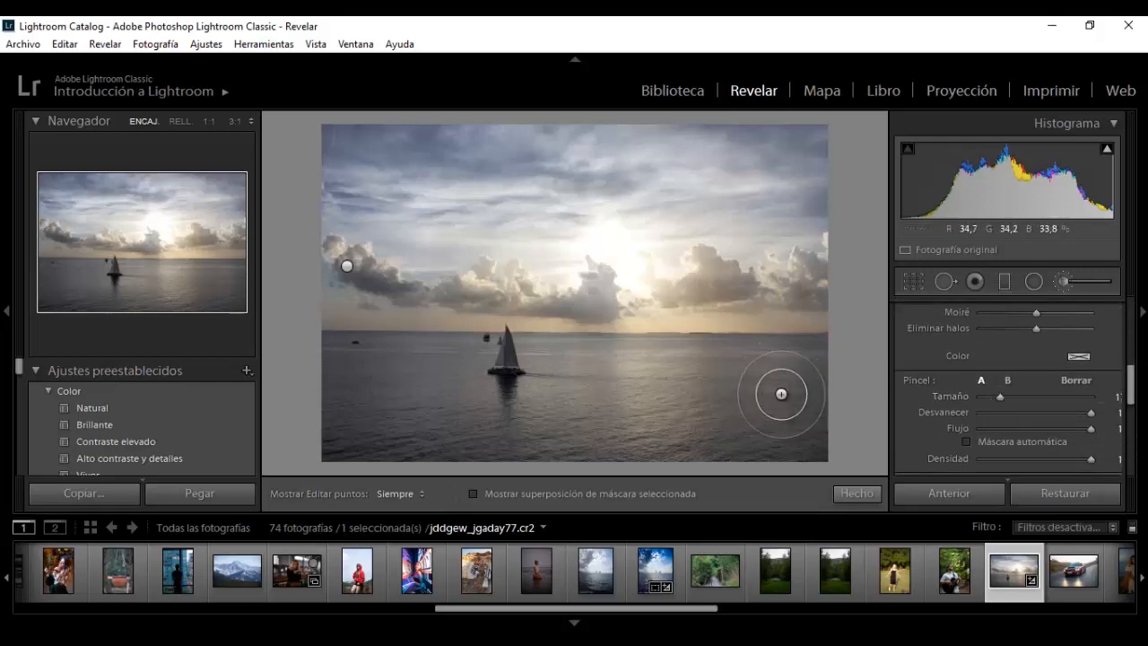
- Paint the cool blue brush over the entire sea up to the horizon, including around the sailboat
{"action": "mouse_move", "coordinate": [781, 394]}
{"action": "left_mouse_down"}
{"action": "mouse_move", "coordinate": [736, 418]}
{"action": "mouse_move", "coordinate": [799, 429]}
{"action": "mouse_move", "coordinate": [808, 390]}
{"action": "mouse_move", "coordinate": [769, 369]}
{"action": "mouse_move", "coordinate": [799, 364]}
{"action": "mouse_move", "coordinate": [736, 352]}
{"action": "left_mouse_up"}
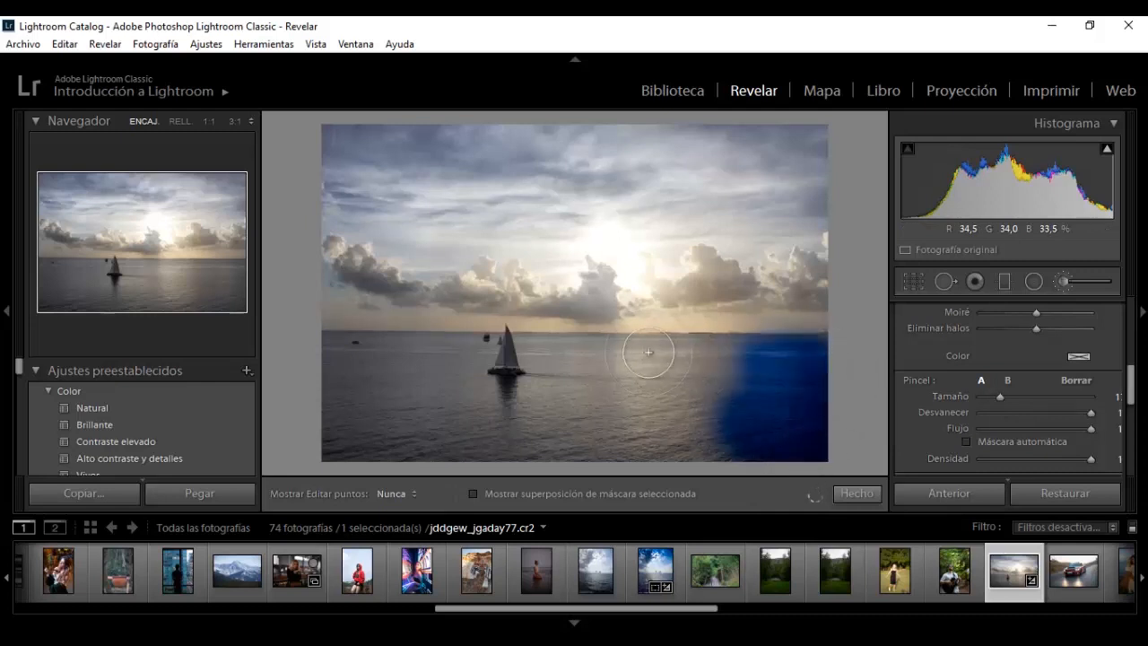
{"action": "left_click_drag", "start_coordinate": [649, 352], "coordinate": [559, 354]}
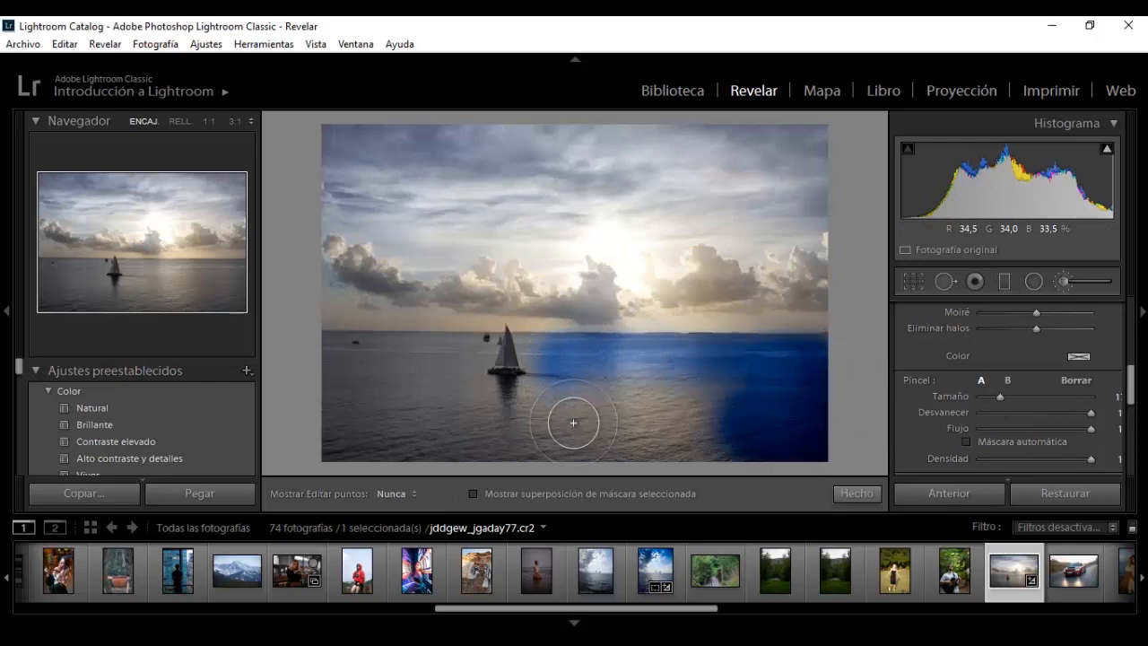
{"action": "mouse_move", "coordinate": [574, 422]}
{"action": "left_mouse_down"}
{"action": "mouse_move", "coordinate": [579, 440]}
{"action": "mouse_move", "coordinate": [715, 444]}
{"action": "mouse_move", "coordinate": [743, 405]}
{"action": "mouse_move", "coordinate": [605, 389]}
{"action": "mouse_move", "coordinate": [520, 425]}
{"action": "left_mouse_up"}
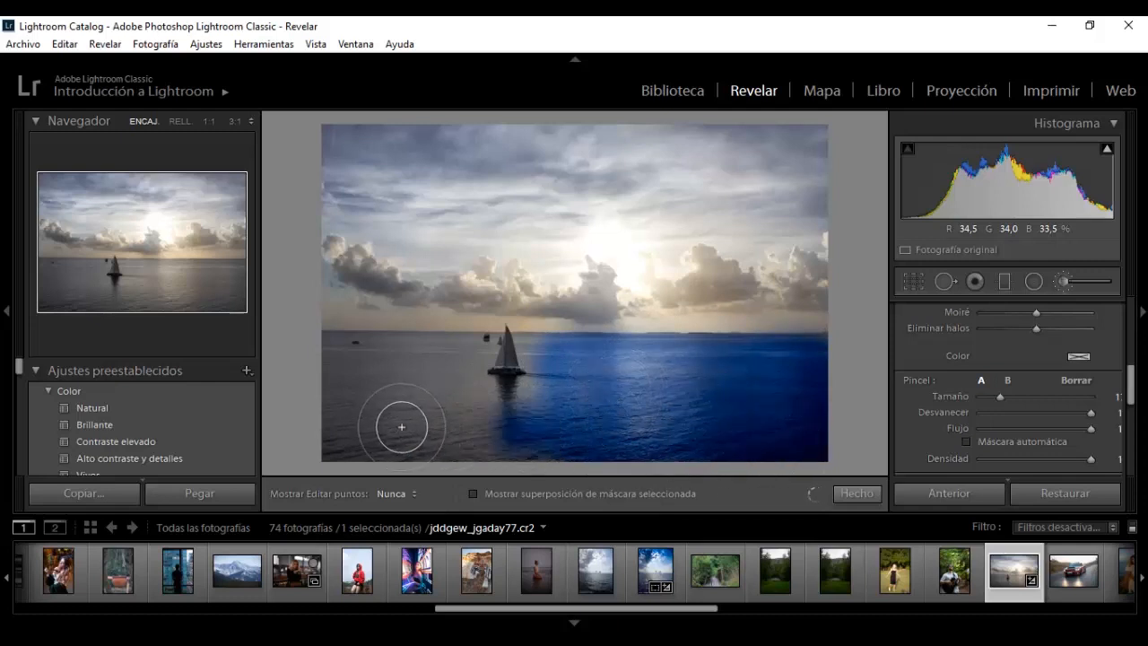
{"action": "mouse_move", "coordinate": [402, 427]}
{"action": "left_mouse_down"}
{"action": "mouse_move", "coordinate": [354, 434]}
{"action": "mouse_move", "coordinate": [337, 418]}
{"action": "mouse_move", "coordinate": [326, 361]}
{"action": "mouse_move", "coordinate": [433, 365]}
{"action": "mouse_move", "coordinate": [414, 367]}
{"action": "mouse_move", "coordinate": [444, 370]}
{"action": "mouse_move", "coordinate": [440, 381]}
{"action": "mouse_move", "coordinate": [392, 393]}
{"action": "mouse_move", "coordinate": [445, 392]}
{"action": "mouse_move", "coordinate": [483, 425]}
{"action": "mouse_move", "coordinate": [462, 408]}
{"action": "mouse_move", "coordinate": [532, 414]}
{"action": "mouse_move", "coordinate": [513, 419]}
{"action": "mouse_move", "coordinate": [584, 380]}
{"action": "mouse_move", "coordinate": [559, 351]}
{"action": "left_mouse_up"}
{"action": "mouse_move", "coordinate": [554, 348]}
{"action": "left_mouse_down"}
{"action": "mouse_move", "coordinate": [567, 361]}
{"action": "mouse_move", "coordinate": [471, 409]}
{"action": "mouse_move", "coordinate": [466, 348]}
{"action": "left_mouse_up"}
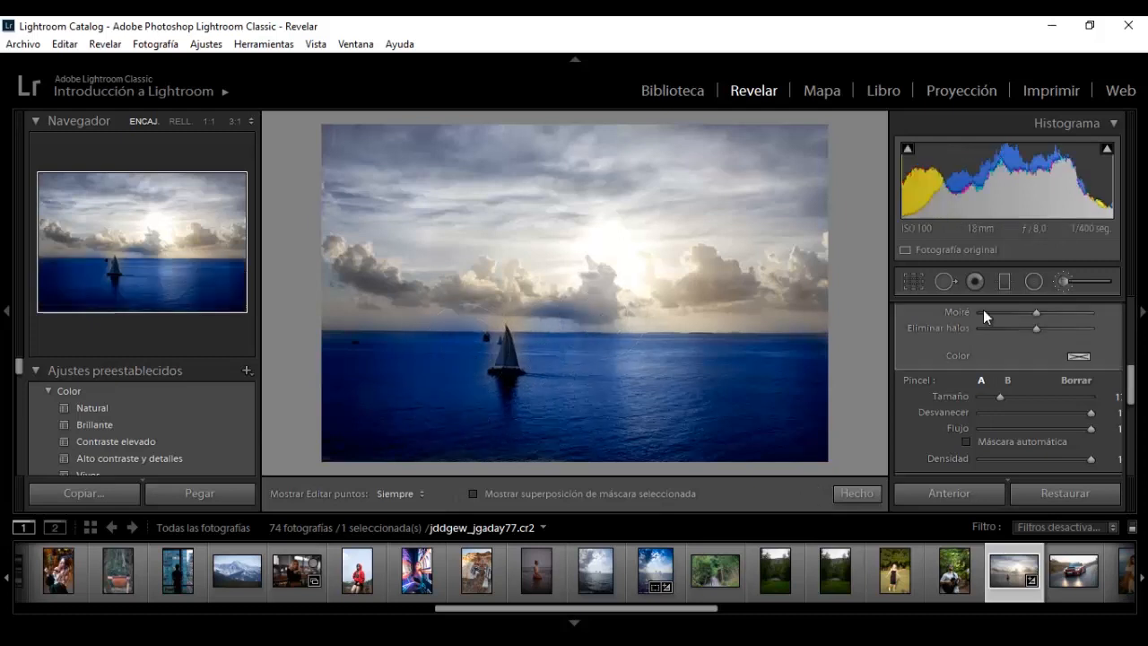
- Switch the sea brush to Borrar and erase the blue spill from the clouds just above the horizon
{"action": "left_click_drag", "start_coordinate": [1132, 386], "coordinate": [1129, 318]}
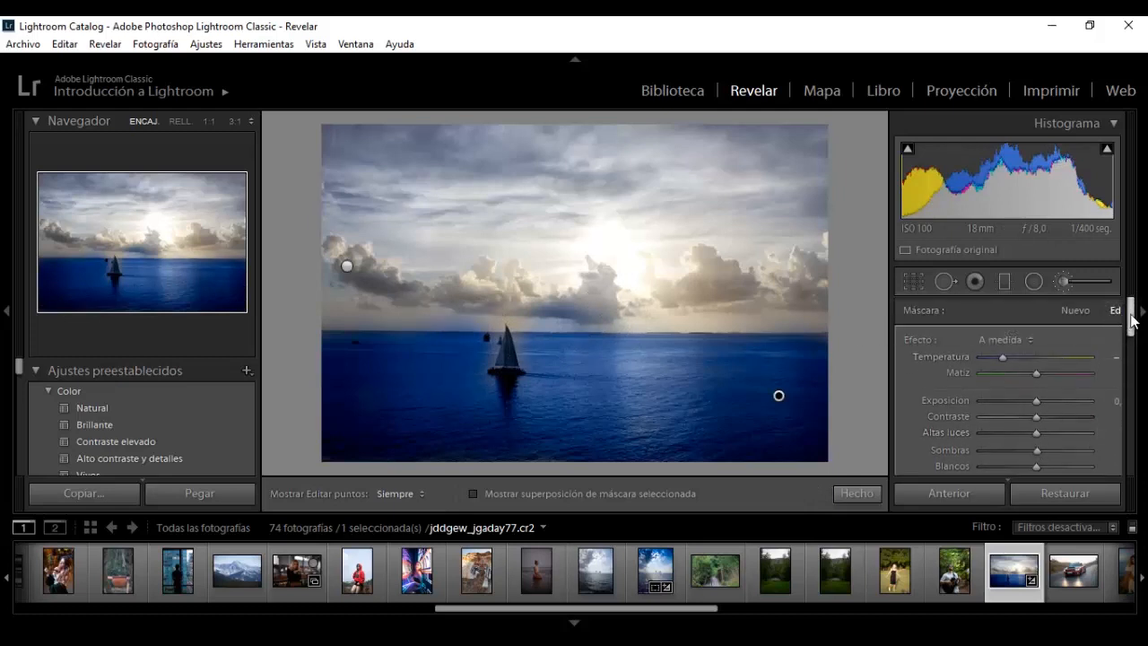
{"action": "left_click_drag", "start_coordinate": [1132, 321], "coordinate": [1117, 386]}
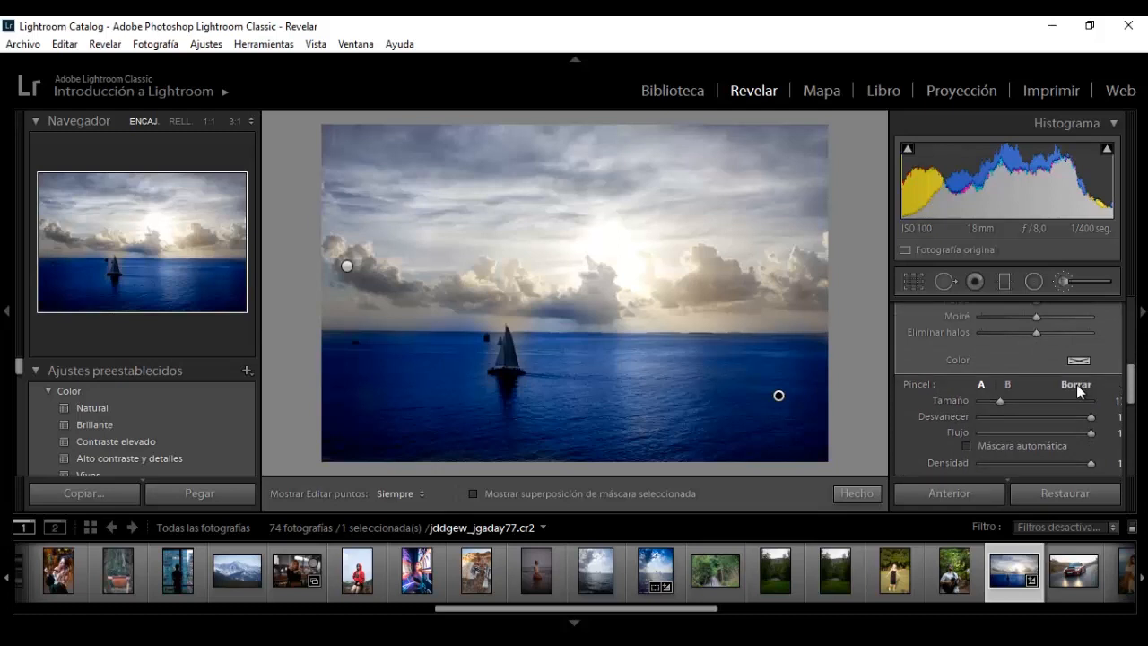
{"action": "left_click", "coordinate": [1077, 386]}
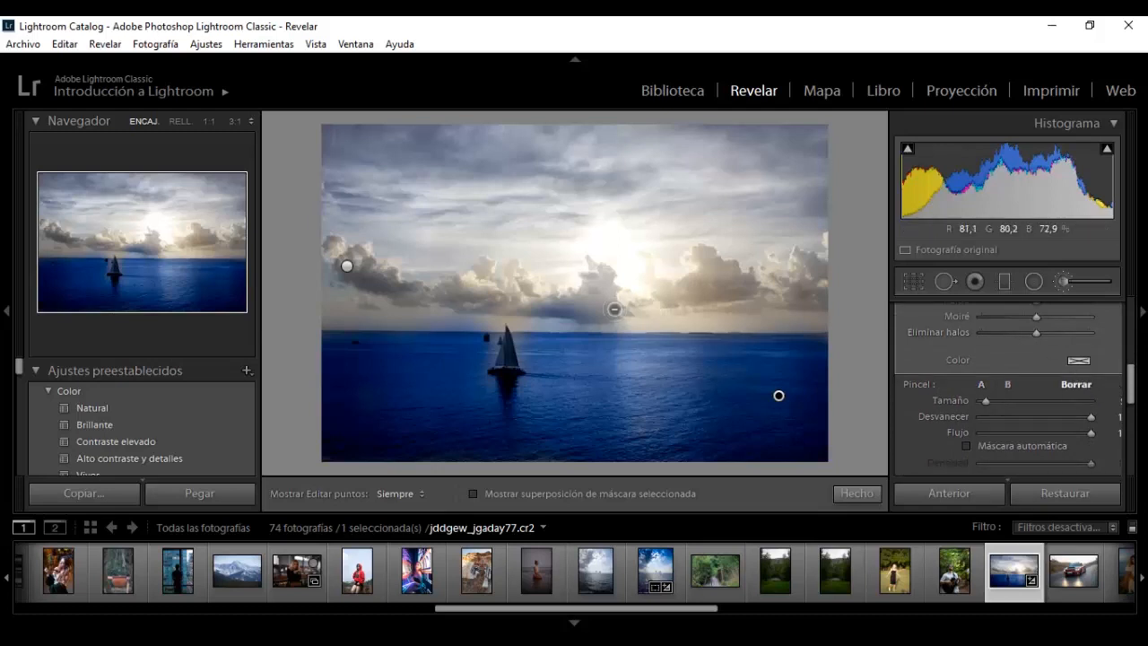
{"action": "key", "text": "h"}
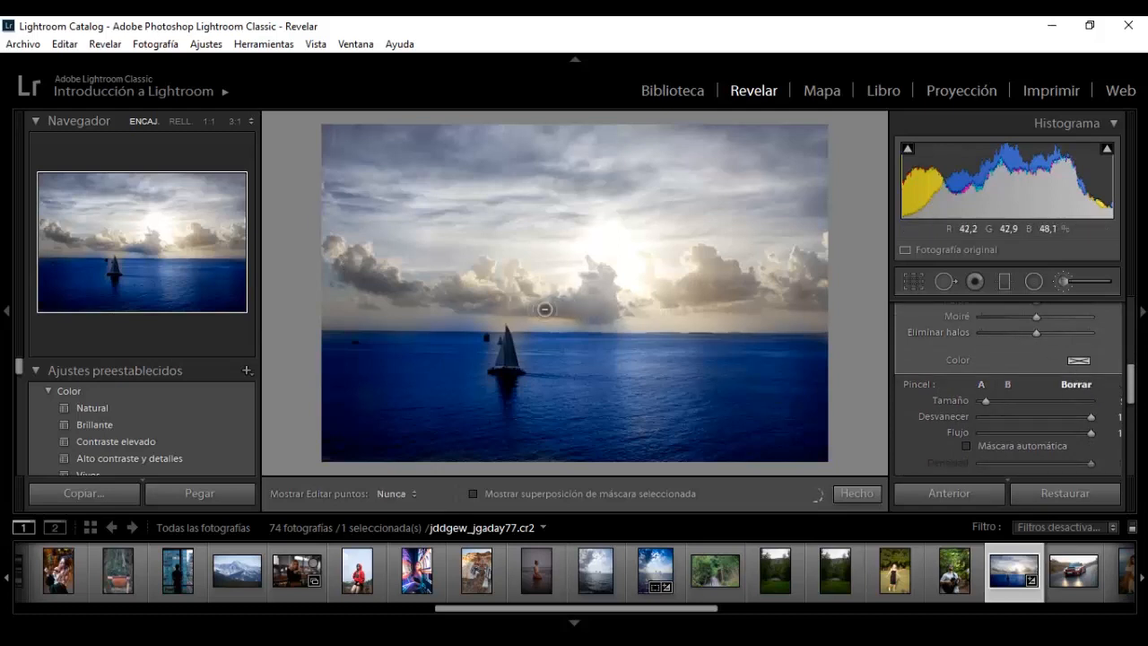
{"action": "mouse_move", "coordinate": [545, 309]}
{"action": "left_mouse_down"}
{"action": "mouse_move", "coordinate": [623, 312]}
{"action": "mouse_move", "coordinate": [322, 314]}
{"action": "mouse_move", "coordinate": [860, 327]}
{"action": "left_mouse_up"}
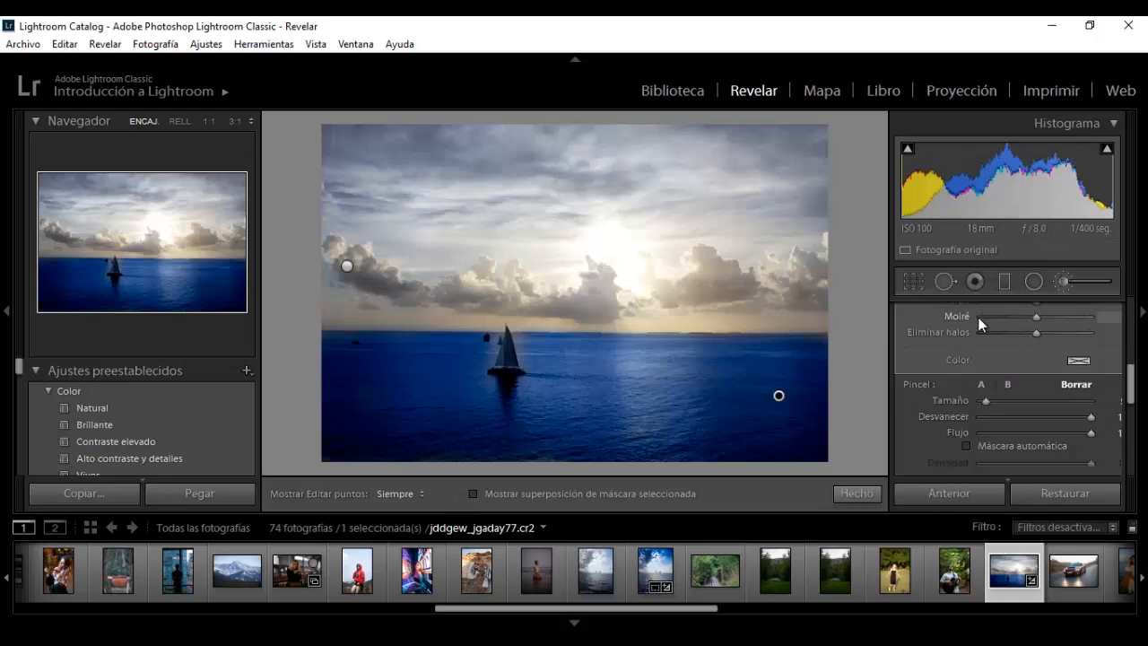
- Moderate the sea brush by moving Temperatura closer to neutral and raising Negros to slightly below neutral
{"action": "left_click_drag", "start_coordinate": [1132, 381], "coordinate": [1132, 312]}
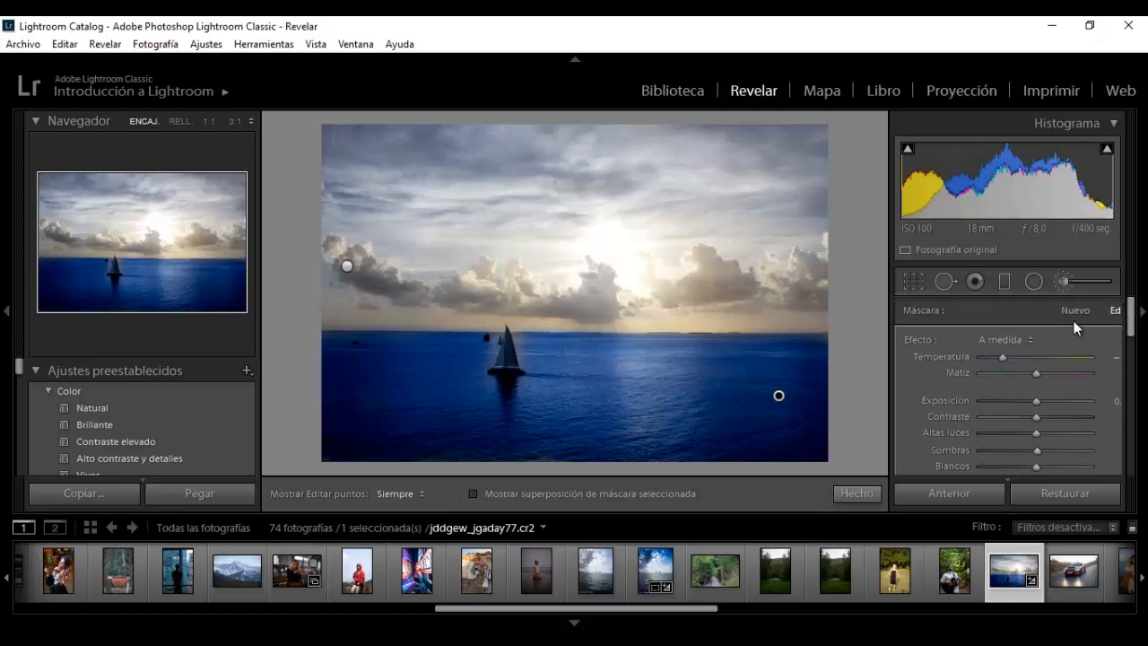
{"action": "left_click", "coordinate": [1011, 357]}
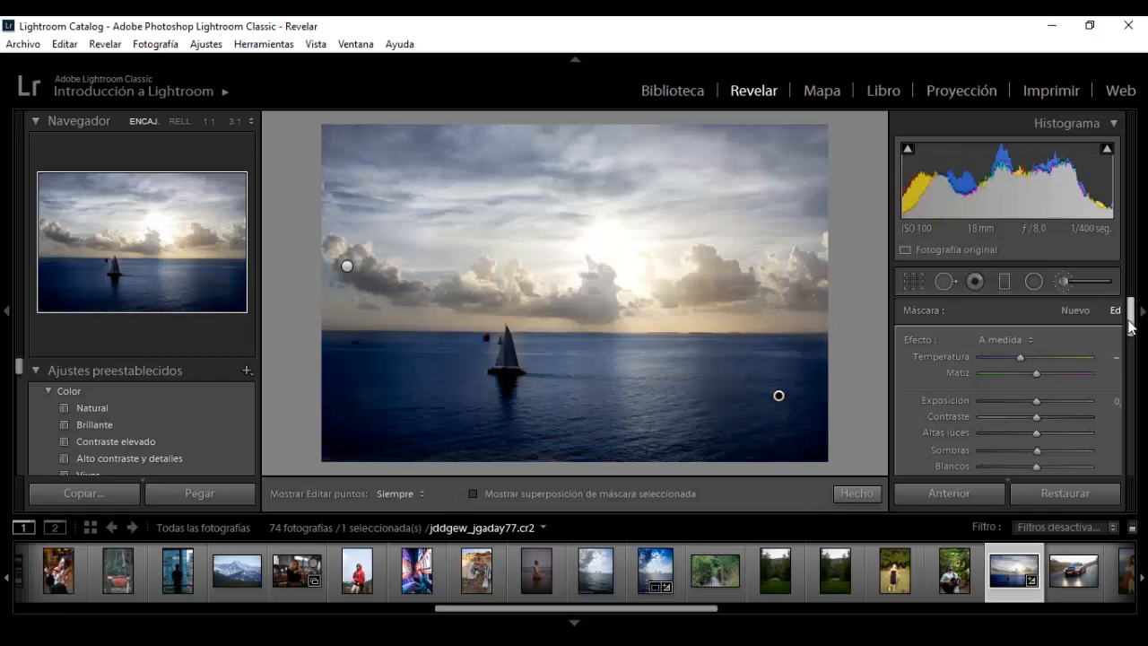
{"action": "left_click_drag", "start_coordinate": [1130, 327], "coordinate": [1131, 354]}
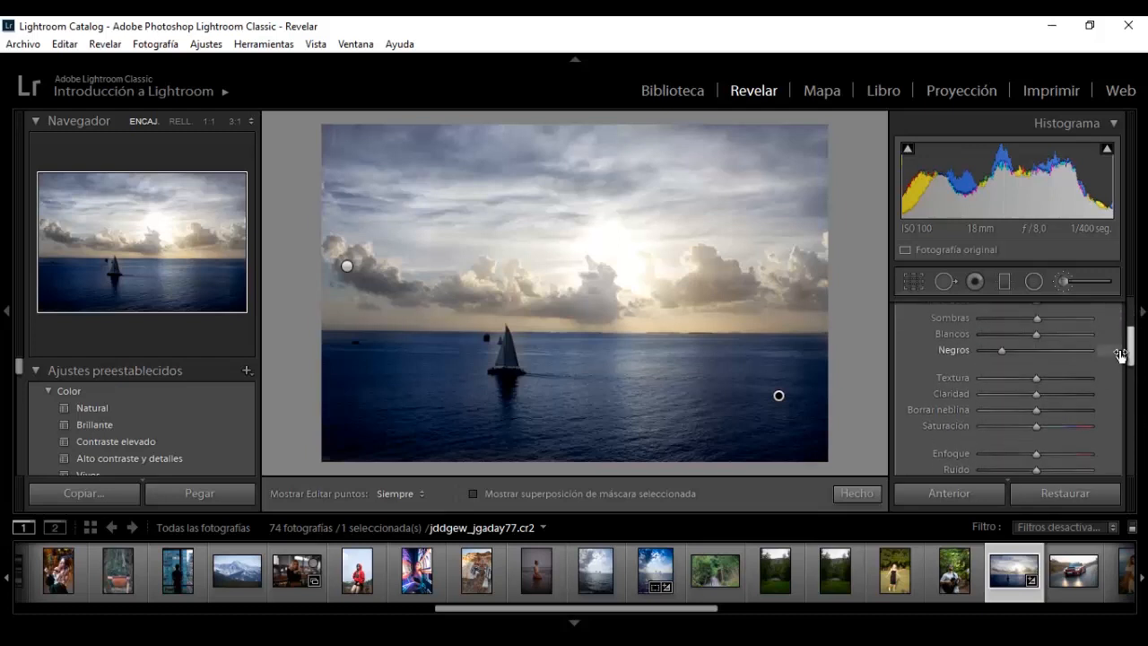
{"action": "left_click", "coordinate": [1026, 350]}
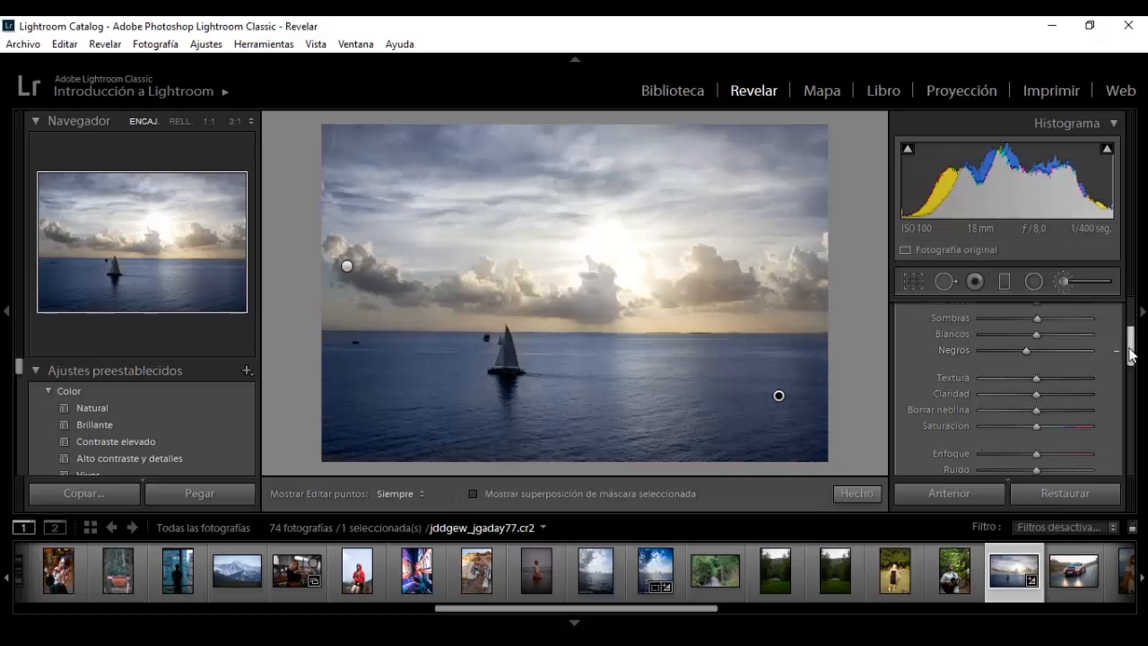
- Raise the sea brush's Claridad well above neutral and make its Temperatura slightly cooler
{"action": "mouse_move", "coordinate": [1133, 363]}
{"action": "left_mouse_down"}
{"action": "mouse_move", "coordinate": [1132, 380]}
{"action": "mouse_move", "coordinate": [1134, 356]}
{"action": "left_mouse_up"}
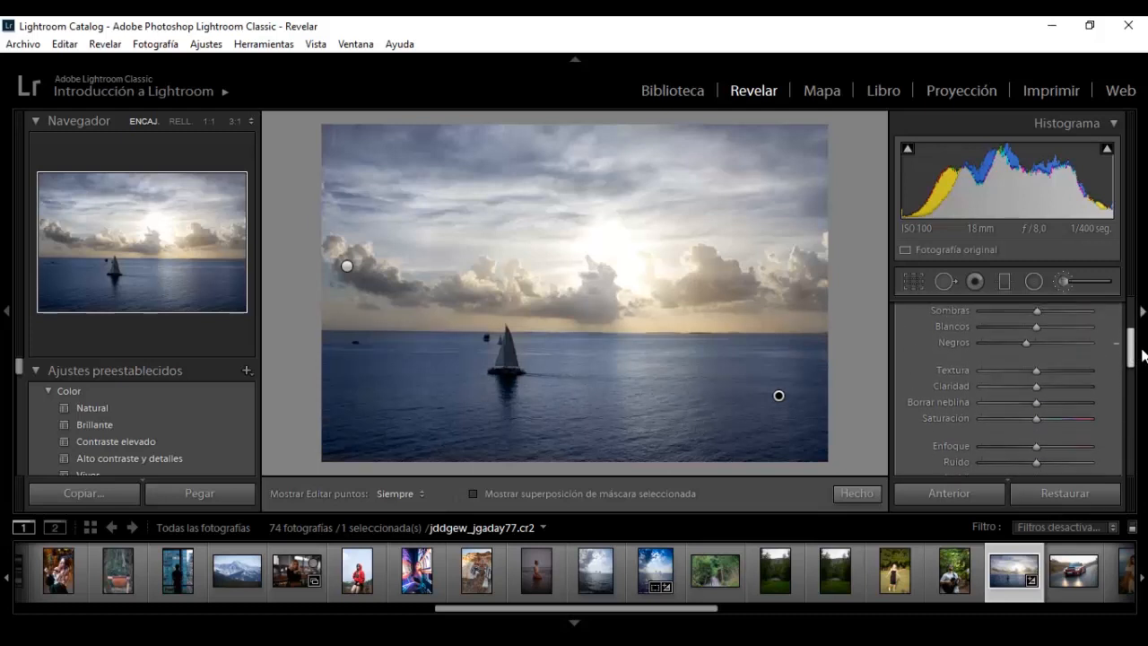
{"action": "left_click", "coordinate": [1053, 387]}
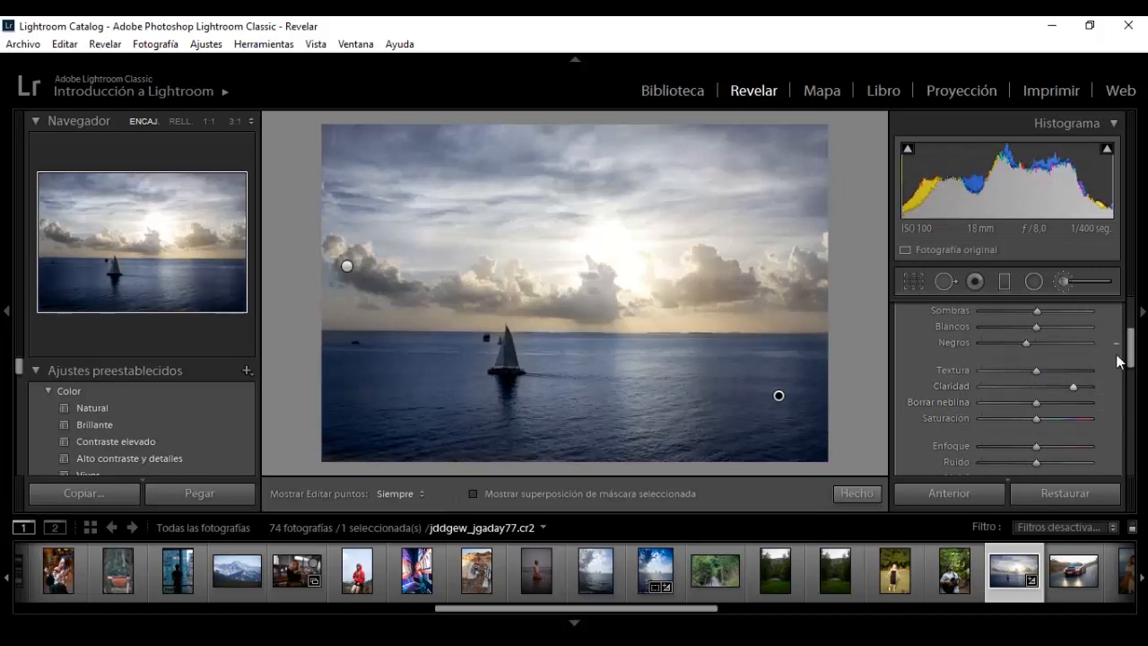
{"action": "scroll", "coordinate": [1119, 359], "scroll_direction": "up", "scroll_amount": 3}
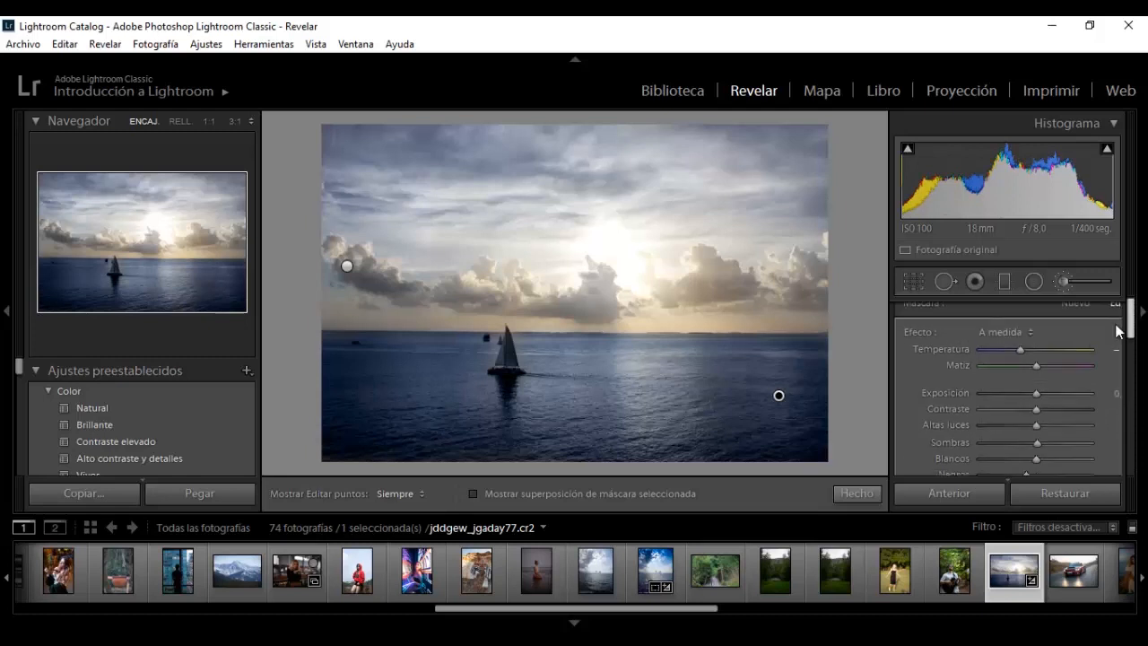
{"action": "left_click", "coordinate": [1030, 348]}
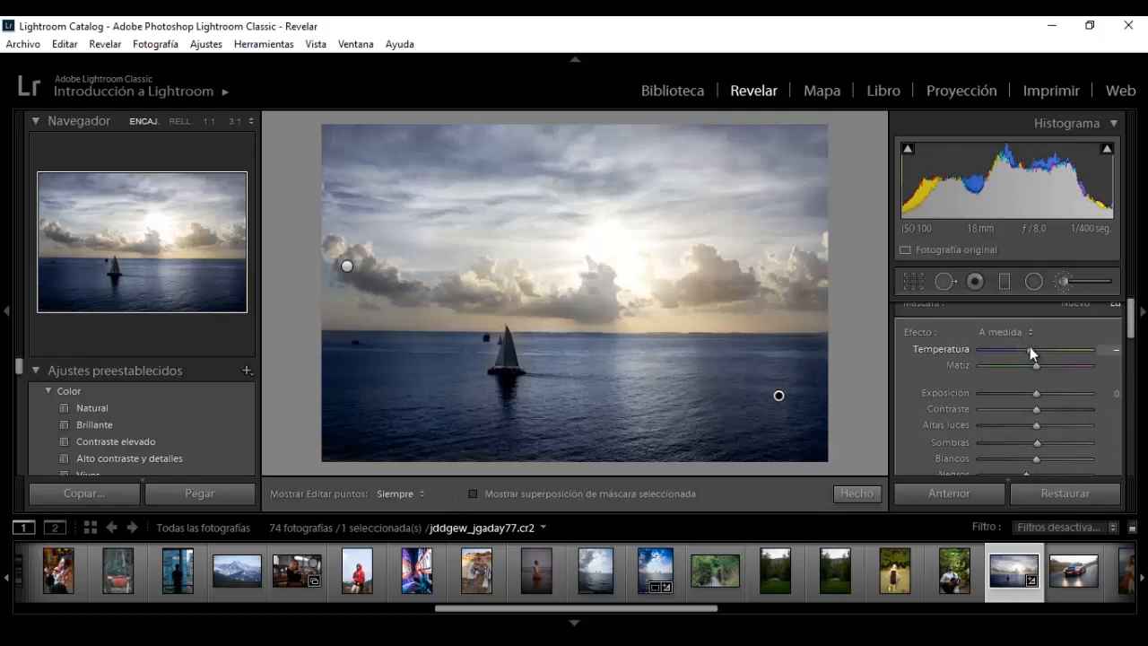
{"action": "left_click", "coordinate": [1023, 348]}
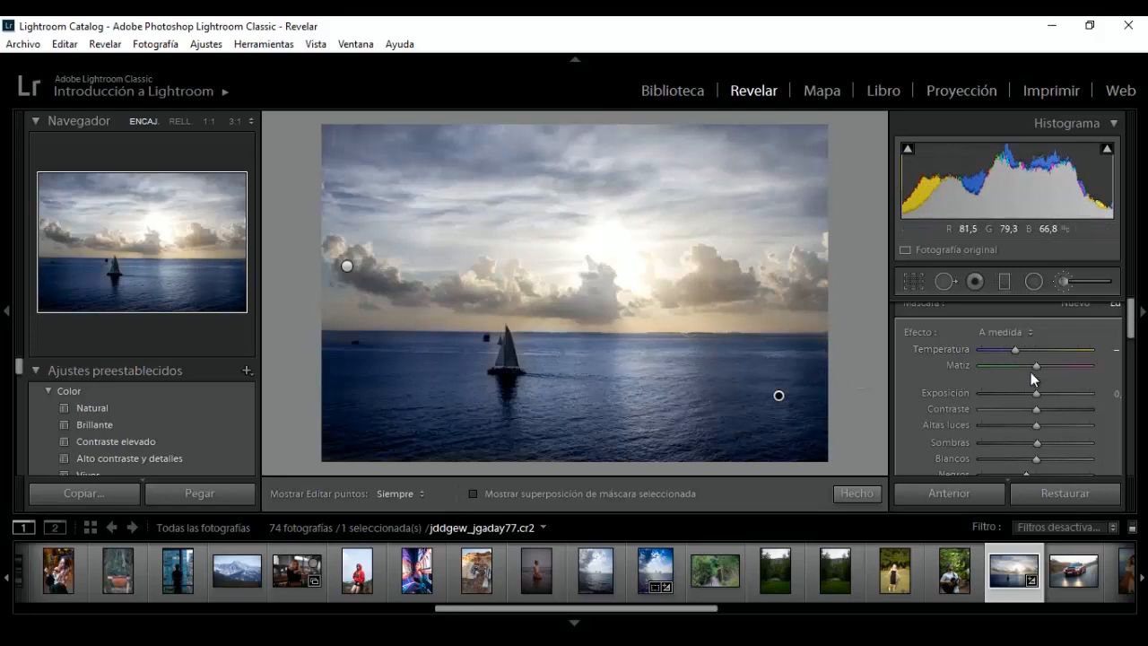
- Switch the sea brush from Borrar back to brush A and reduce its Tamaño to a small tip
{"action": "scroll", "coordinate": [1133, 355], "scroll_direction": "down", "scroll_amount": 2}
{"action": "left_click_drag", "start_coordinate": [1132, 355], "coordinate": [1131, 392]}
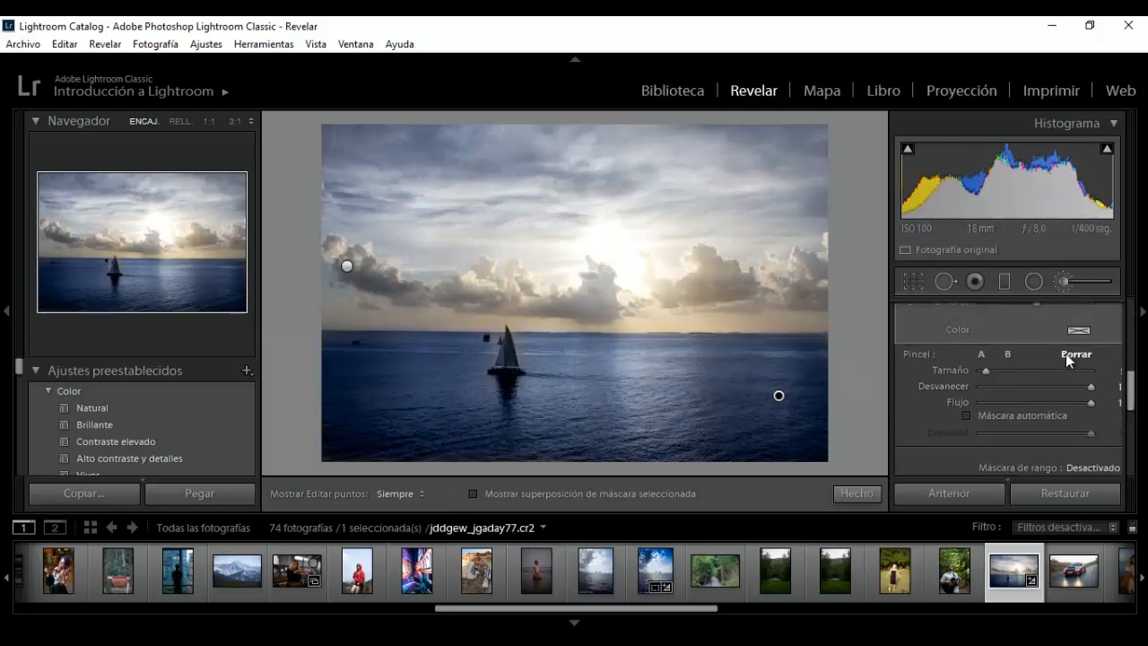
{"action": "left_click", "coordinate": [983, 353]}
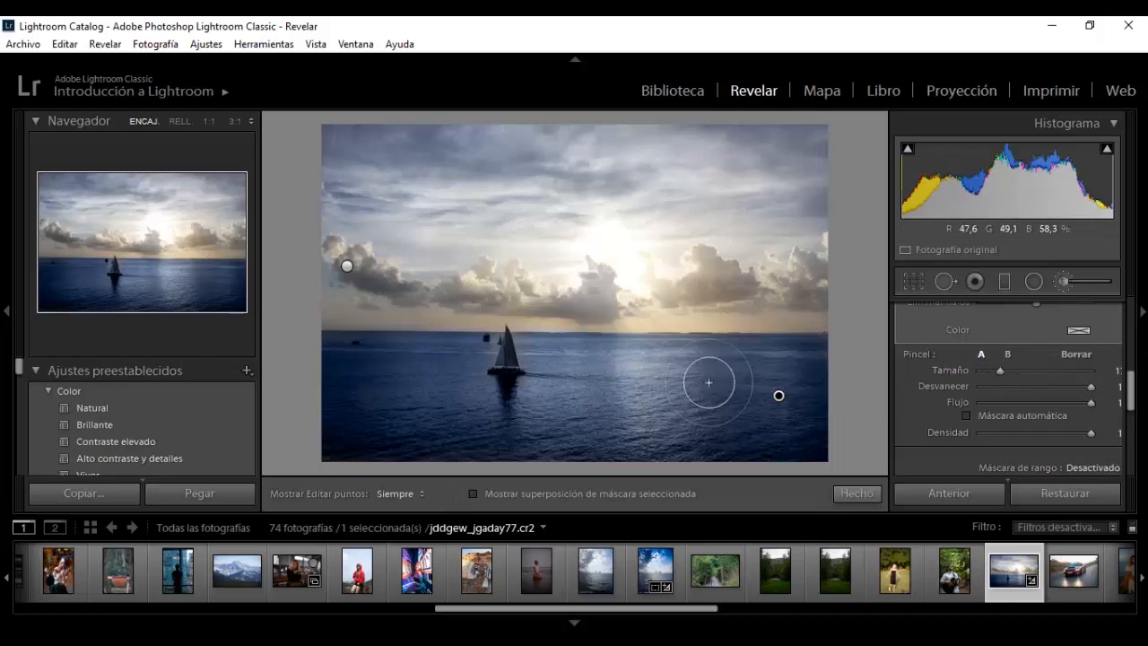
{"action": "left_click_drag", "start_coordinate": [999, 369], "coordinate": [986, 372]}
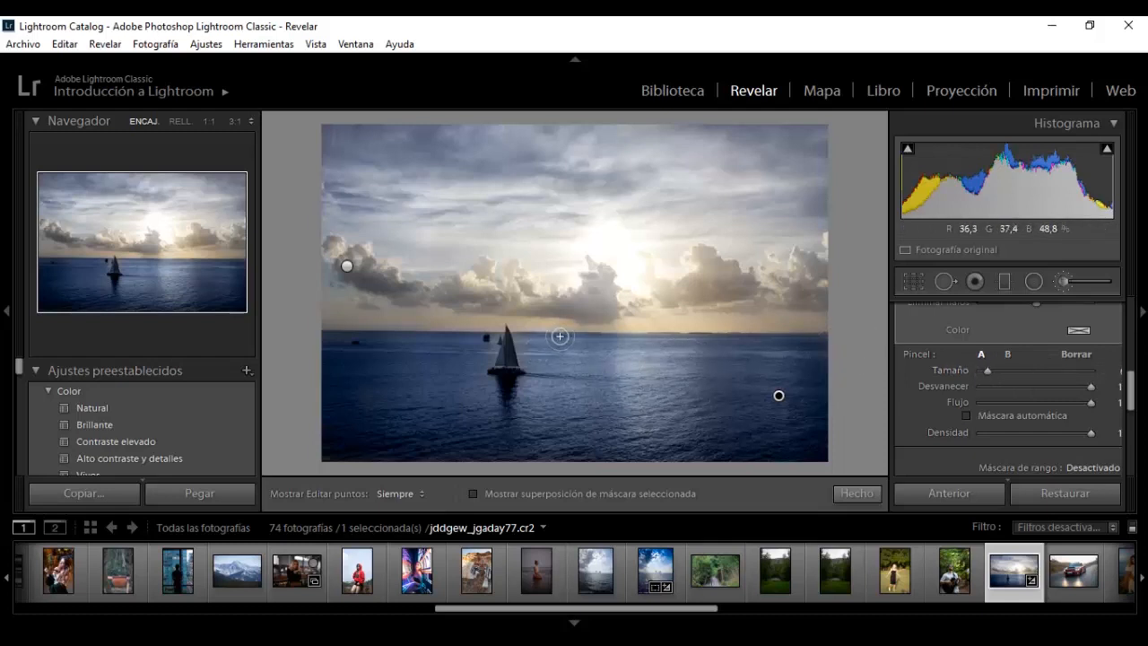
{"action": "left_click", "coordinate": [856, 493]}
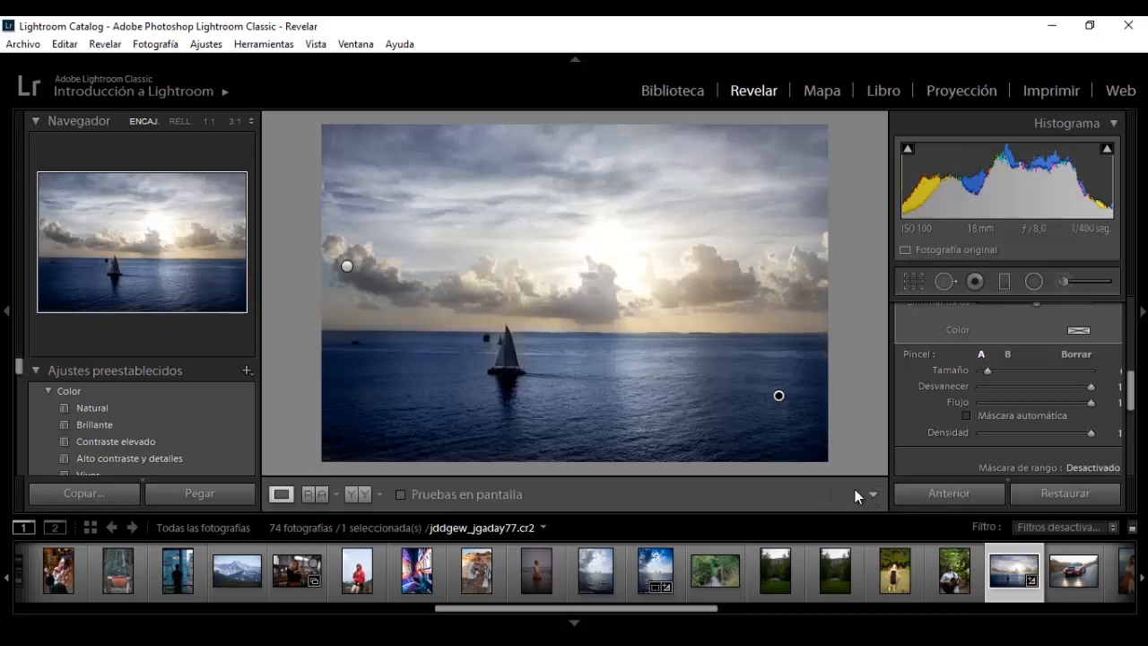
{"action": "left_click", "coordinate": [524, 352]}
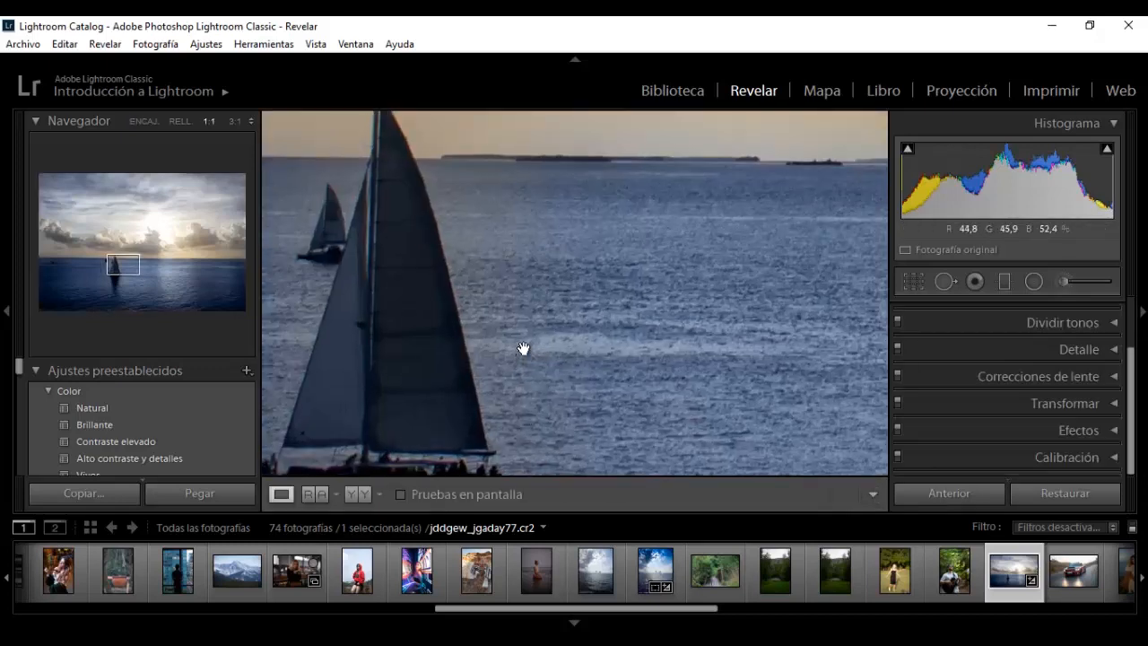
{"action": "left_click", "coordinate": [1063, 281]}
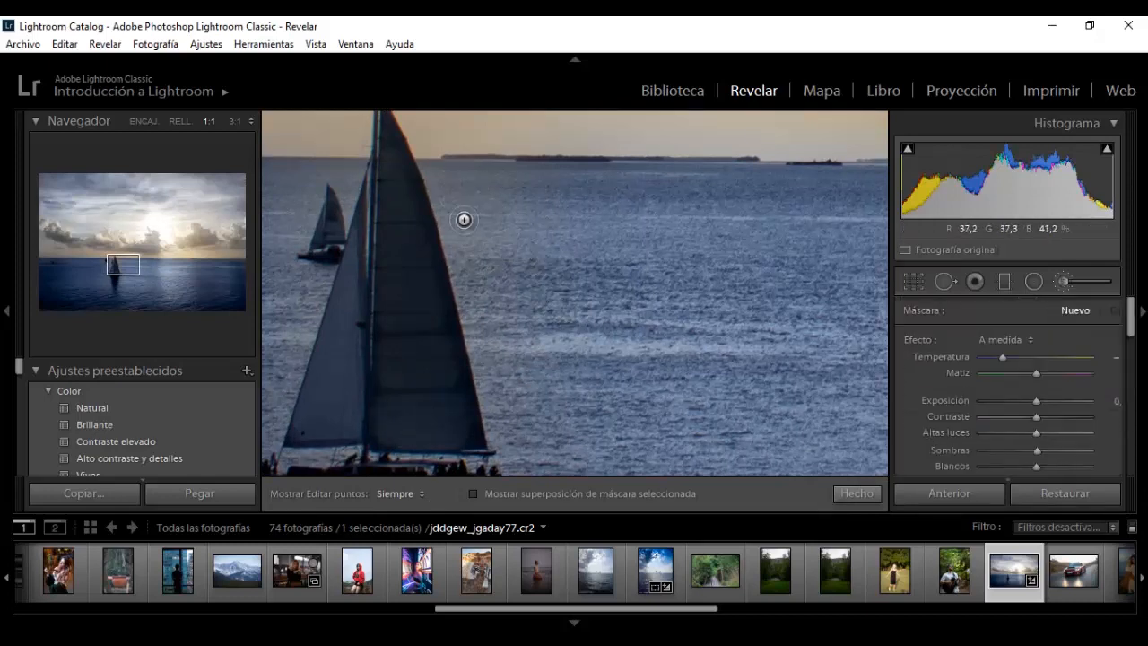
{"action": "mouse_move", "coordinate": [464, 219]}
{"action": "left_mouse_down"}
{"action": "mouse_move", "coordinate": [445, 177]}
{"action": "mouse_move", "coordinate": [471, 232]}
{"action": "left_mouse_up"}
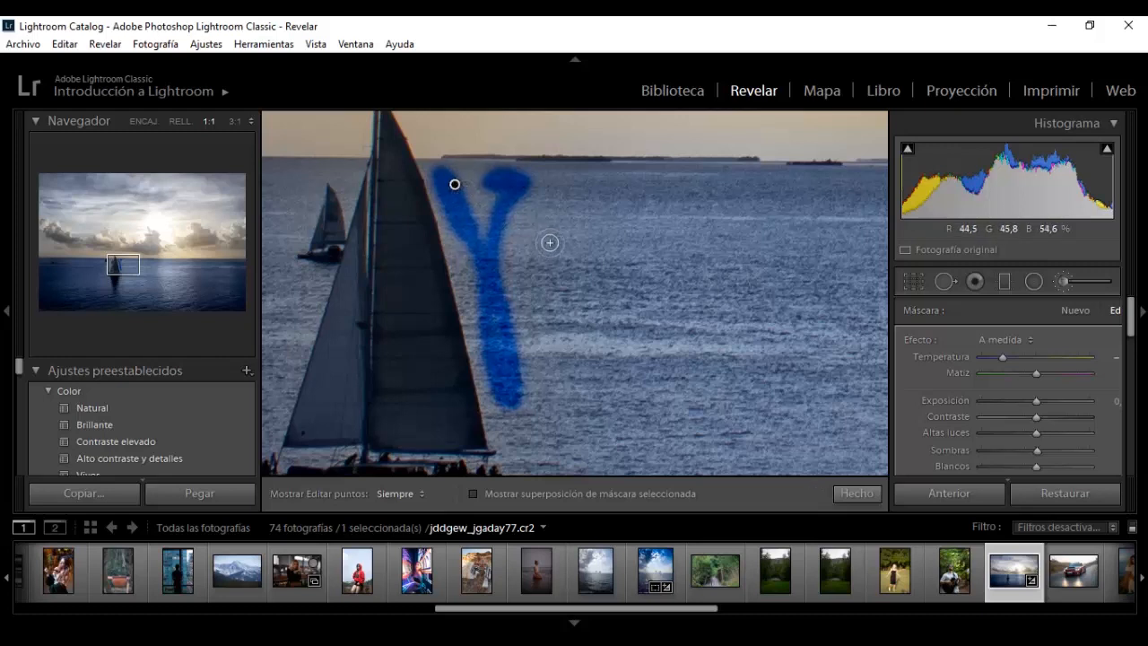
{"action": "key", "text": "Delete"}
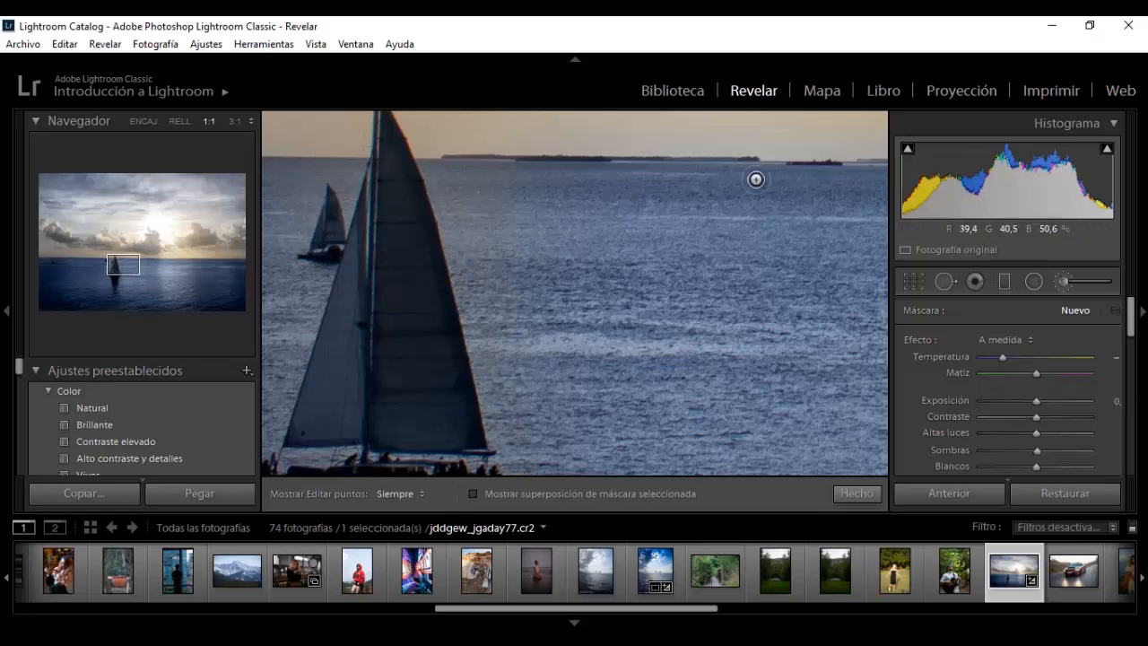
{"action": "key", "text": "z"}
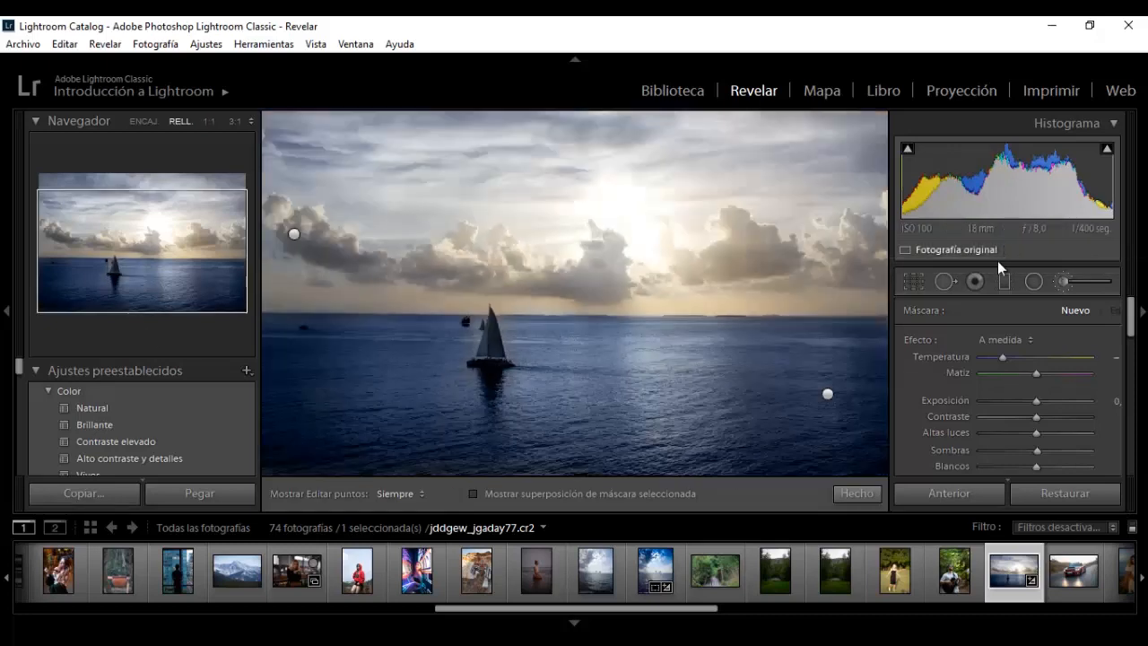
- Check the sea brush with its edit pins hidden, then close the brush and compare the whole photo before and after side by side
{"action": "left_click", "coordinate": [827, 396]}
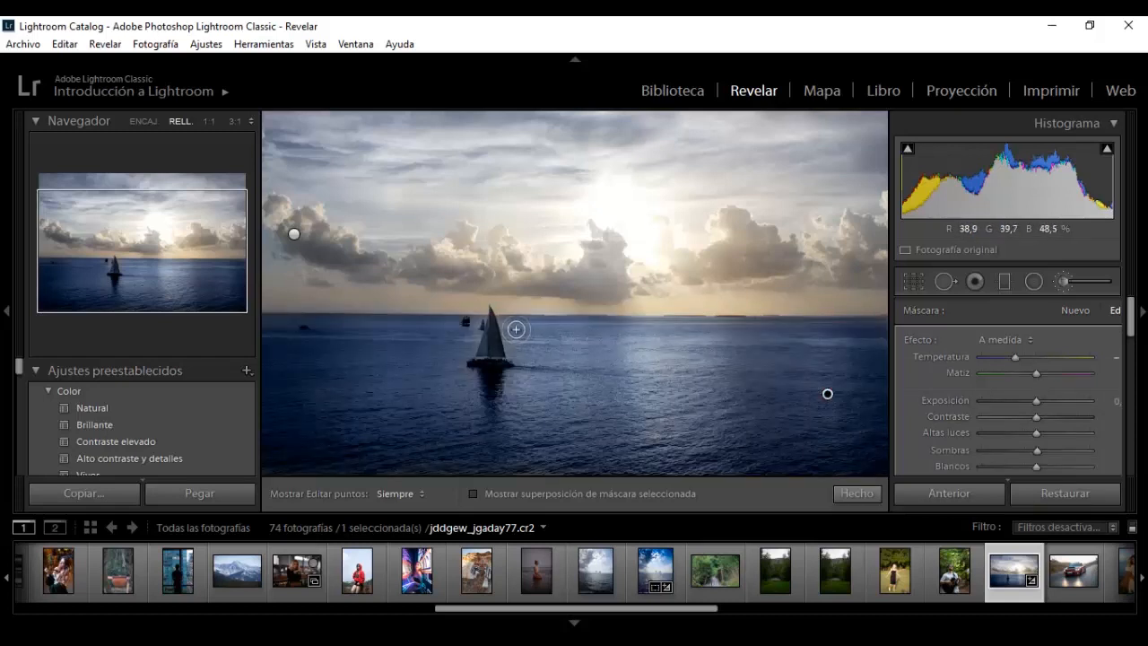
{"action": "key", "text": "h"}
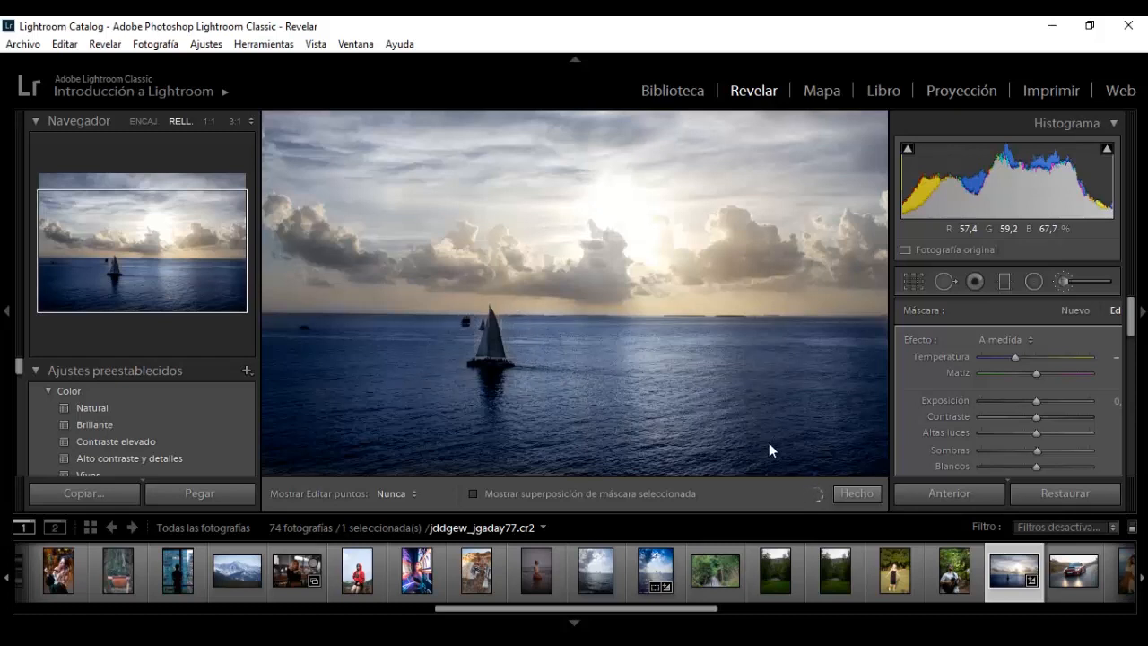
{"action": "key", "text": "h"}
{"action": "left_click", "coordinate": [859, 494]}
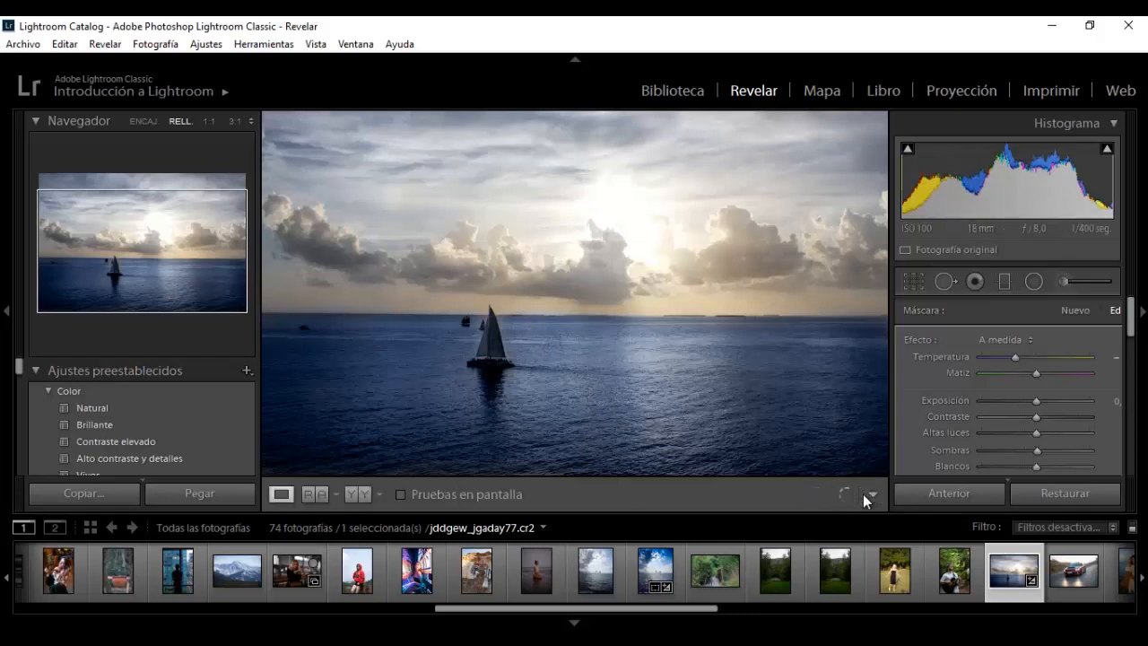
{"action": "key", "text": "y"}
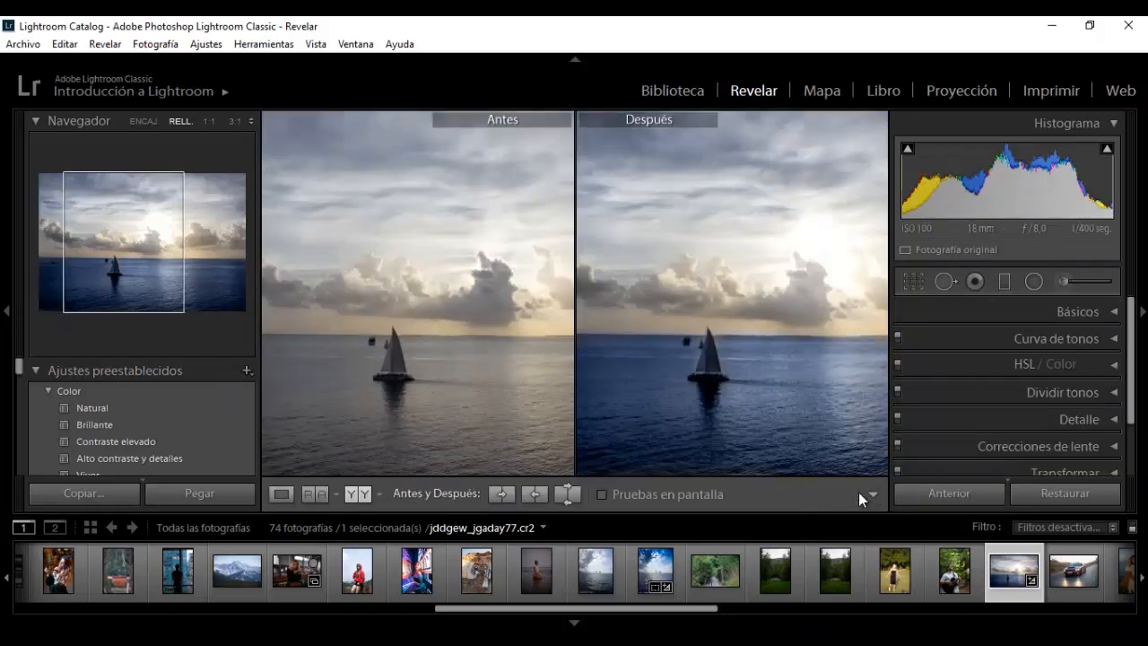
{"action": "key", "text": "z"}
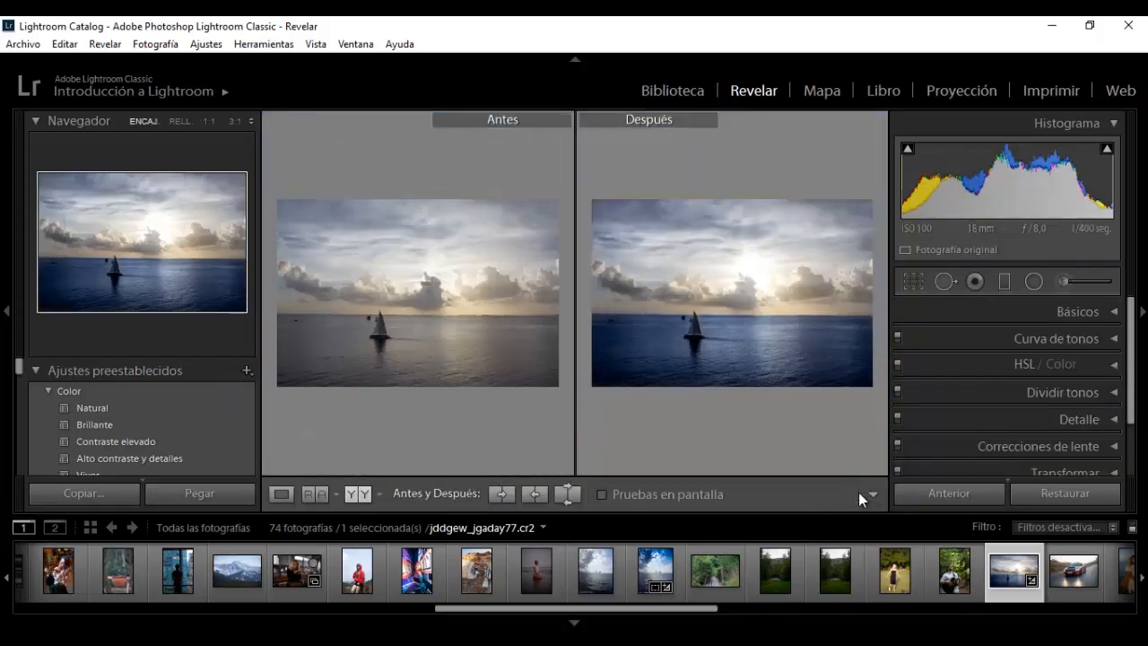